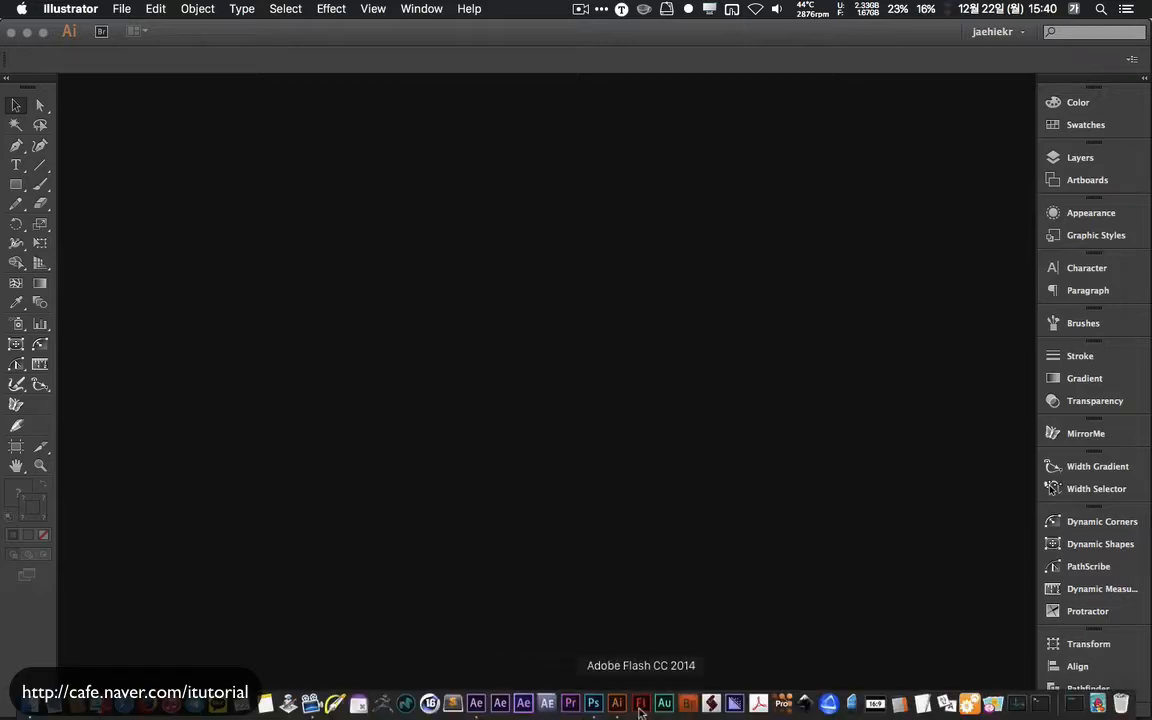
- Switch to Photoshop and create a new 872 × 486 pixel RGB document at 72 pixels/inch with a white background
click(596, 705)
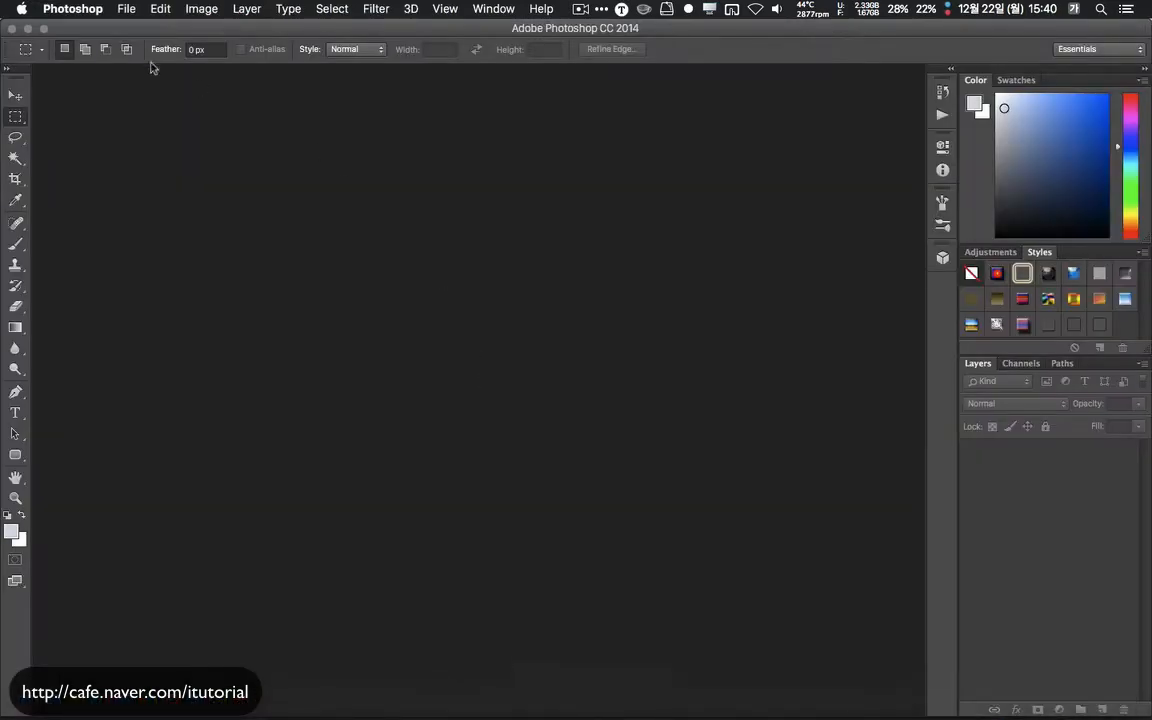
click(126, 10)
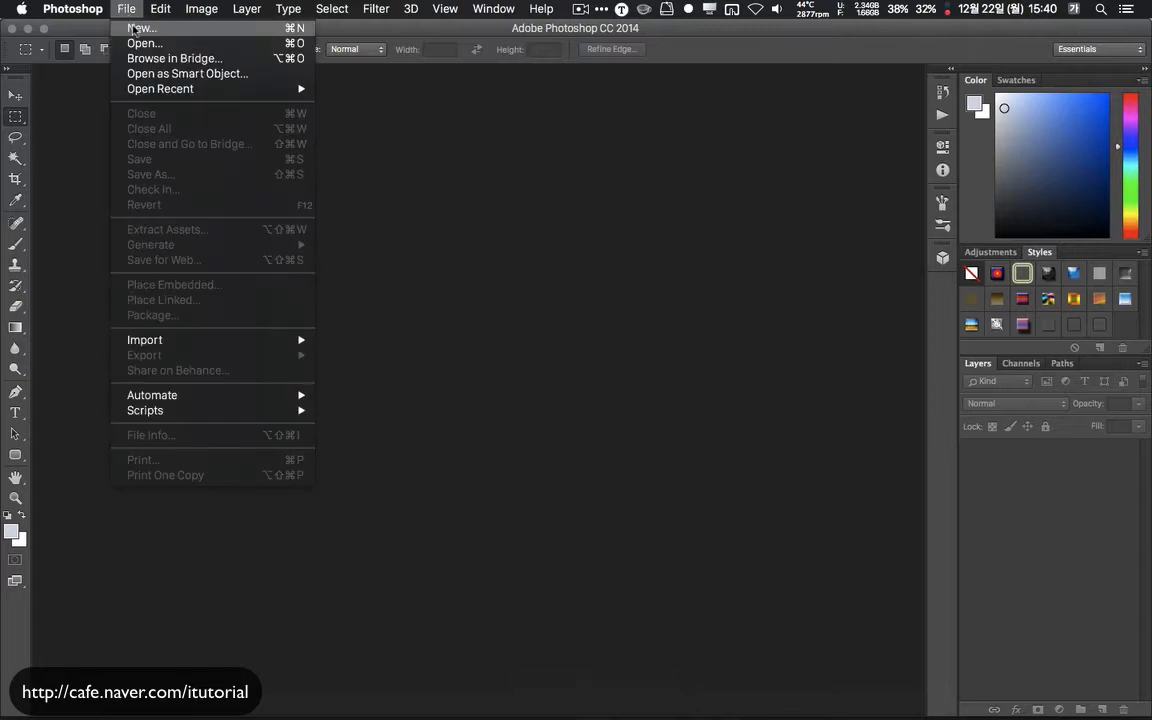
click(165, 30)
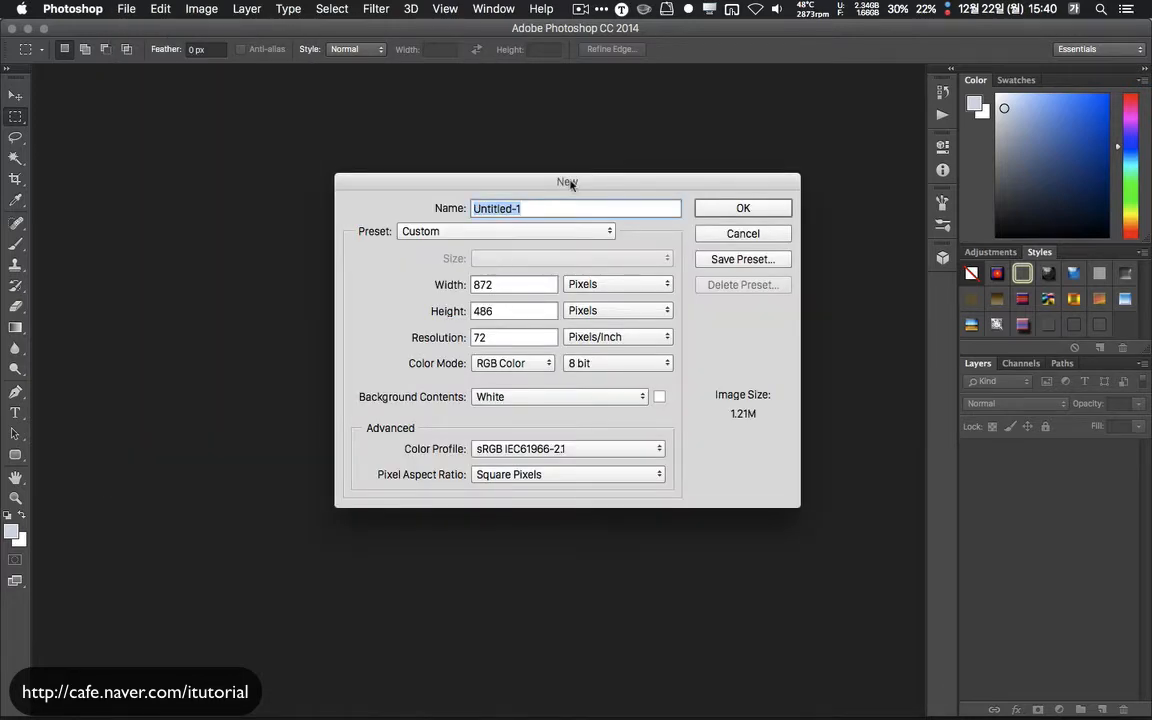
drag(570, 184, 500, 184)
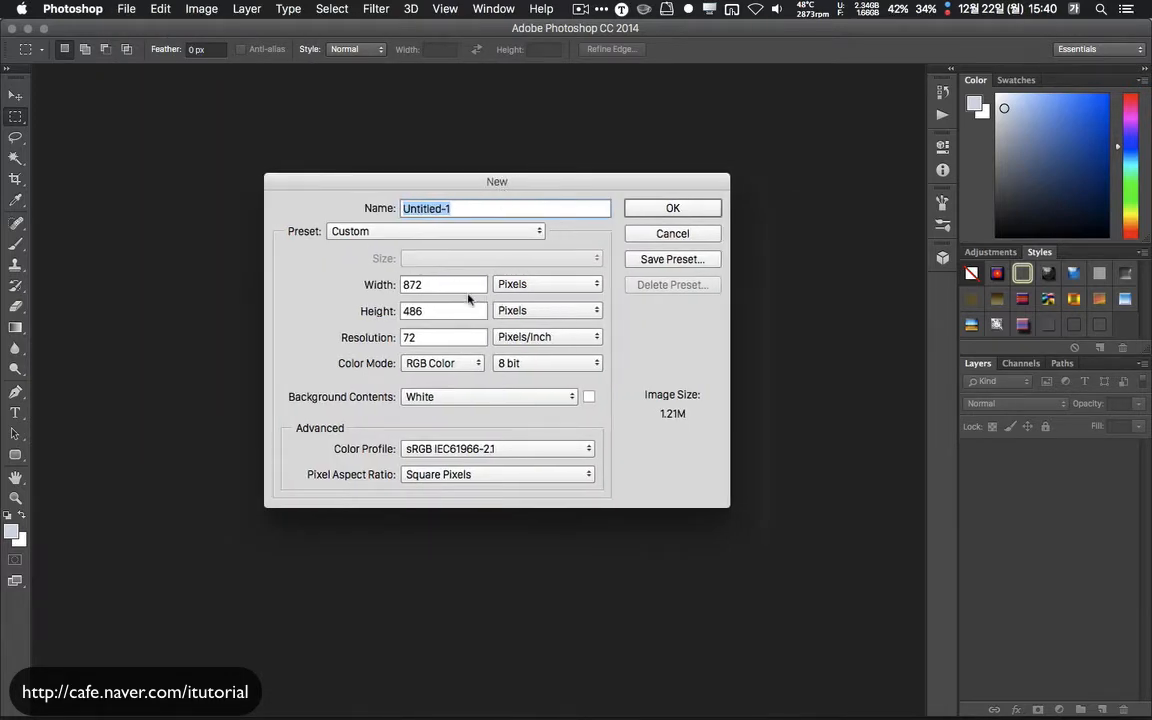
double_click(431, 284)
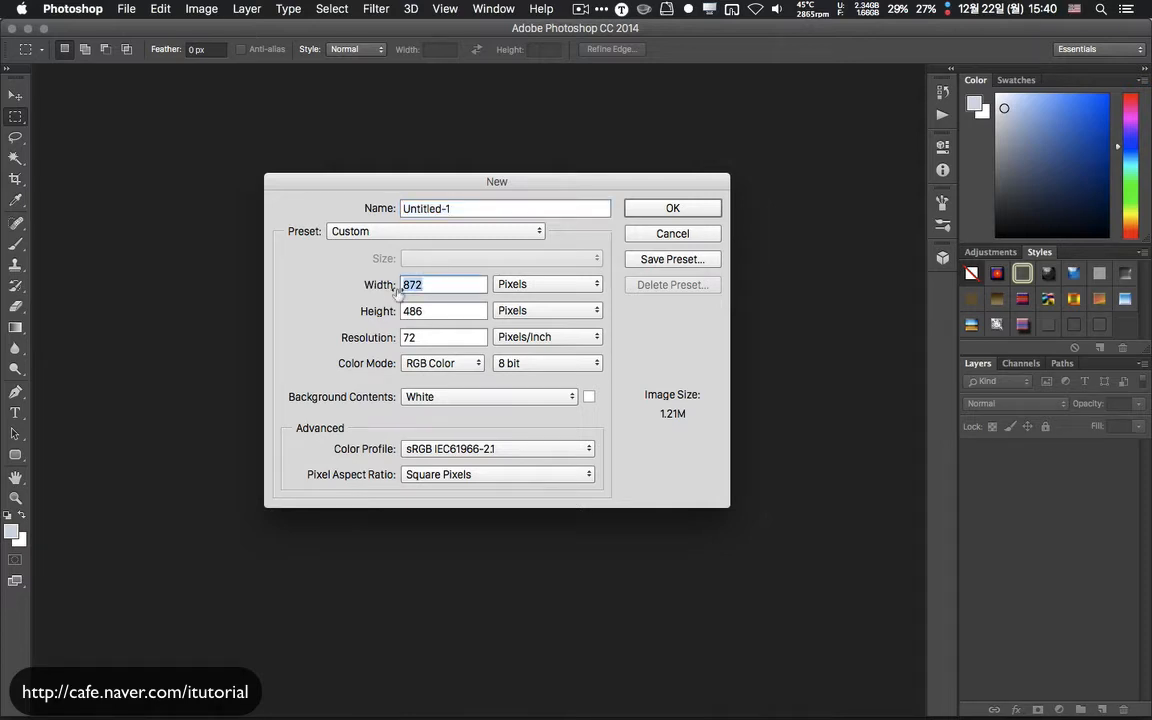
double_click(429, 310)
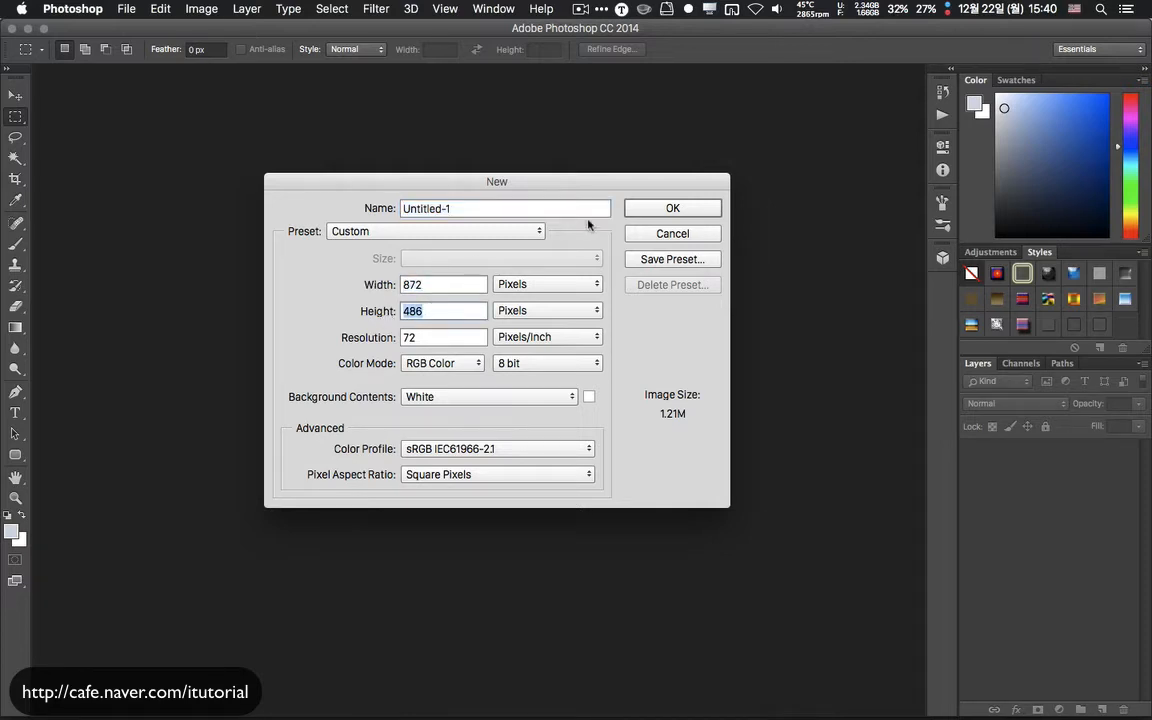
click(664, 208)
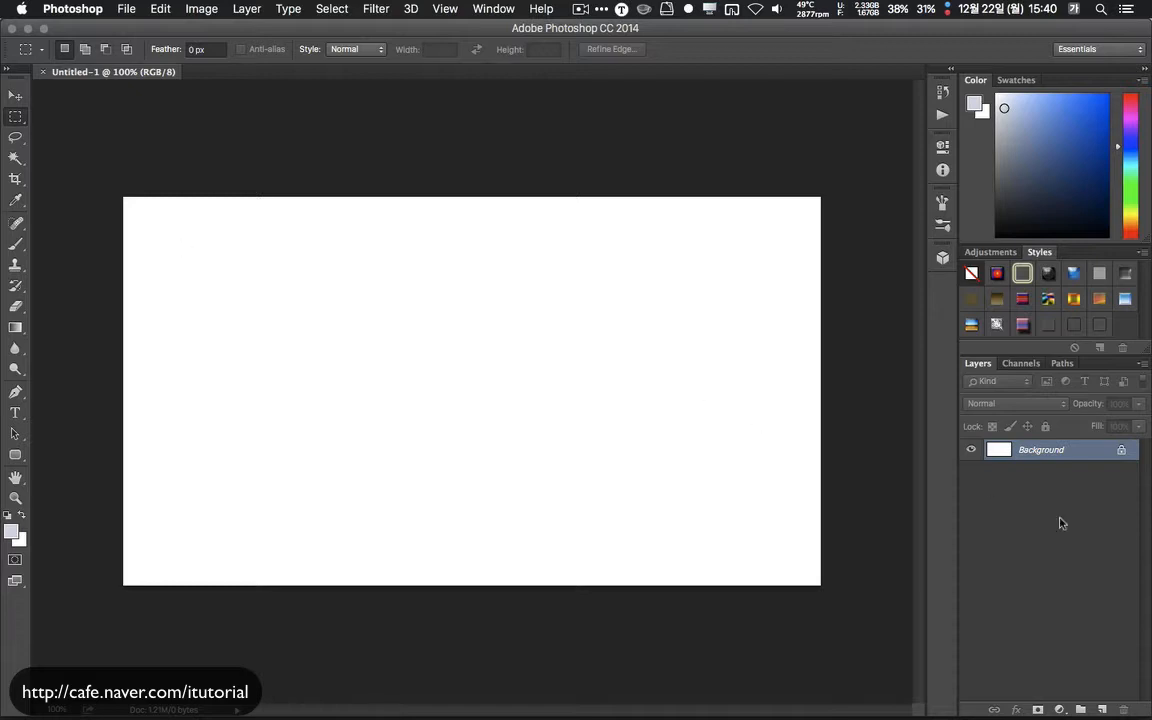
- Add a new layer and draw a pale blue-grey rounded rectangle in Pixels mode with a 10 px radius near the canvas's upper-left corner
click(1101, 708)
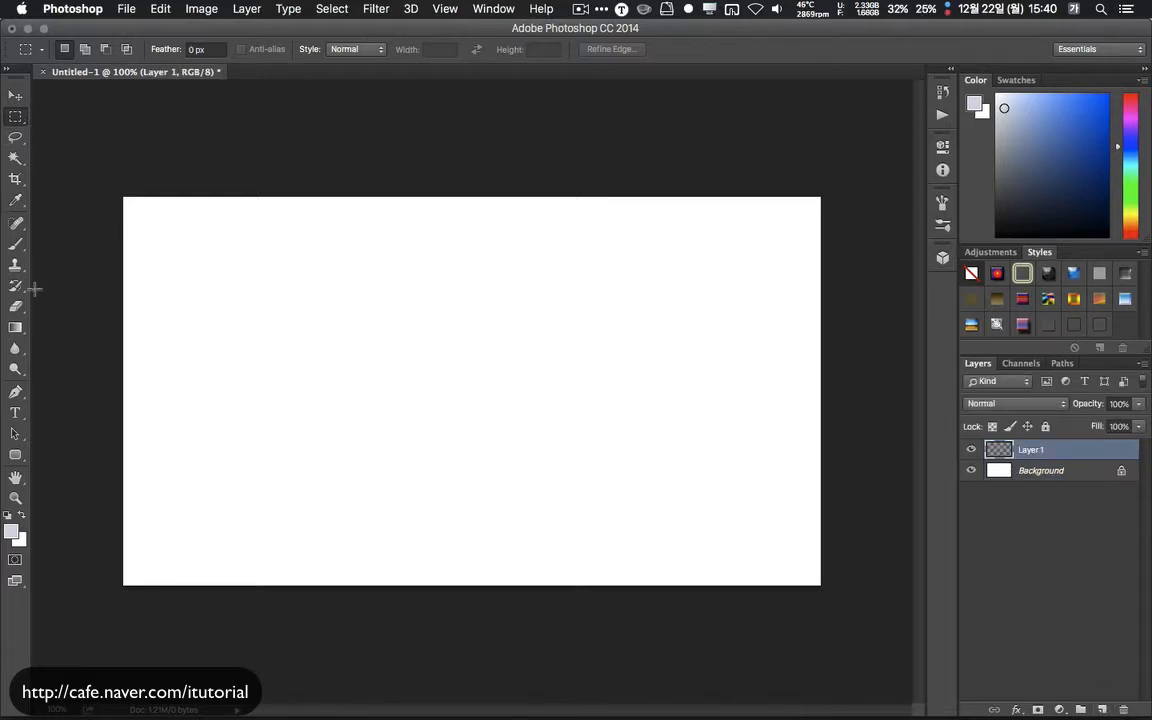
click(16, 455)
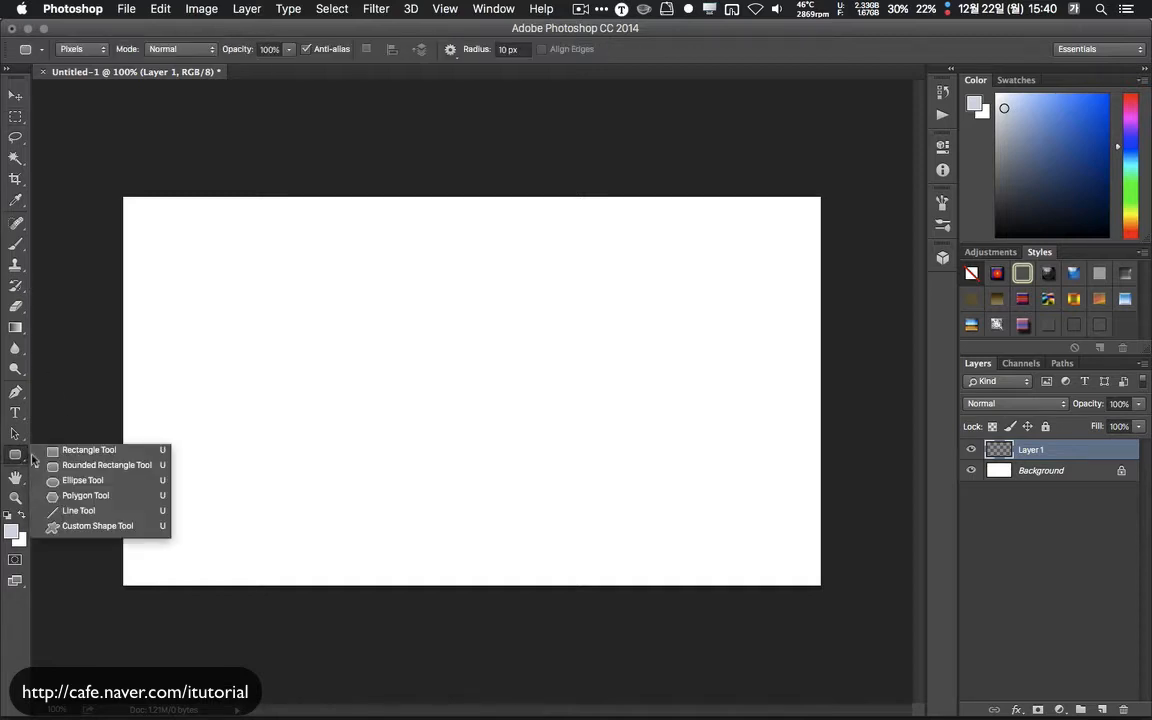
click(100, 465)
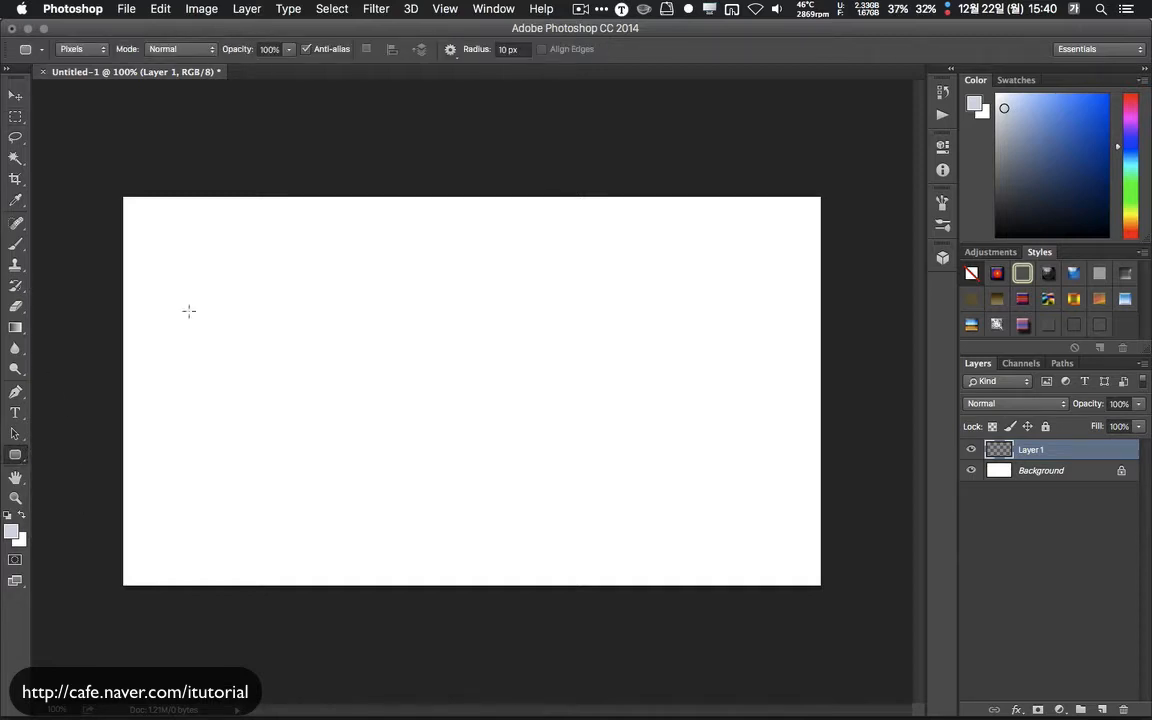
click(90, 52)
click(90, 50)
drag(137, 210, 213, 262)
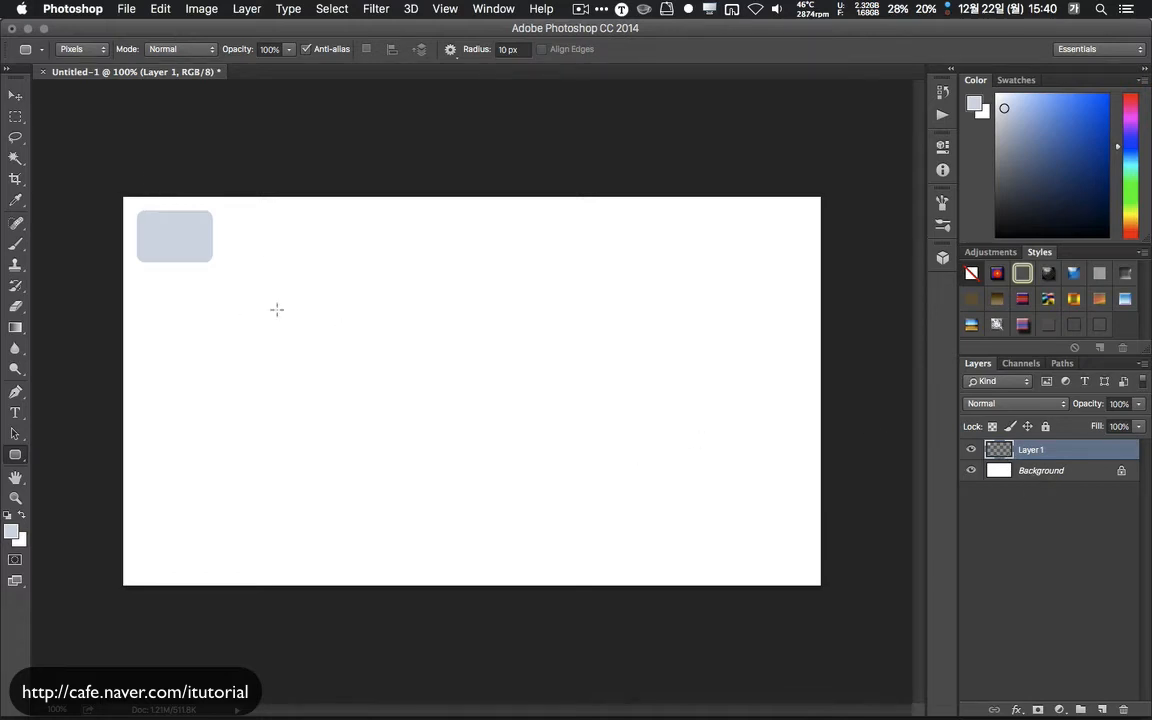
- Use Free Transform to place a copy of the rounded rectangle just to its right, at X 165.50 px
click(15, 95)
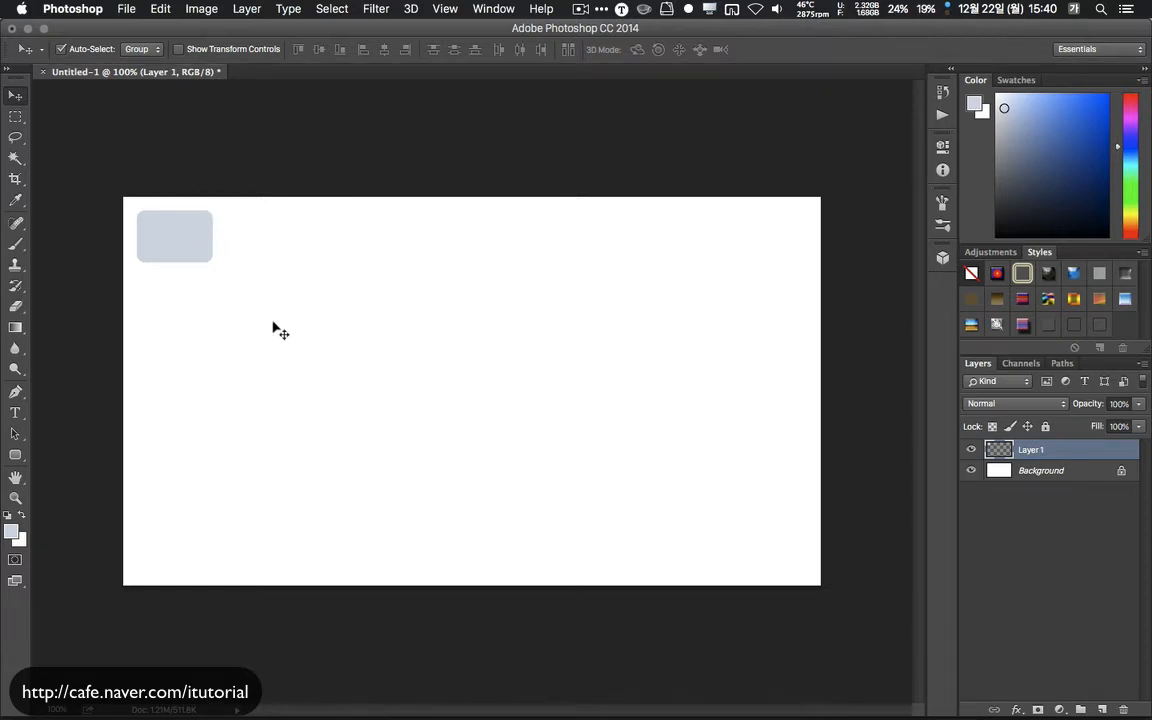
key(super+t)
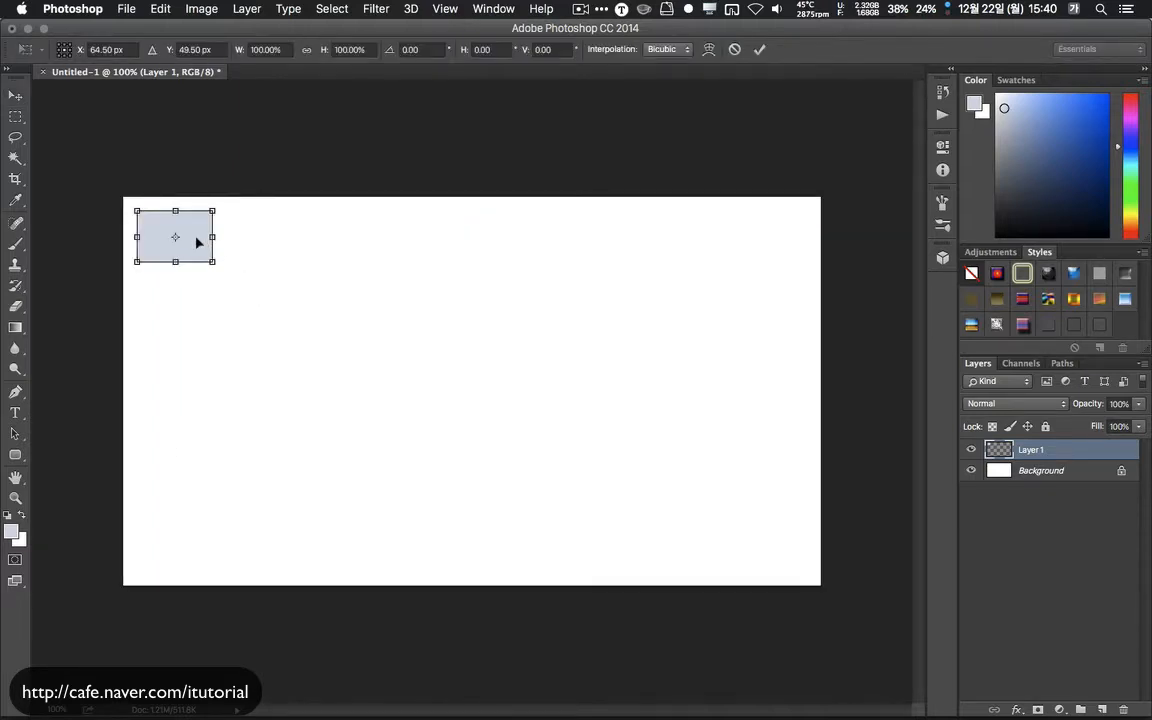
drag(197, 241, 275, 243)
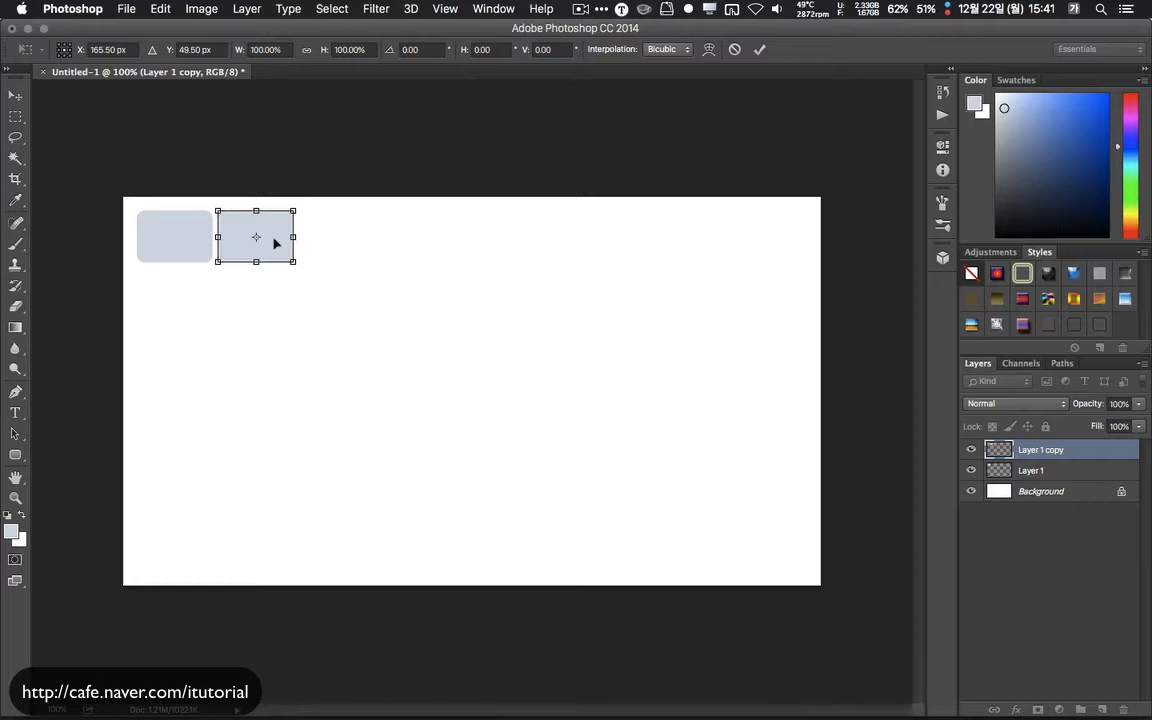
key(Return)
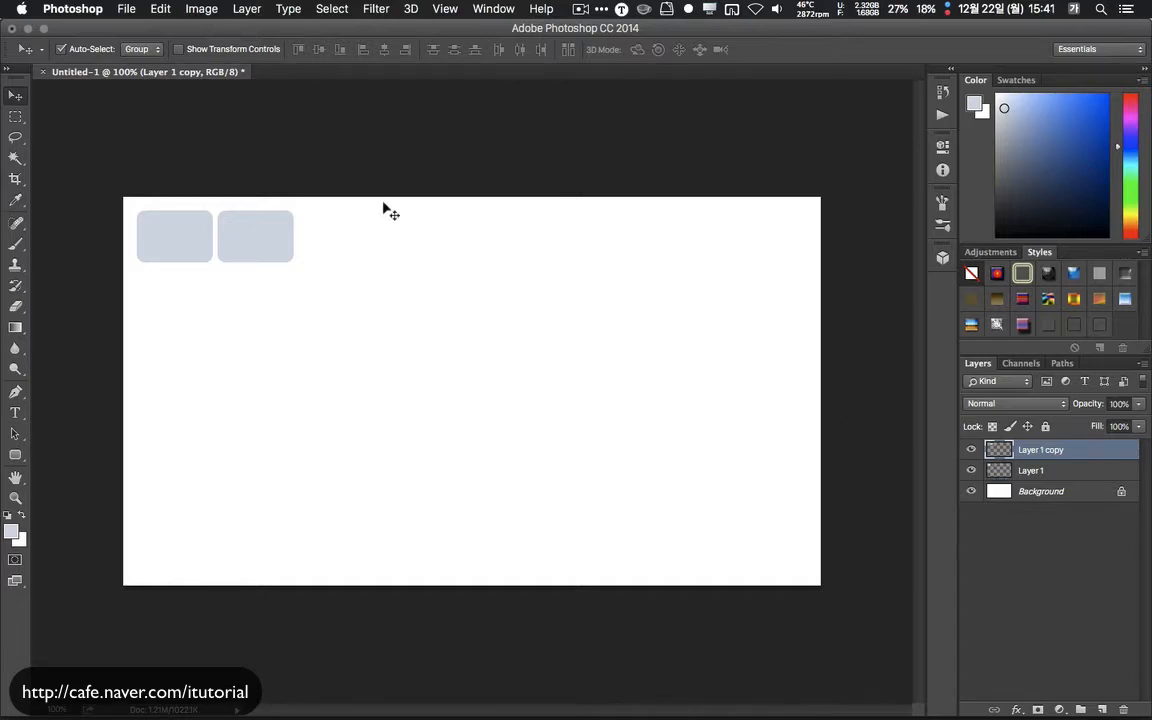
- Repeat the copy-and-shift transform until a row of eight evenly spaced rounded rectangles spans the canvas
key(super+j)
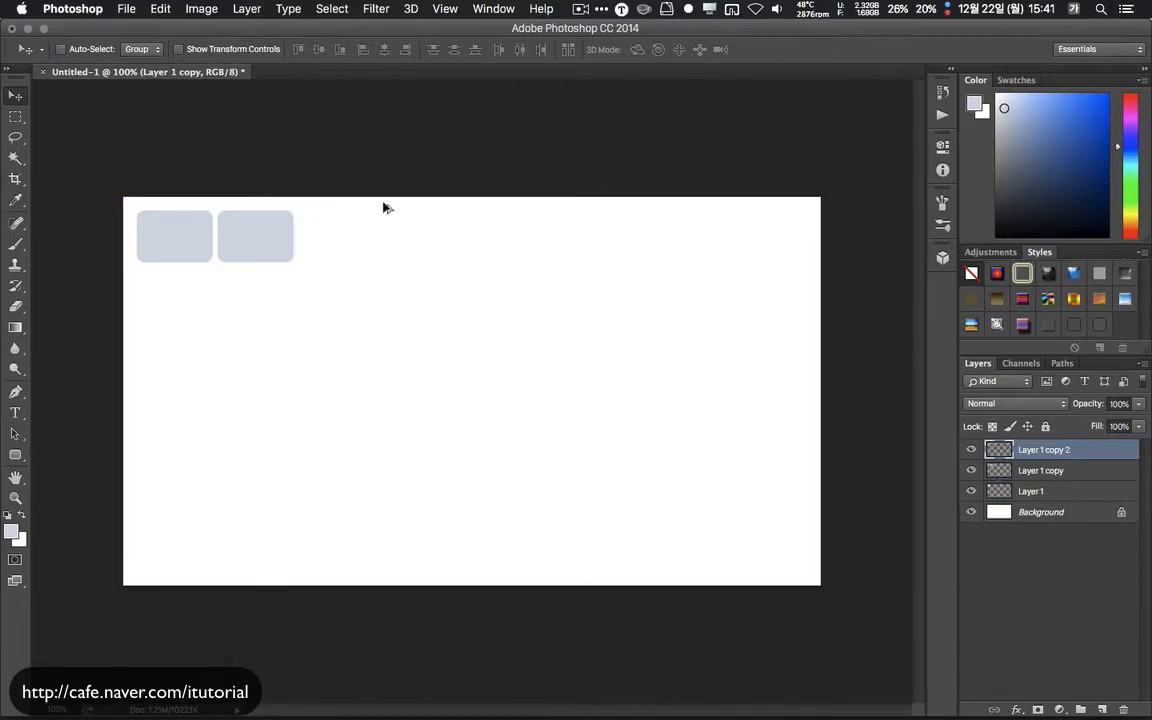
key(super+shift+t)
key(super+alt+shift+t)
key(super+alt+shift+t)
key(super+alt+shift+t)
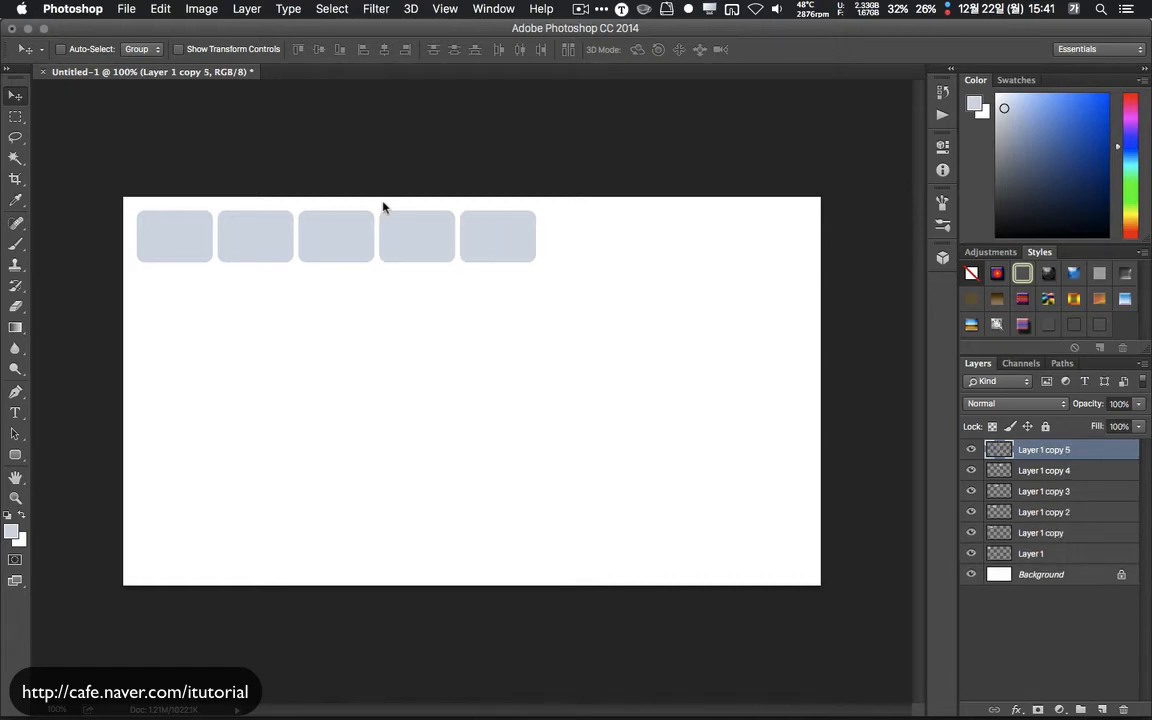
key(super+alt+shift+t)
key(super+alt+shift+t)
key(super+alt+shift+t)
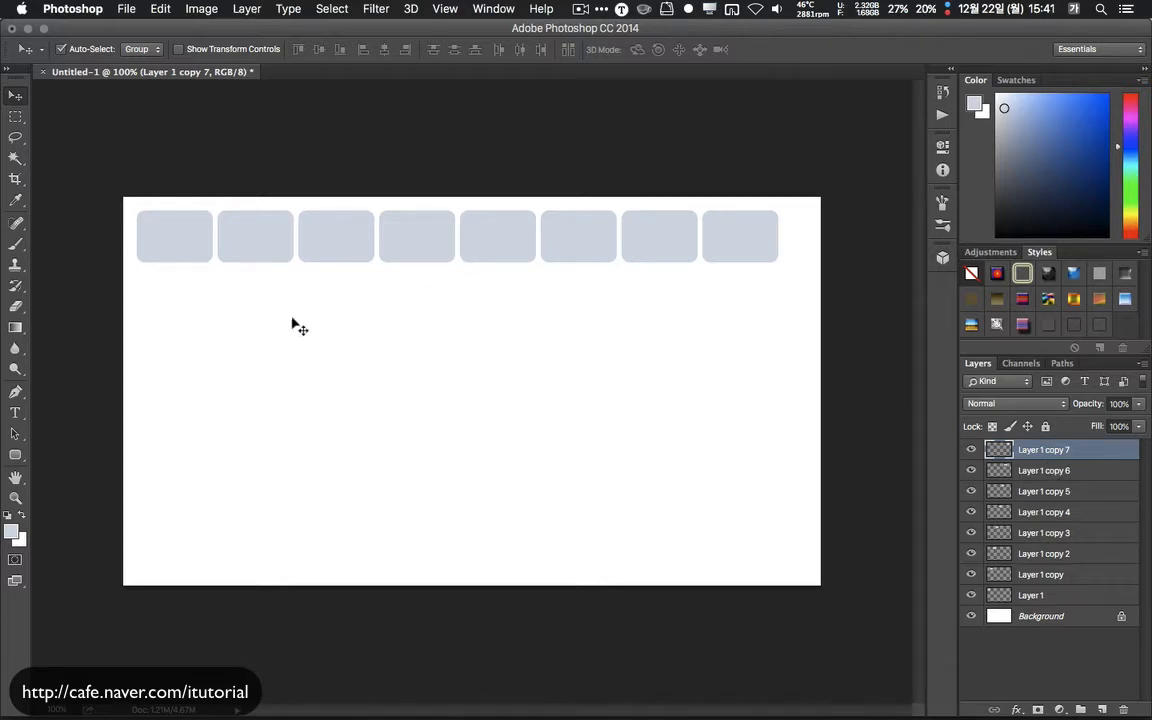
- Group all eight rectangle layers and duplicate the group six times
shift+click(1036, 594)
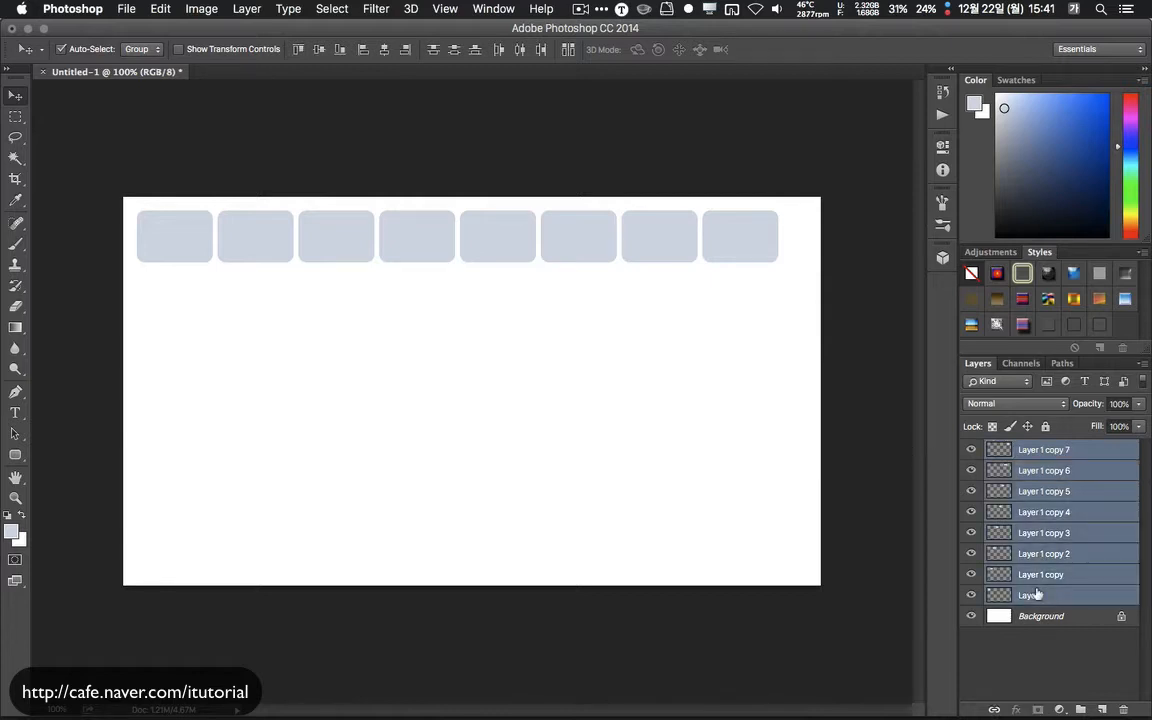
drag(1036, 594, 1080, 707)
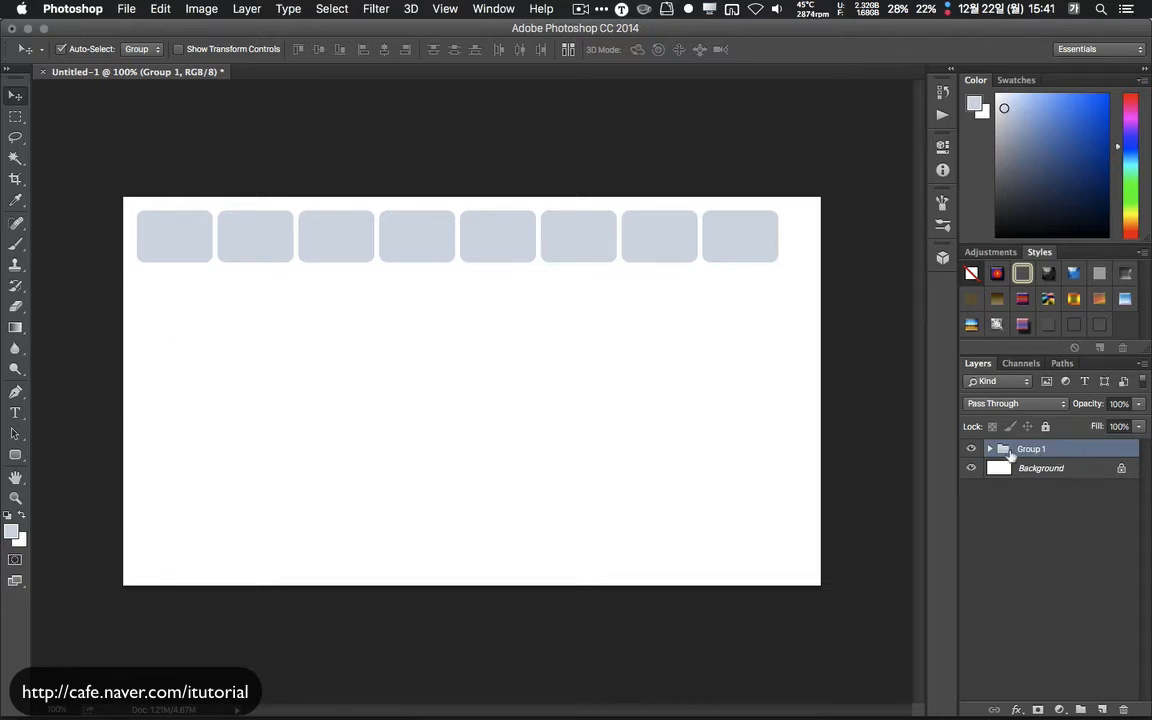
key(super+j)
key(super+j)
key(super+j)
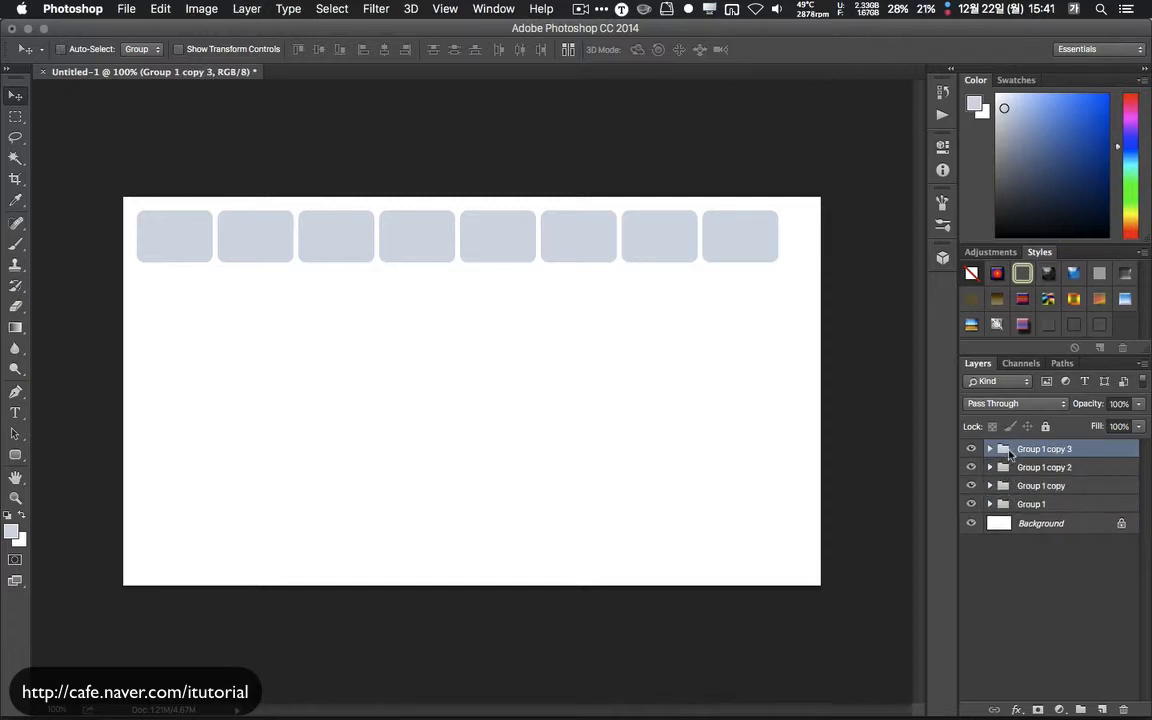
key(super+j)
key(super+j)
key(super+j)
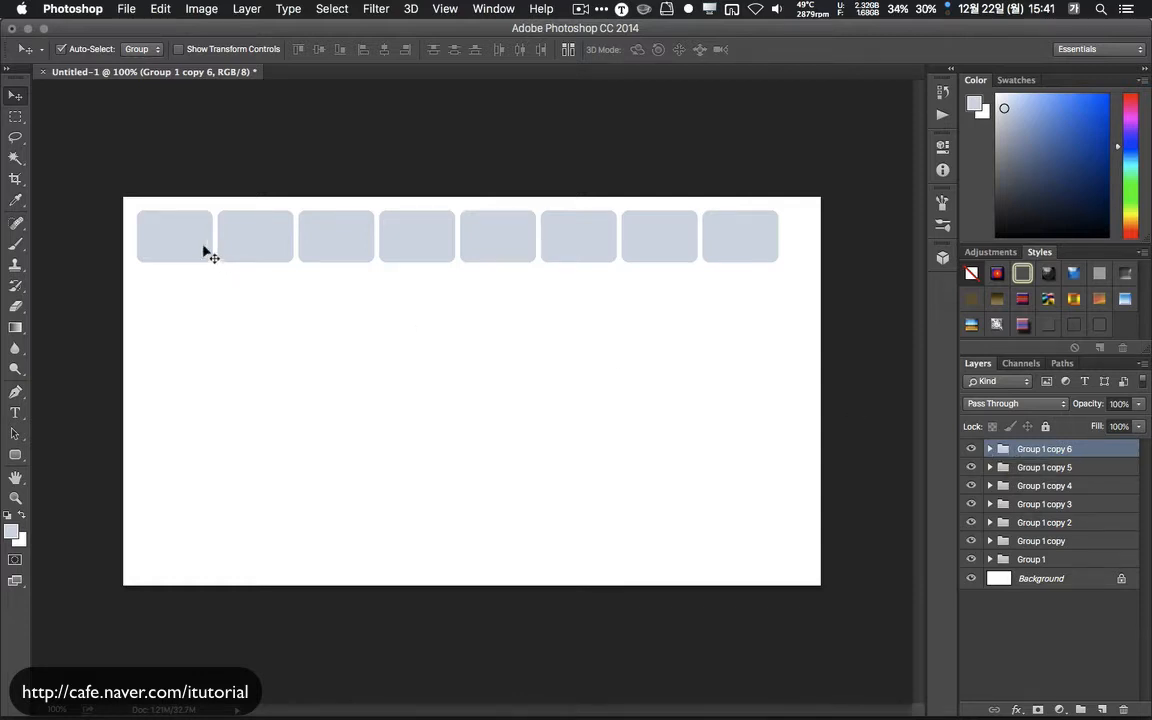
- Move the topmost group copy straight down near the canvas's lower edge and distribute all seven groups by vertical centers
drag(185, 247, 190, 542)
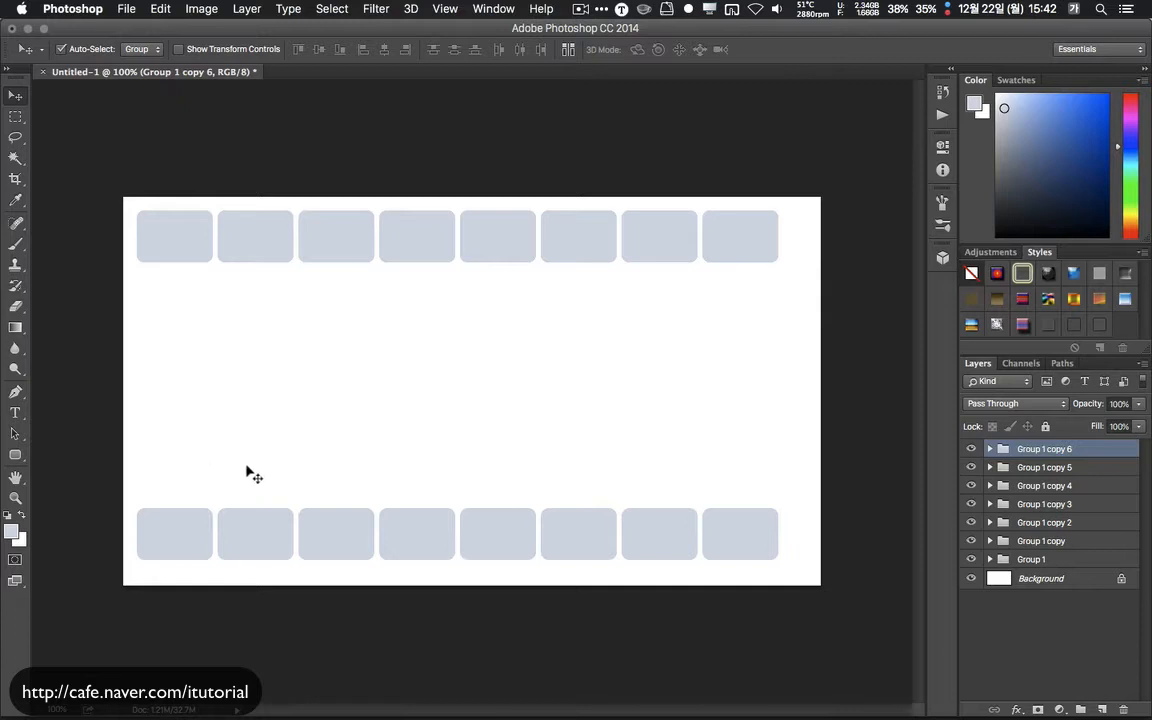
shift+click(1036, 562)
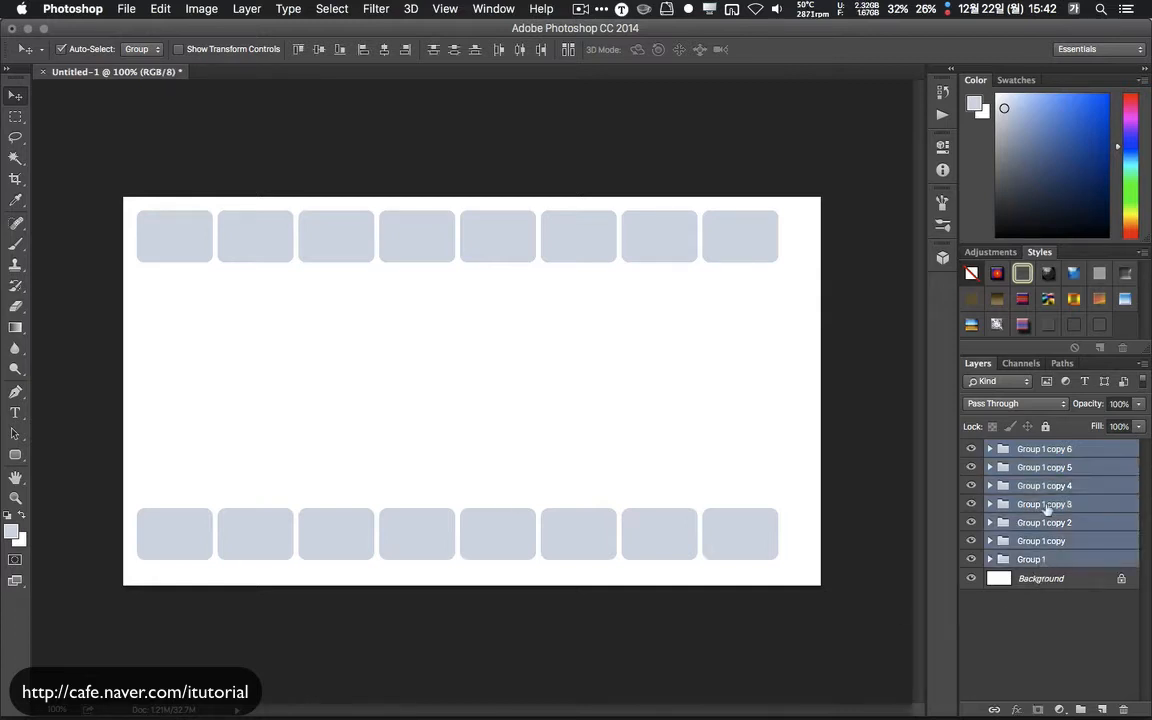
click(453, 50)
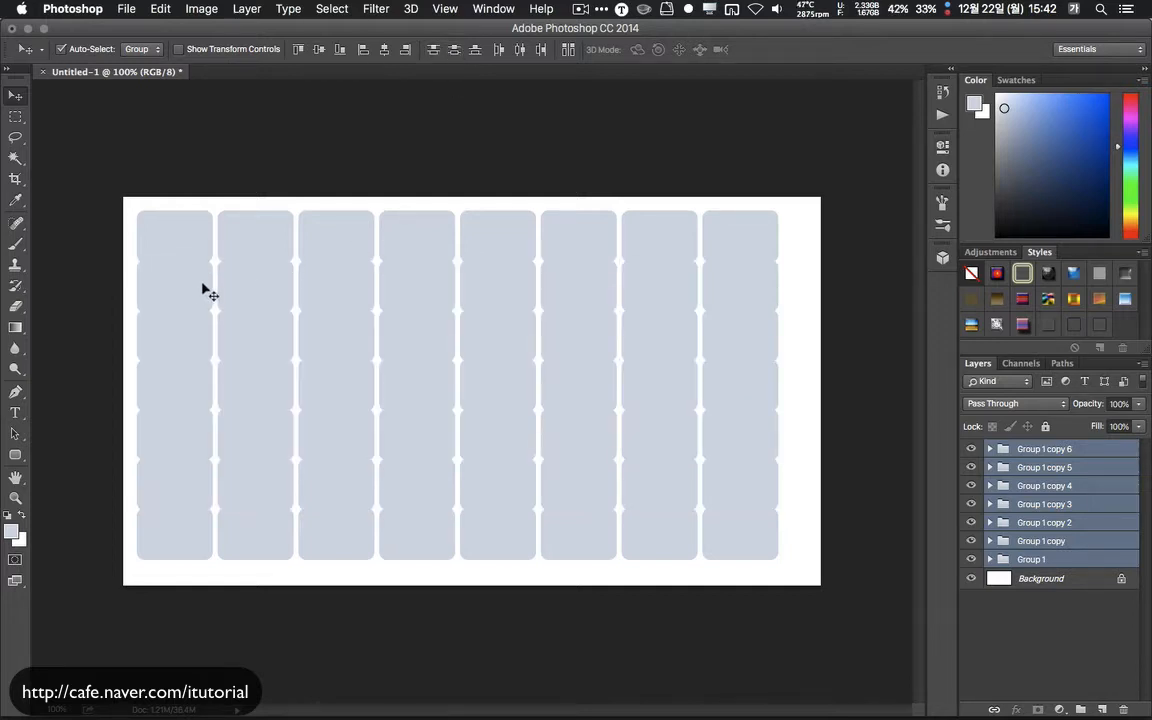
- Move the bottom row, Group 1 copy 6, further down, close to the canvas's lower edge
click(1016, 643)
click(1036, 451)
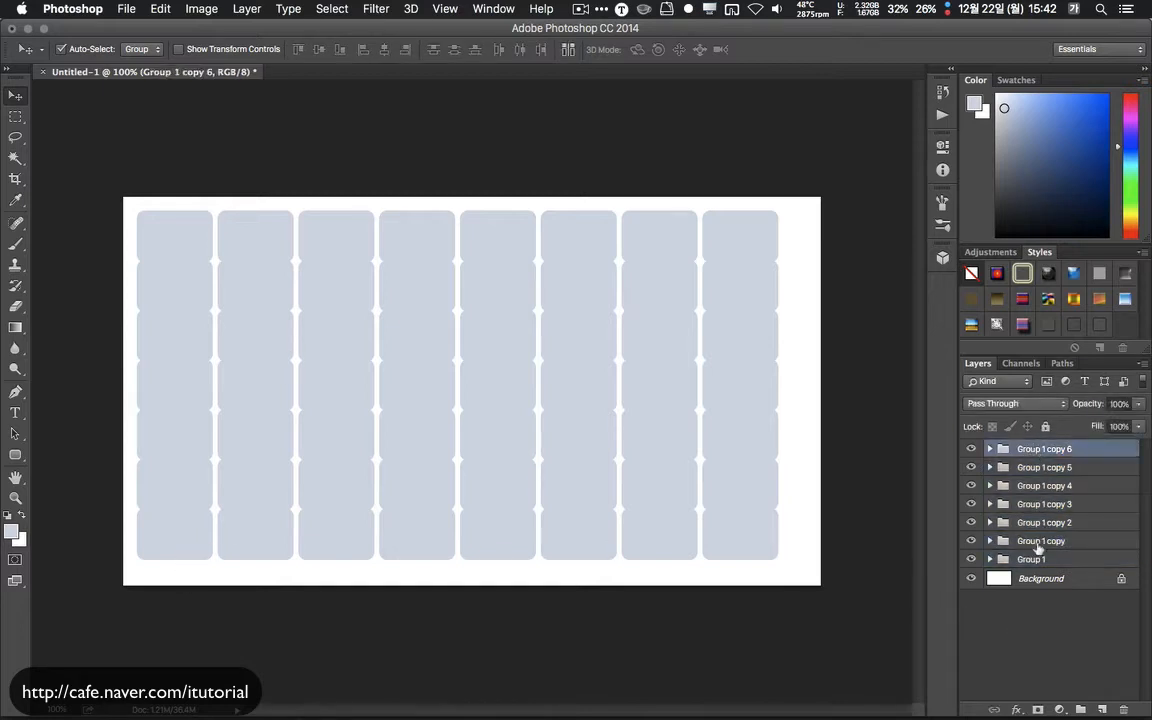
click(1025, 559)
click(1040, 449)
drag(352, 540, 347, 560)
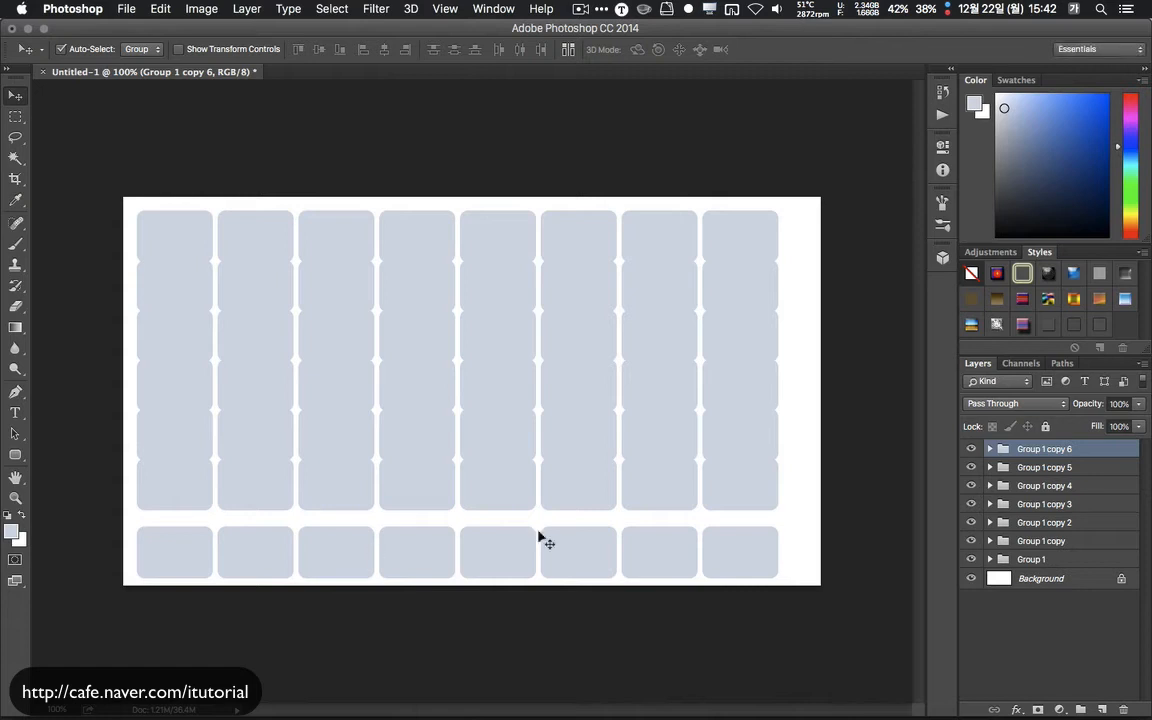
- Nudge the top row, Group 1, up toward the canvas's upper edge and redistribute all seven groups by vertical centers
click(1050, 541)
drag(398, 212, 408, 223)
key(Up)
key(Up)
key(Up)
key(Up)
key(Up)
key(Up)
key(Up)
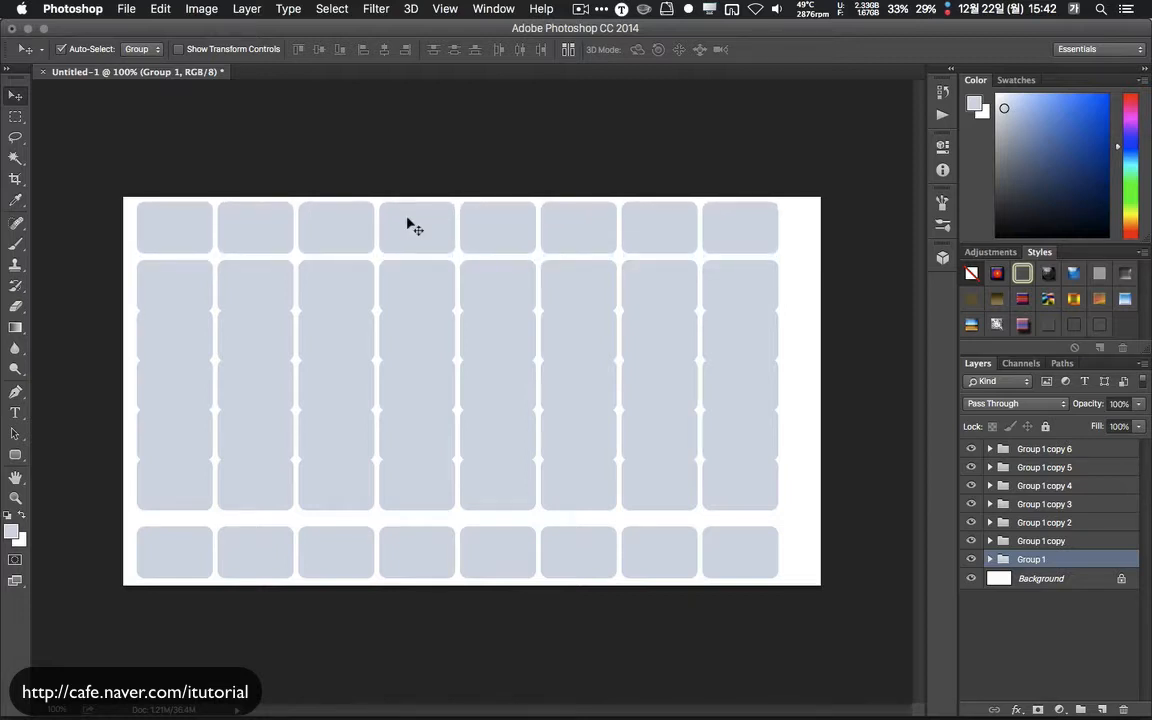
key(Up)
key(Up)
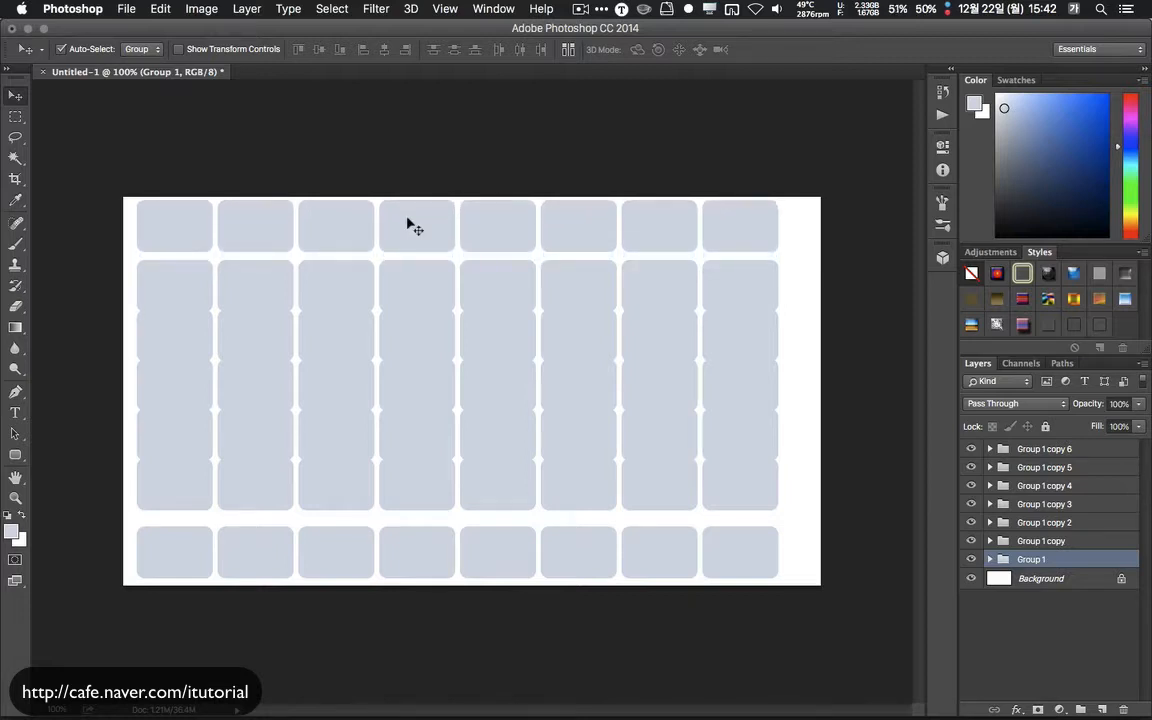
shift+click(1053, 452)
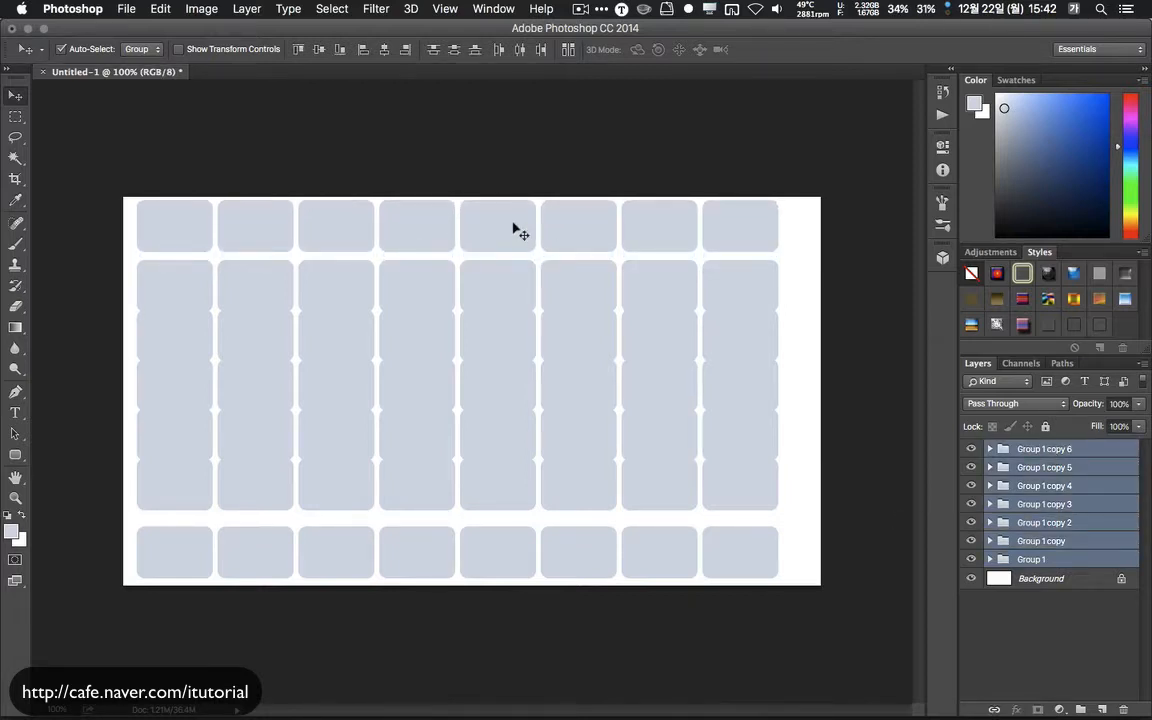
click(455, 50)
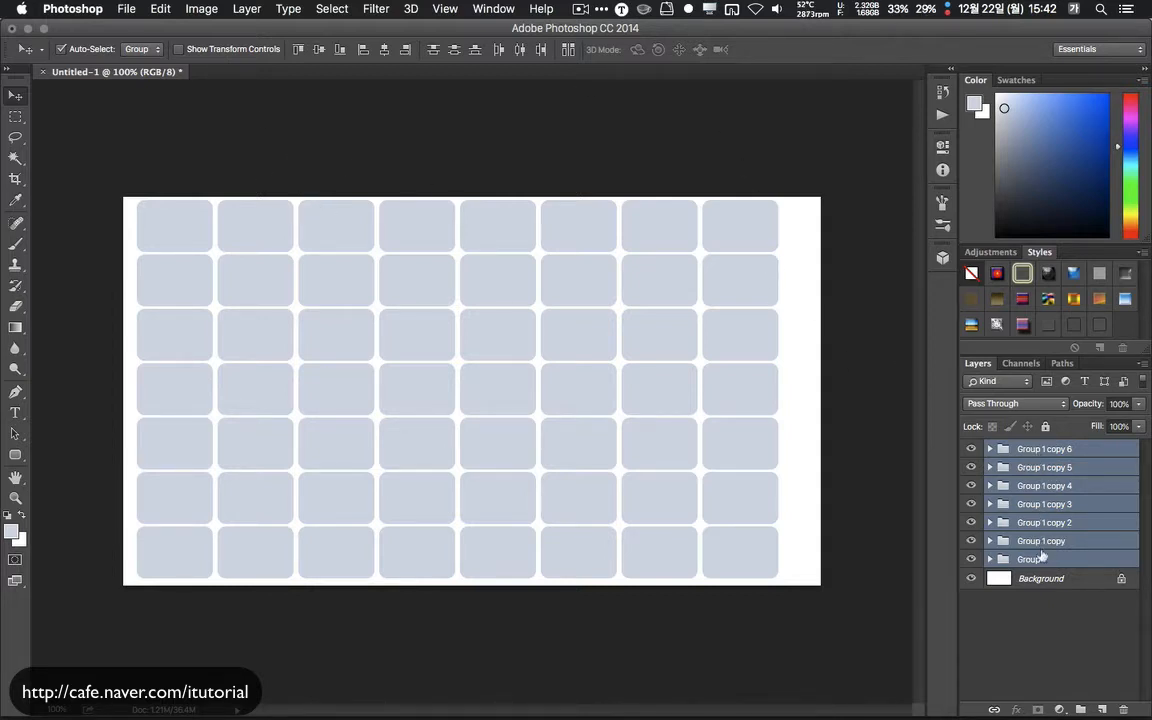
- Ungroup all seven row groups into separate rectangle layers and delete the Background layer
right_click(1039, 453)
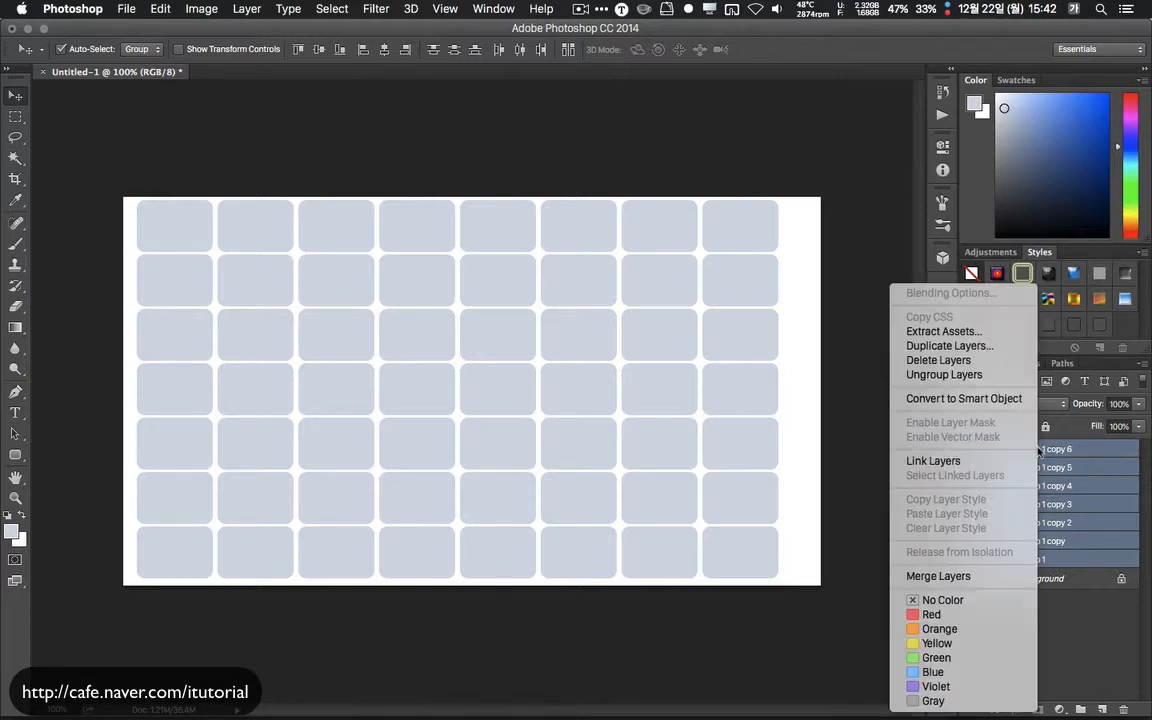
click(944, 374)
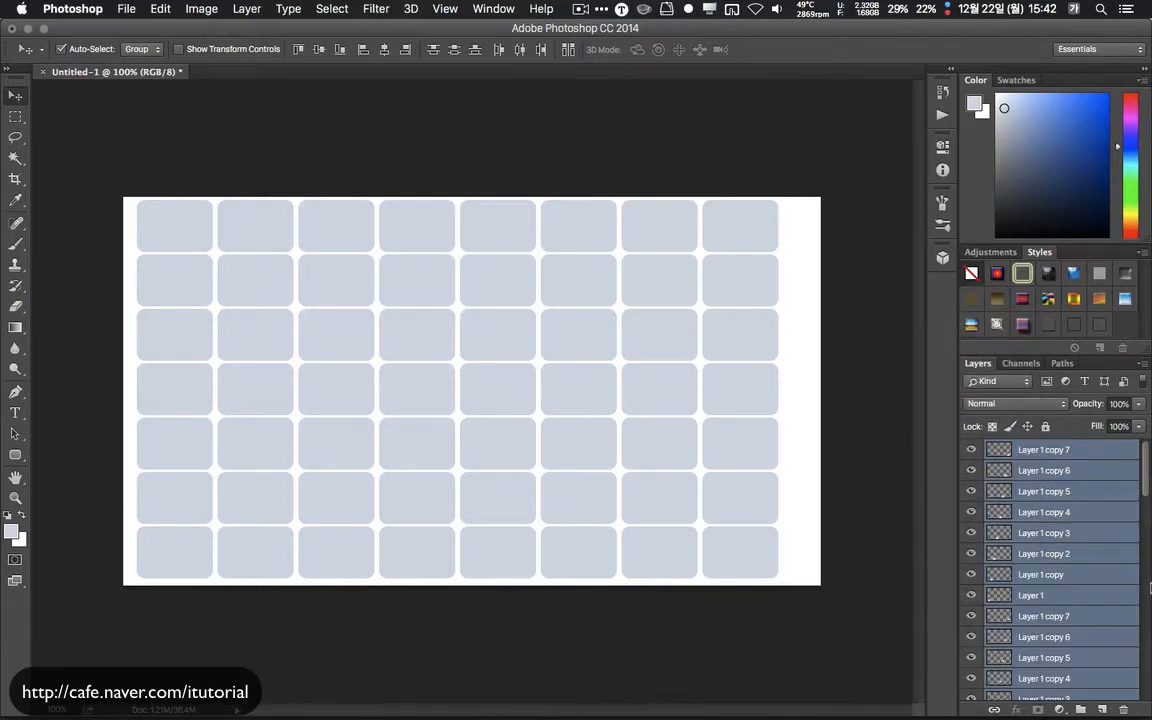
scroll(1148, 640, down, 5)
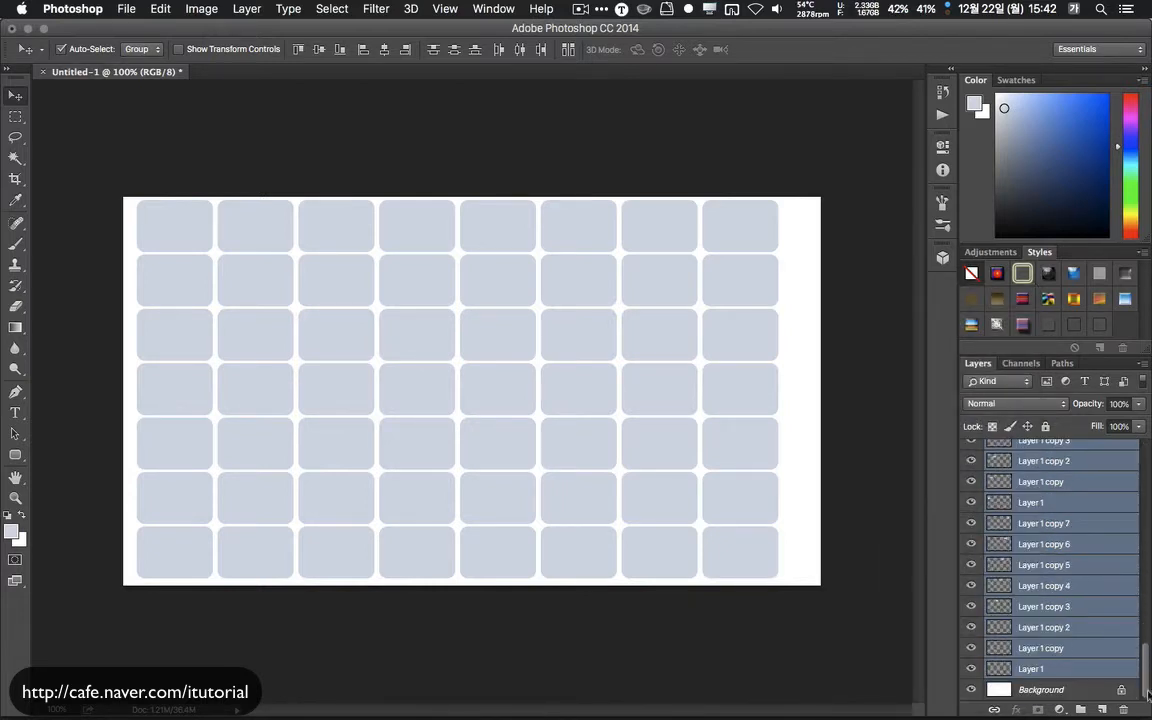
drag(1053, 691, 1124, 710)
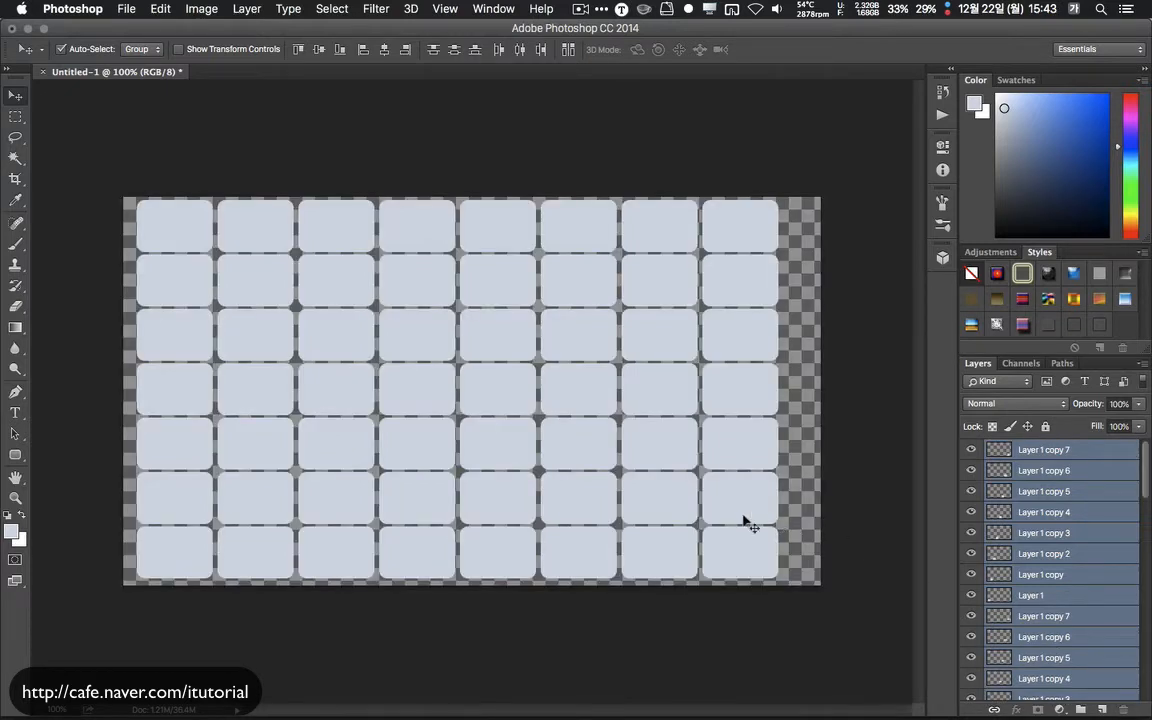
- Close the untitled rounded-rectangle grid document without saving it
click(114, 8)
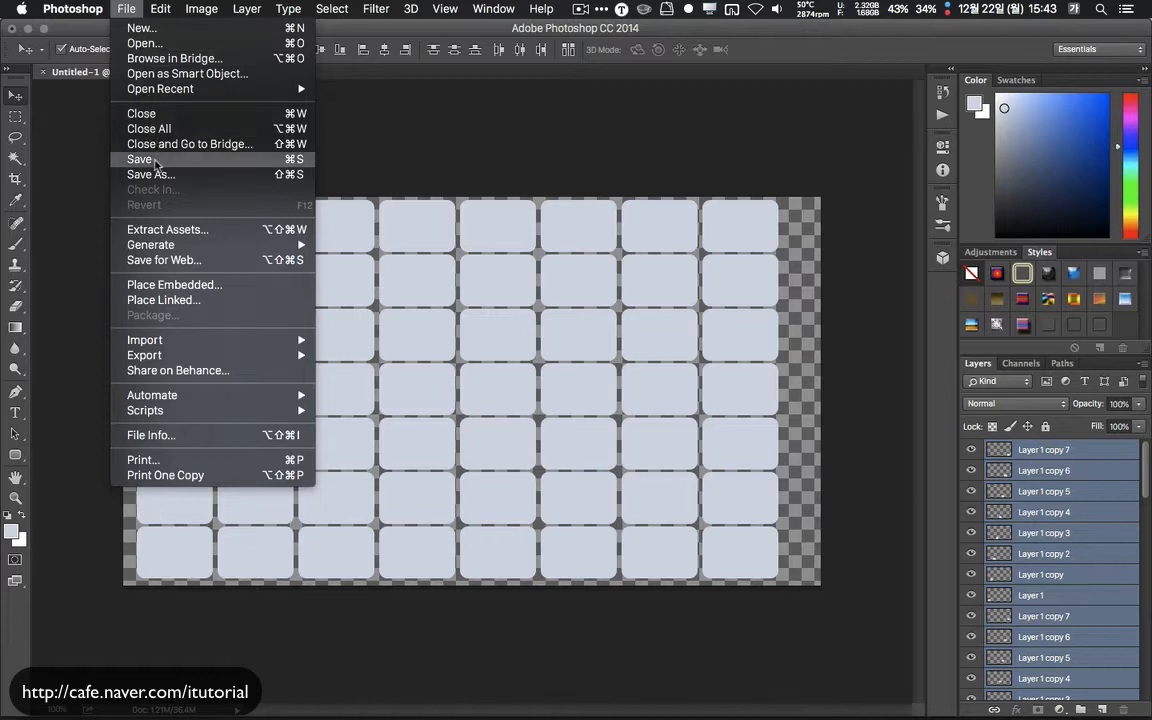
click(500, 161)
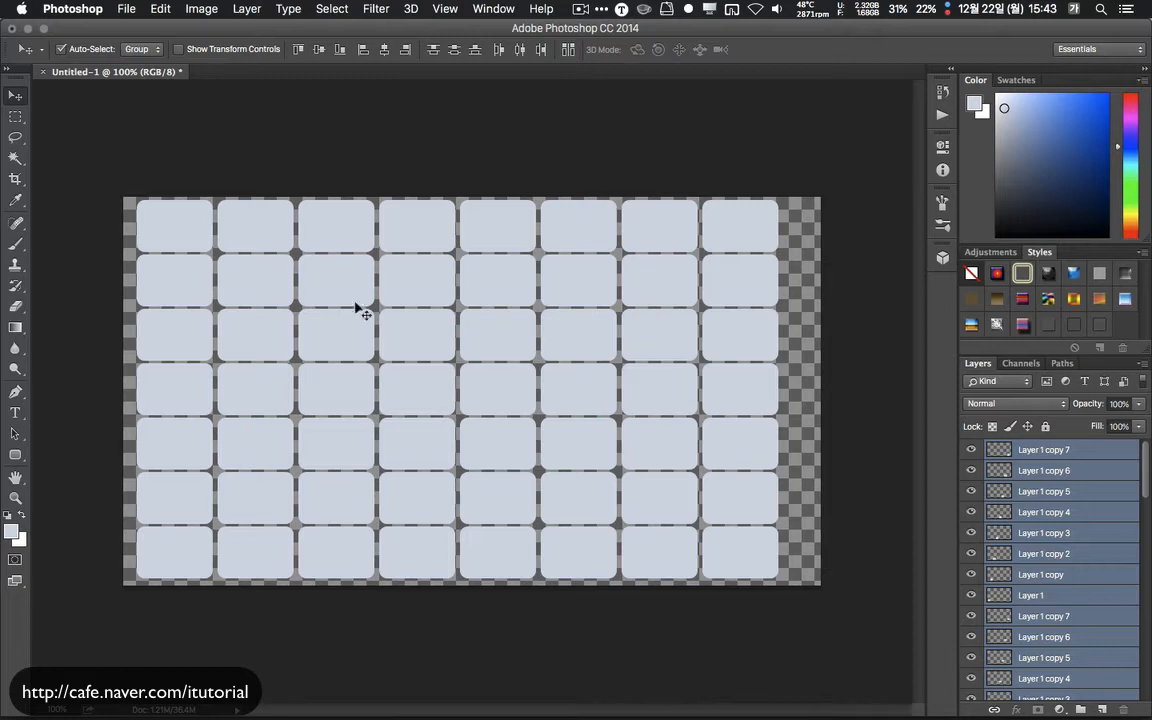
click(42, 73)
click(508, 262)
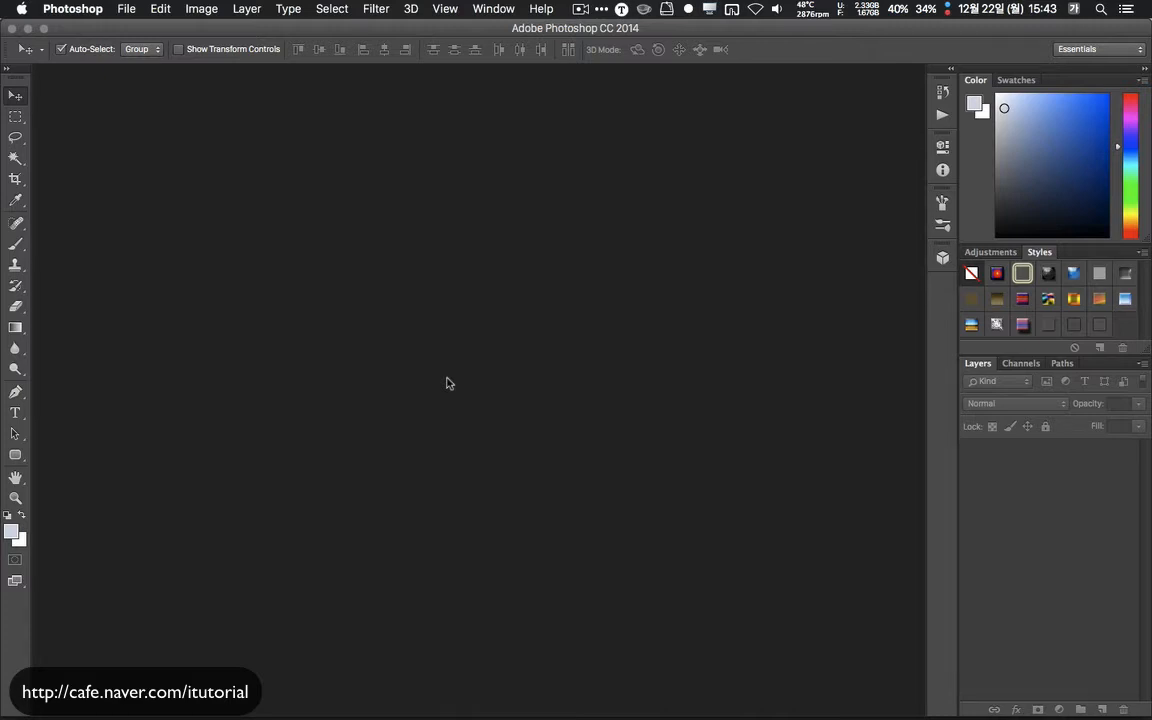
- Switch to Illustrator and create a new RGB document 872 px wide and 486 px high
key(super+Tab)
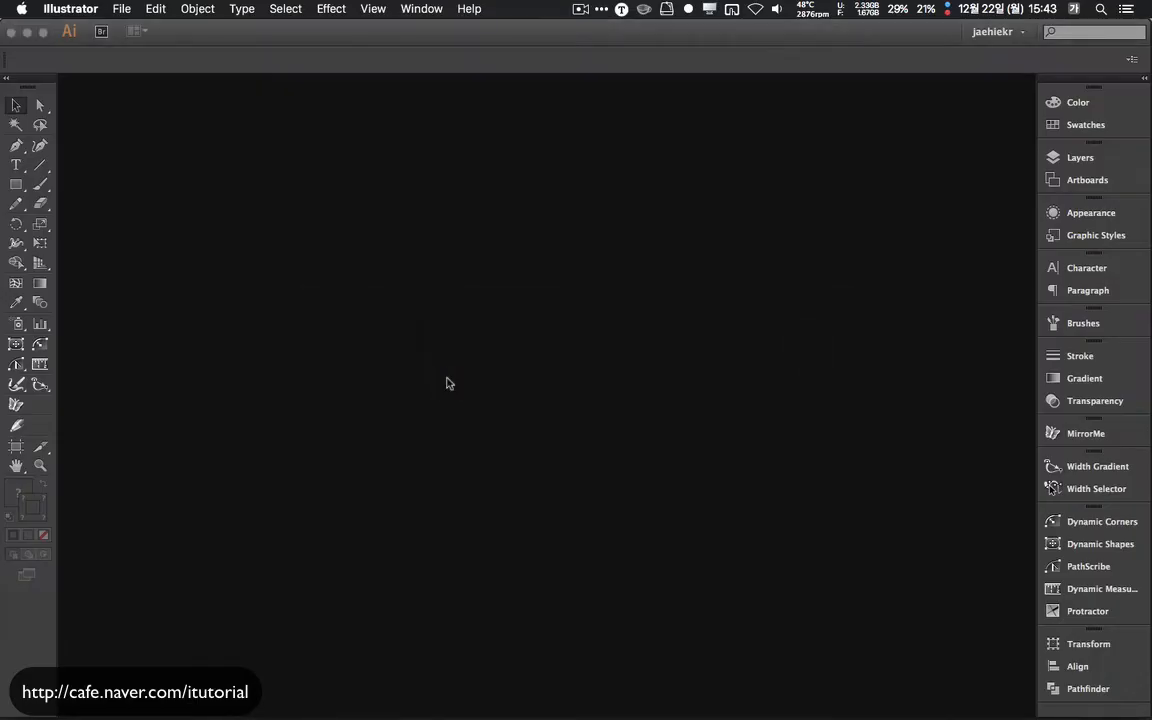
click(121, 9)
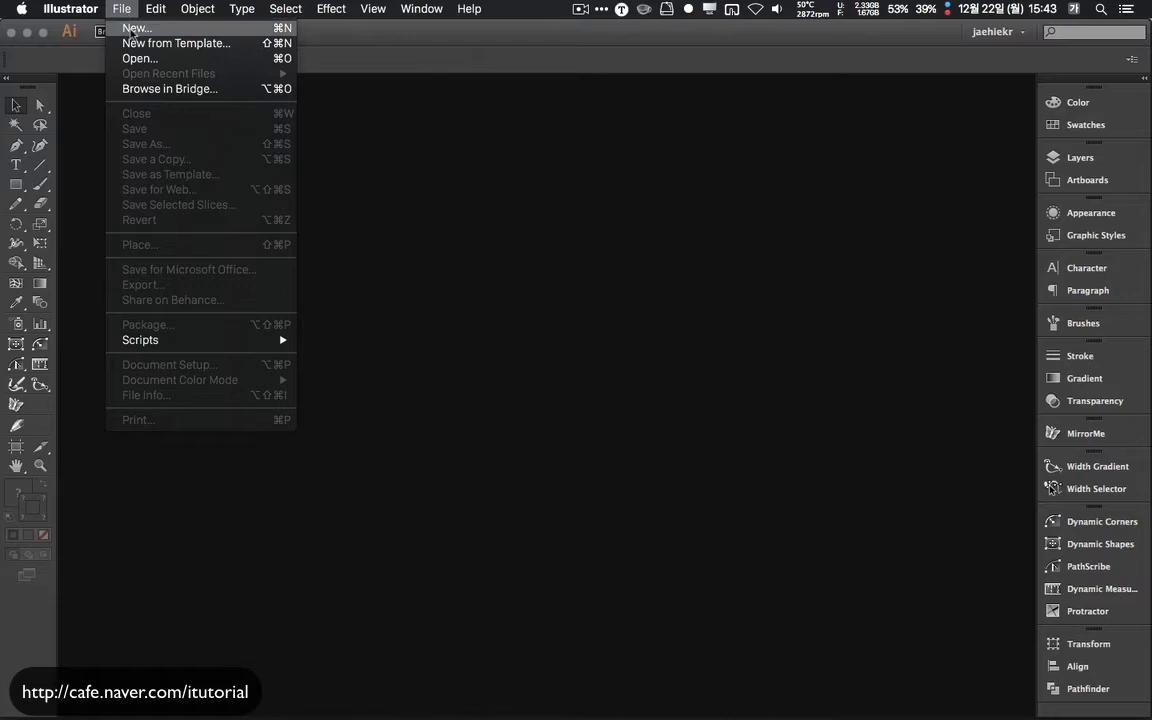
click(132, 30)
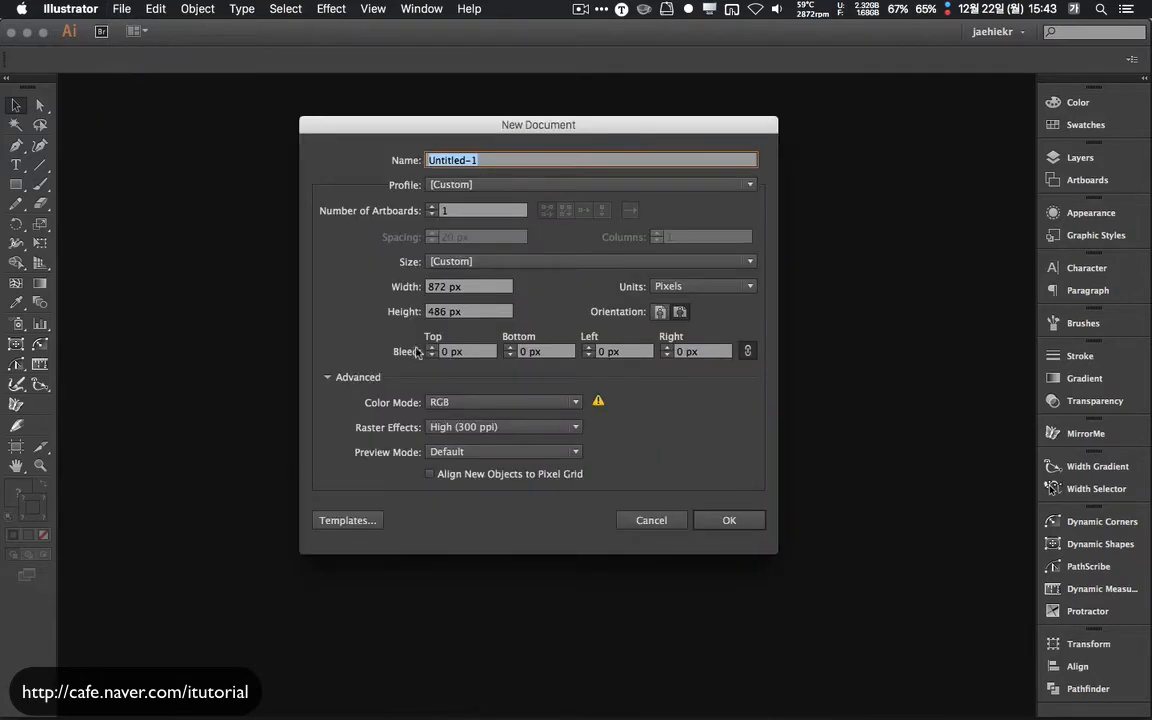
double_click(444, 289)
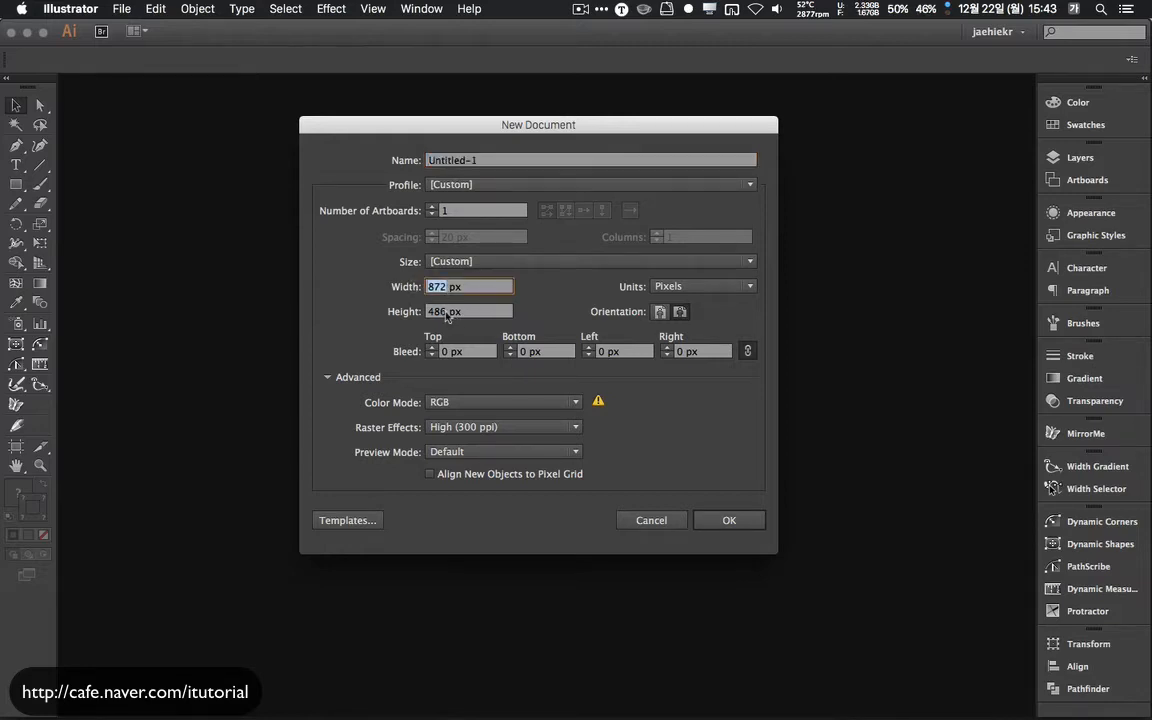
double_click(430, 314)
click(442, 287)
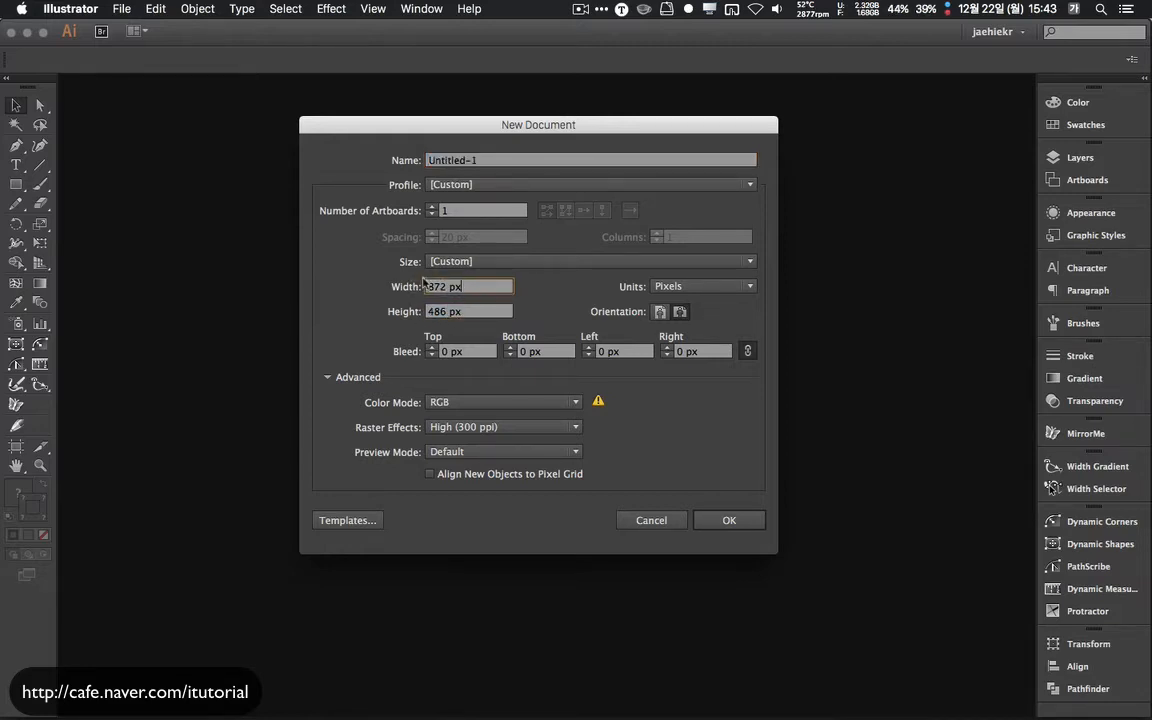
click(720, 521)
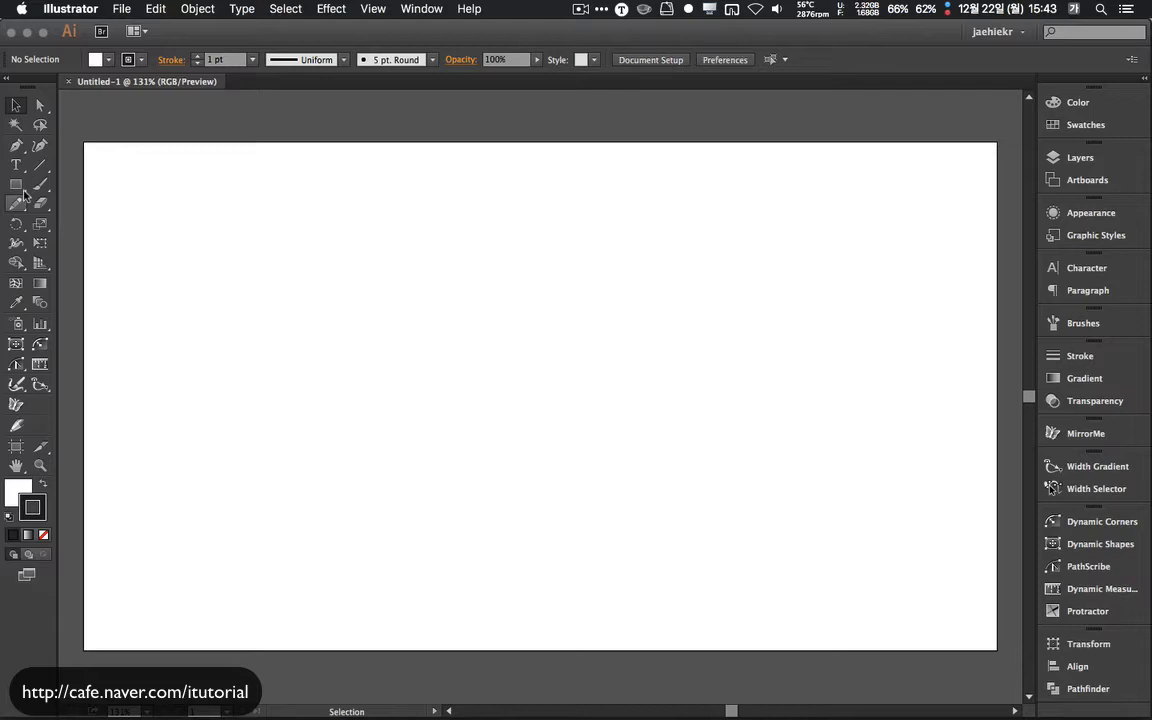
- Create a rectangle 852 px wide and 466 px high, 20 px smaller than the artboard in each direction
click(17, 185)
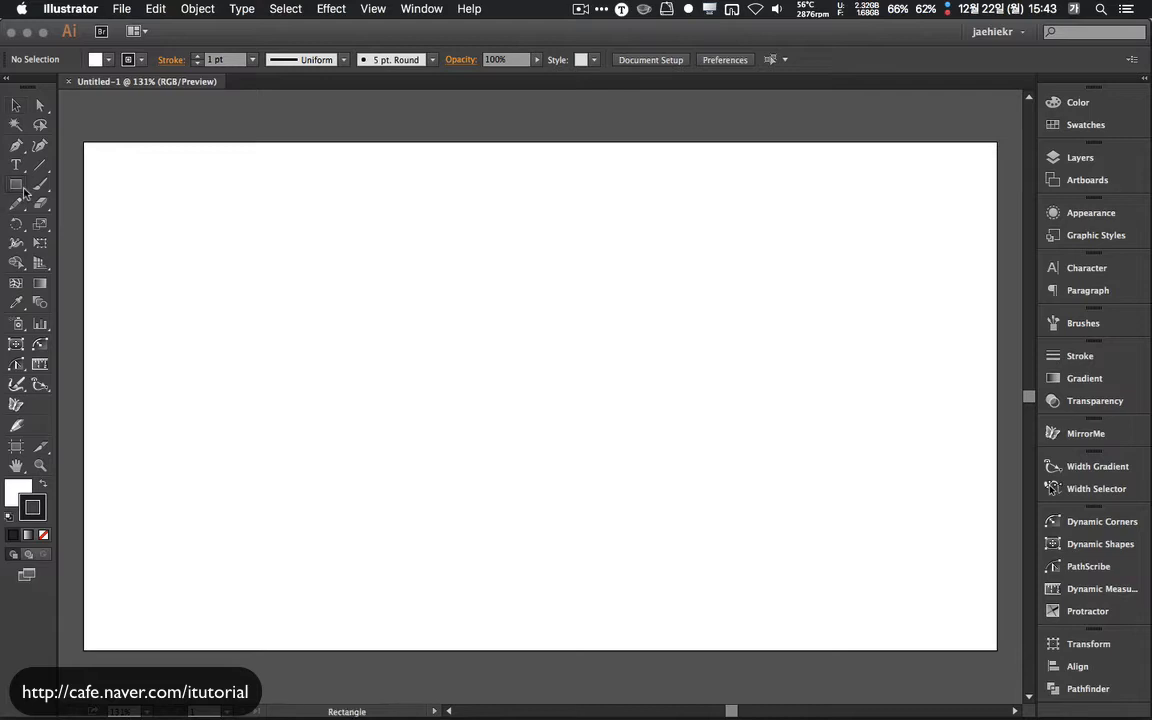
click(361, 300)
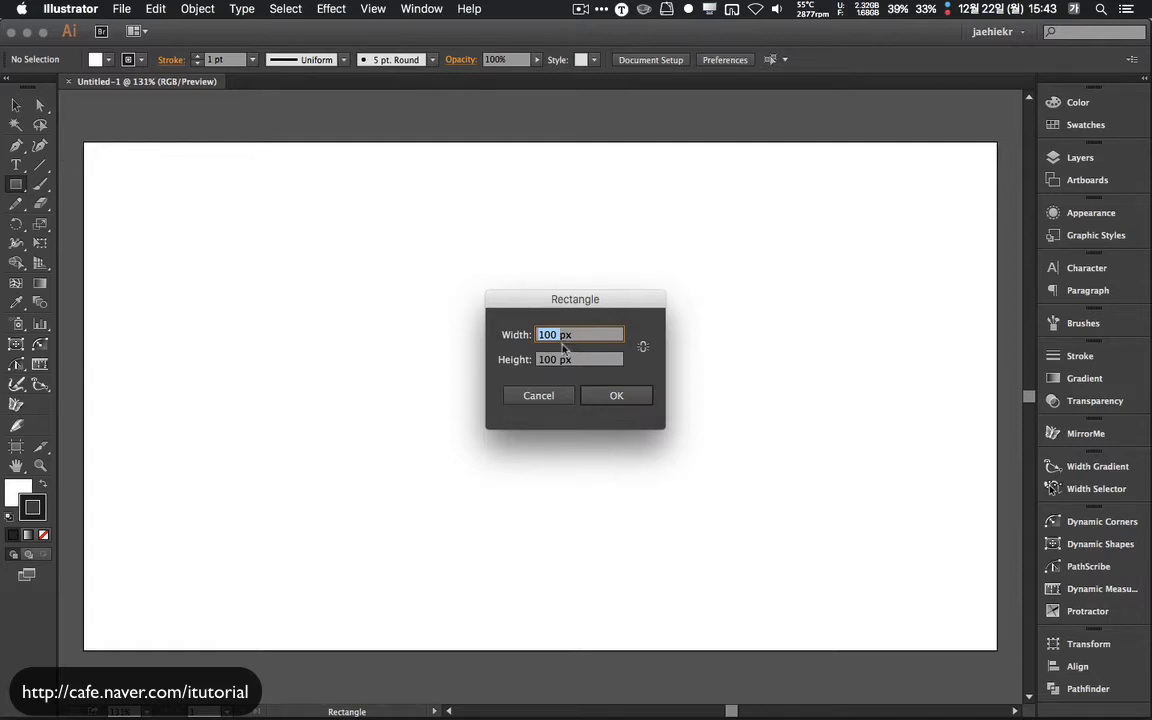
text(872-2)
click(569, 359)
drag(558, 359, 516, 359)
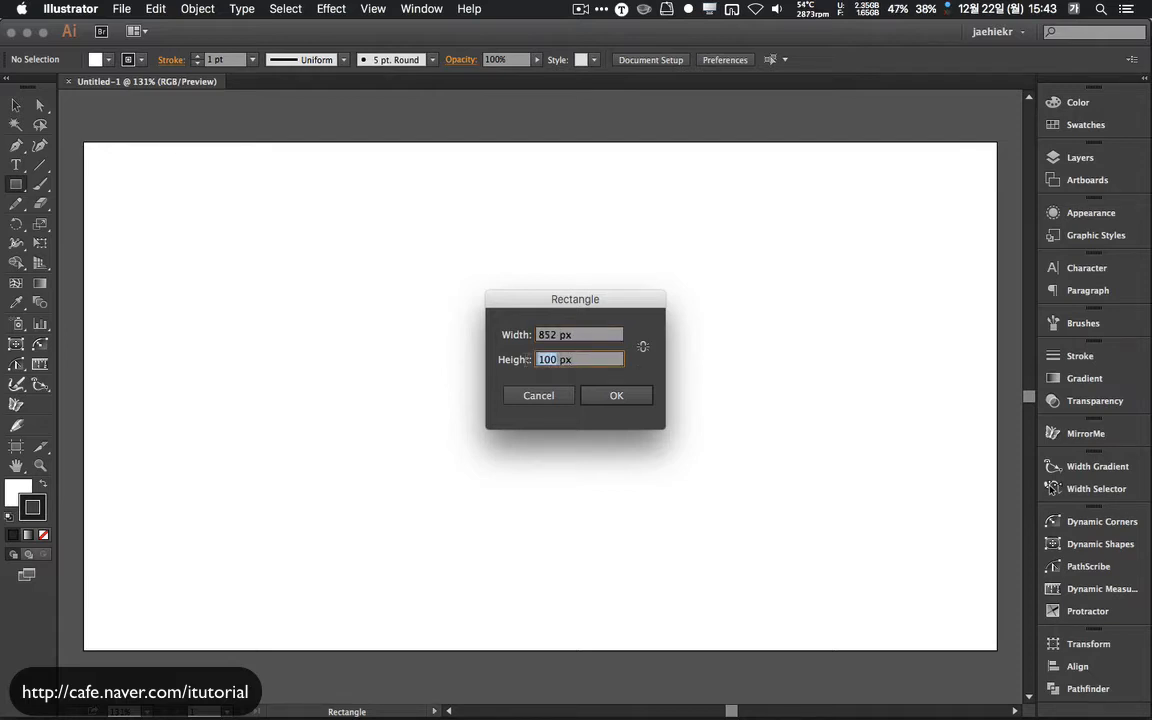
text(486-20)
click(616, 396)
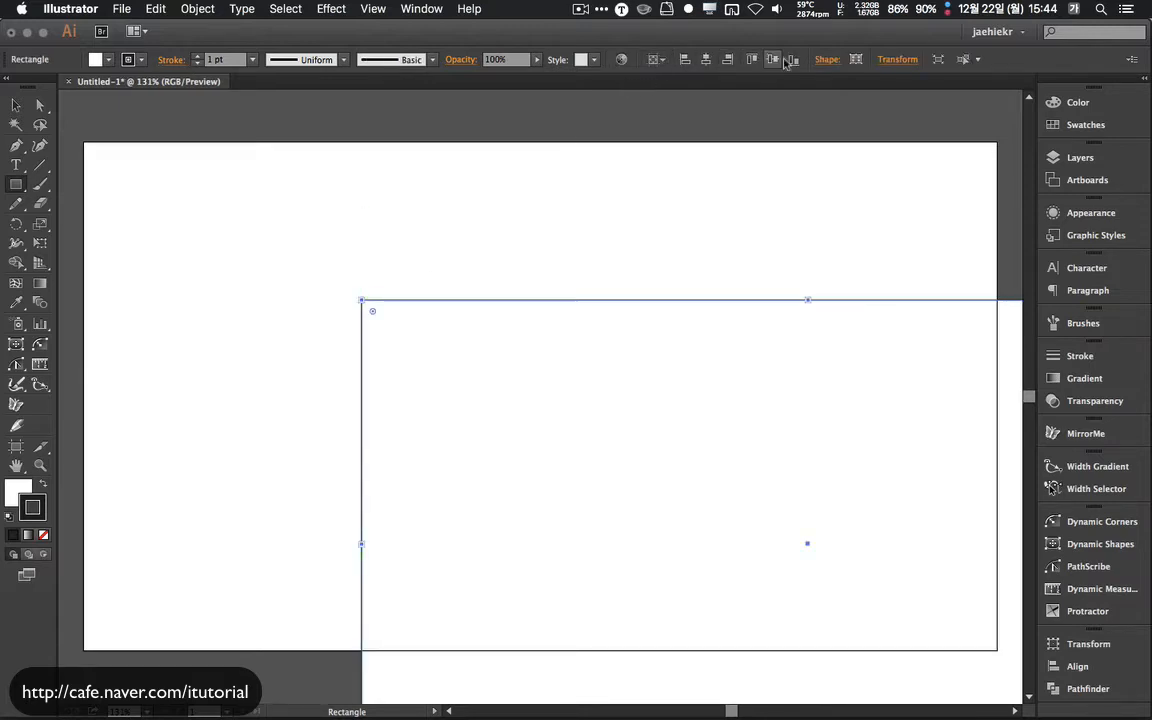
- Align the rectangle to the artboard, centering it both horizontally and vertically
click(661, 62)
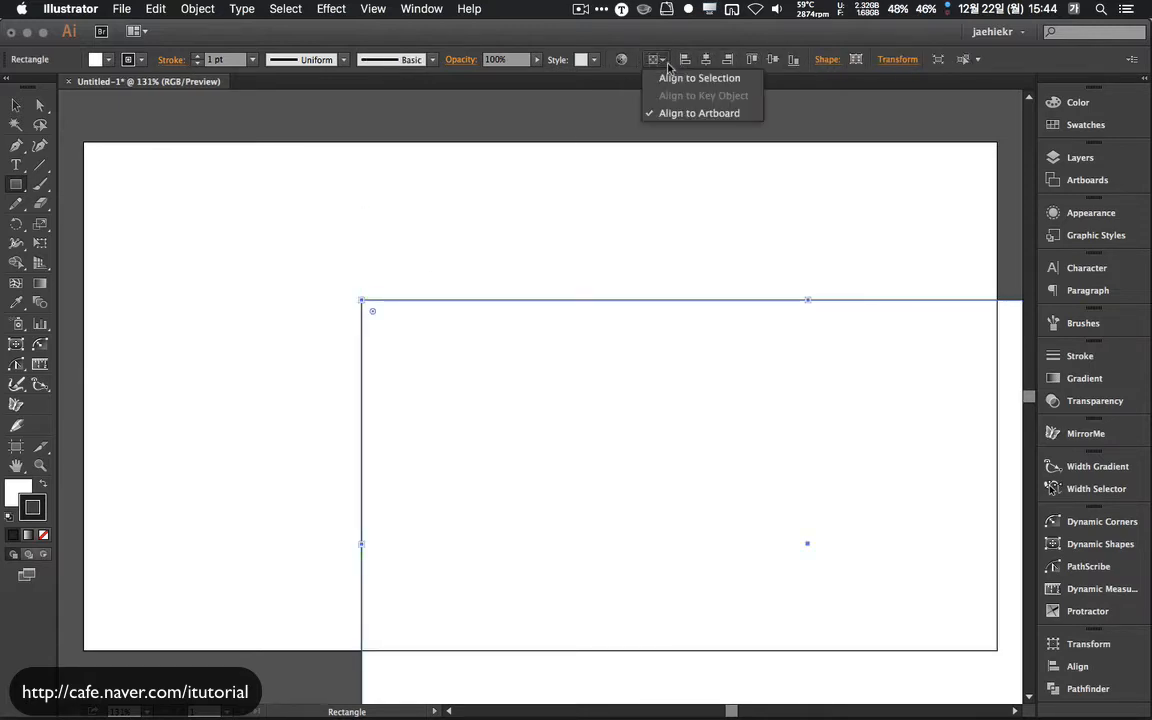
click(679, 119)
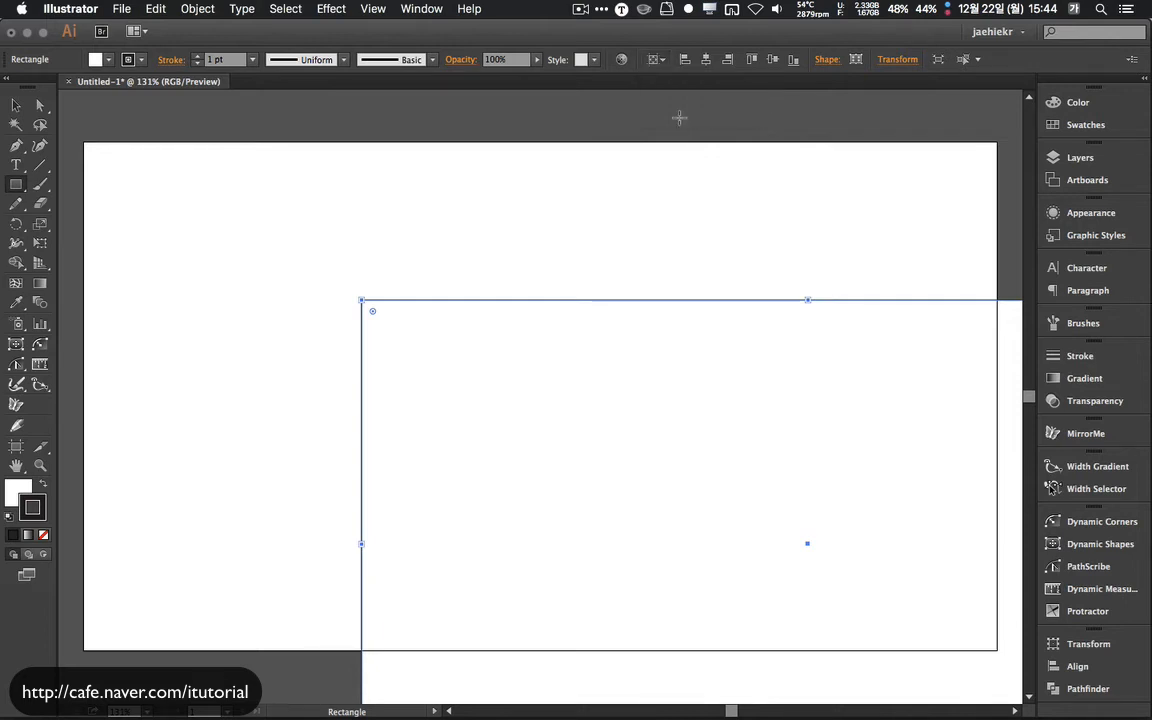
click(707, 60)
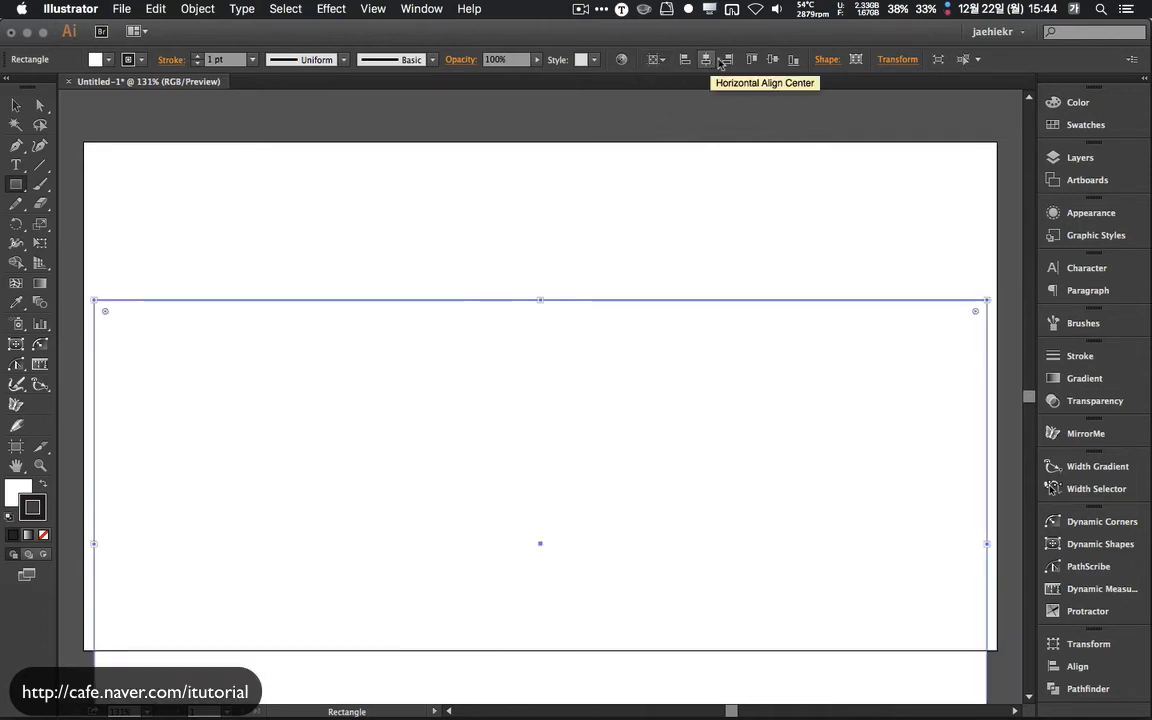
click(775, 61)
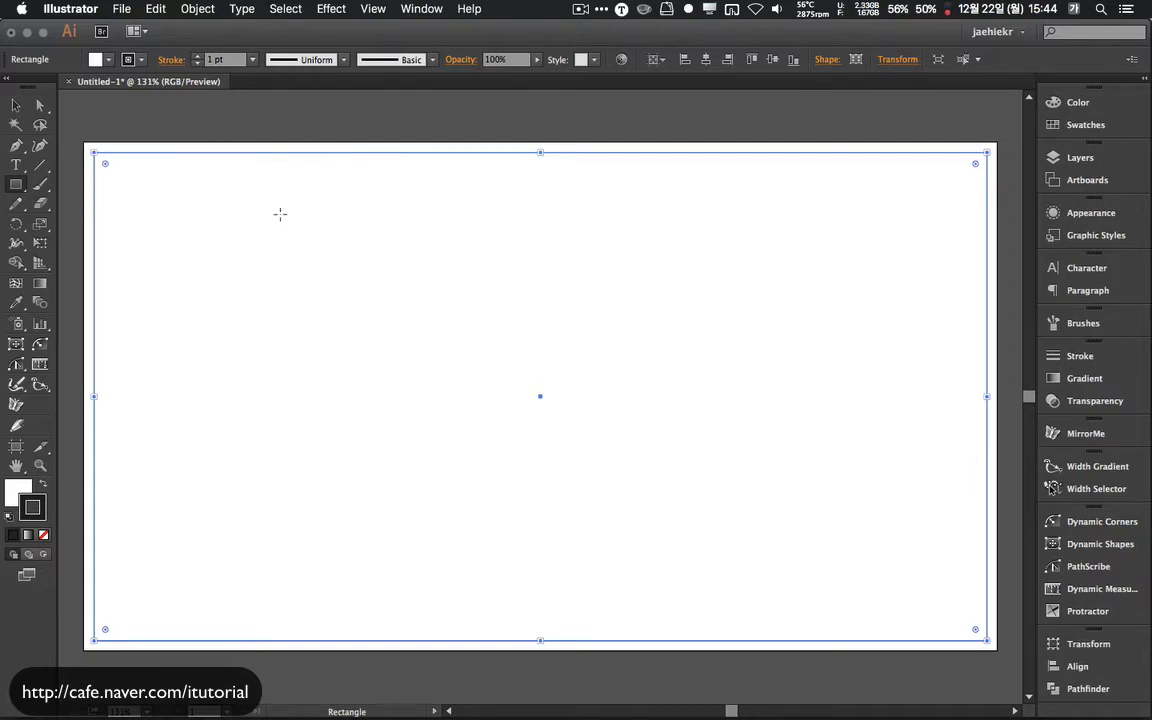
- Start Split Into Grid on the rectangle with the preview on and set the number of rows to 6
click(198, 9)
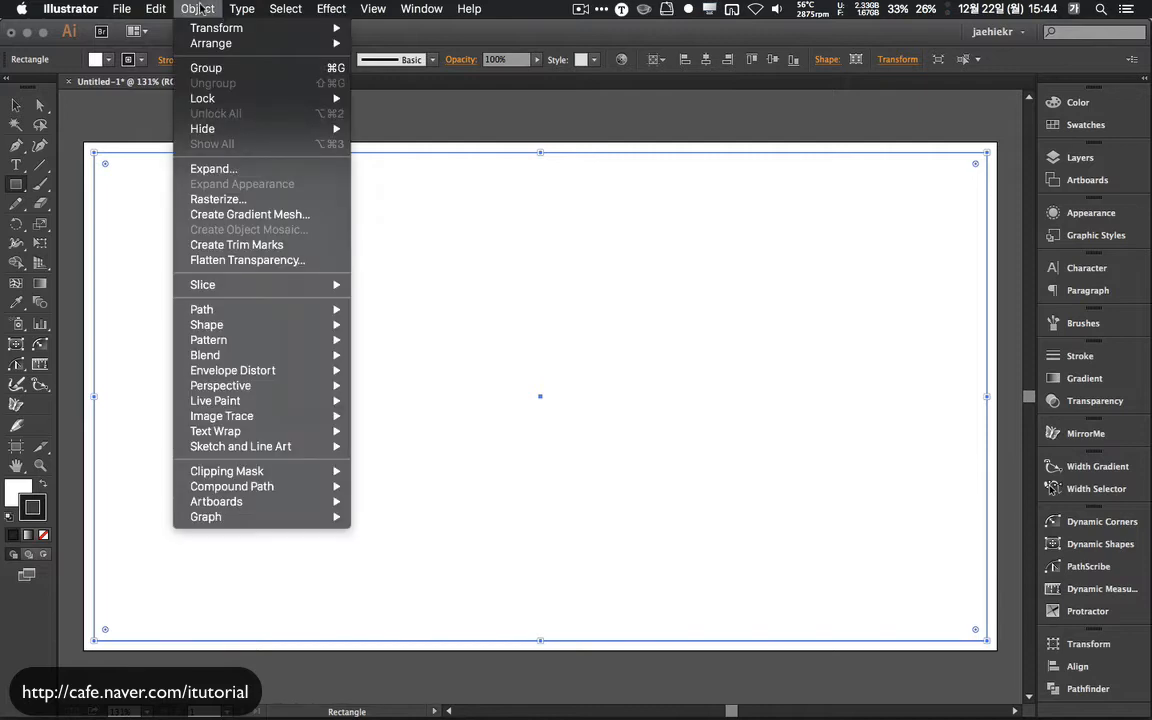
mouse_move(255, 311)
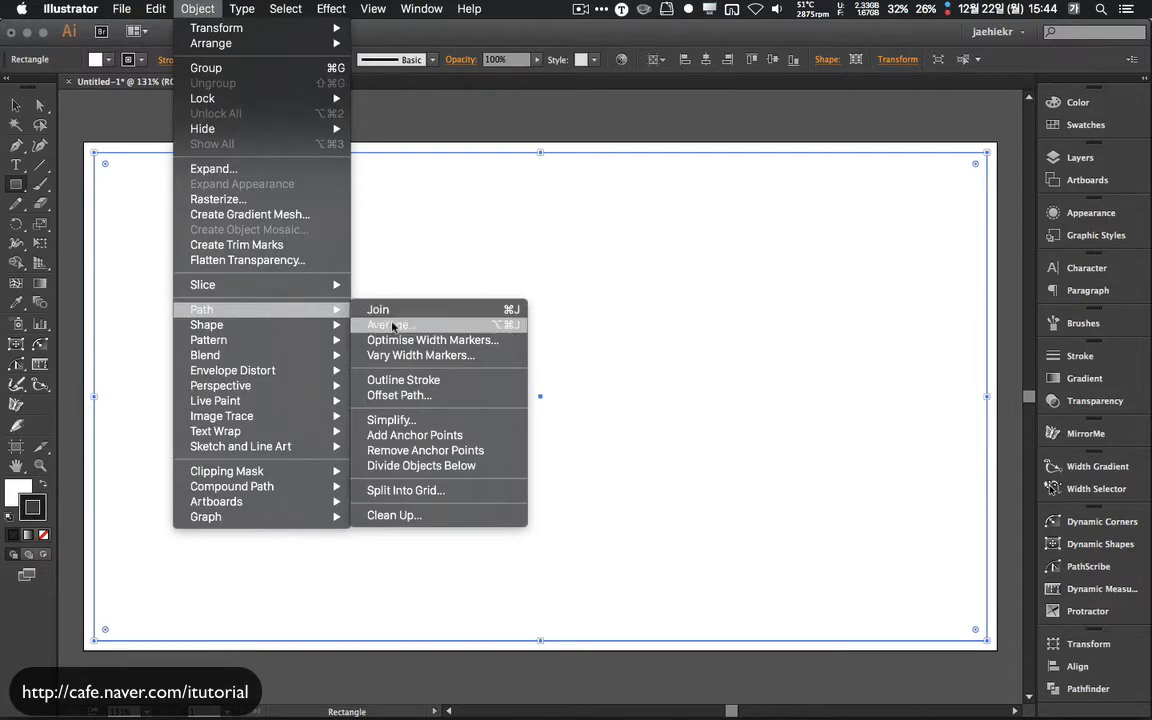
click(404, 490)
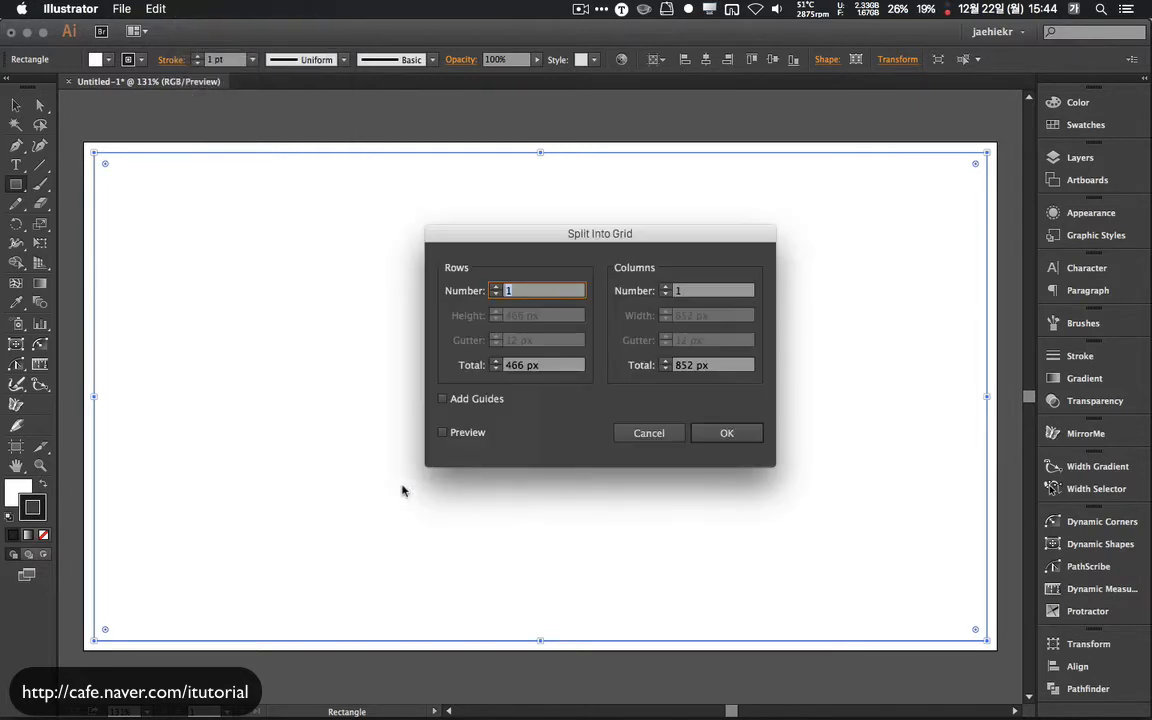
drag(578, 234, 590, 202)
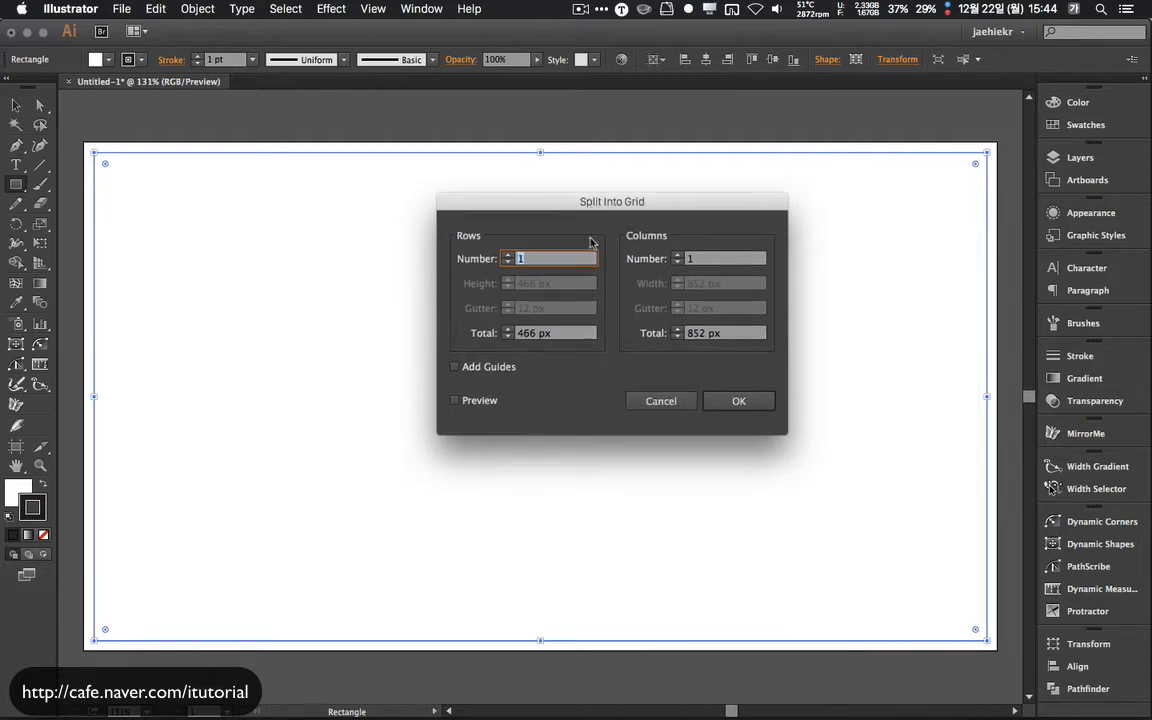
click(456, 401)
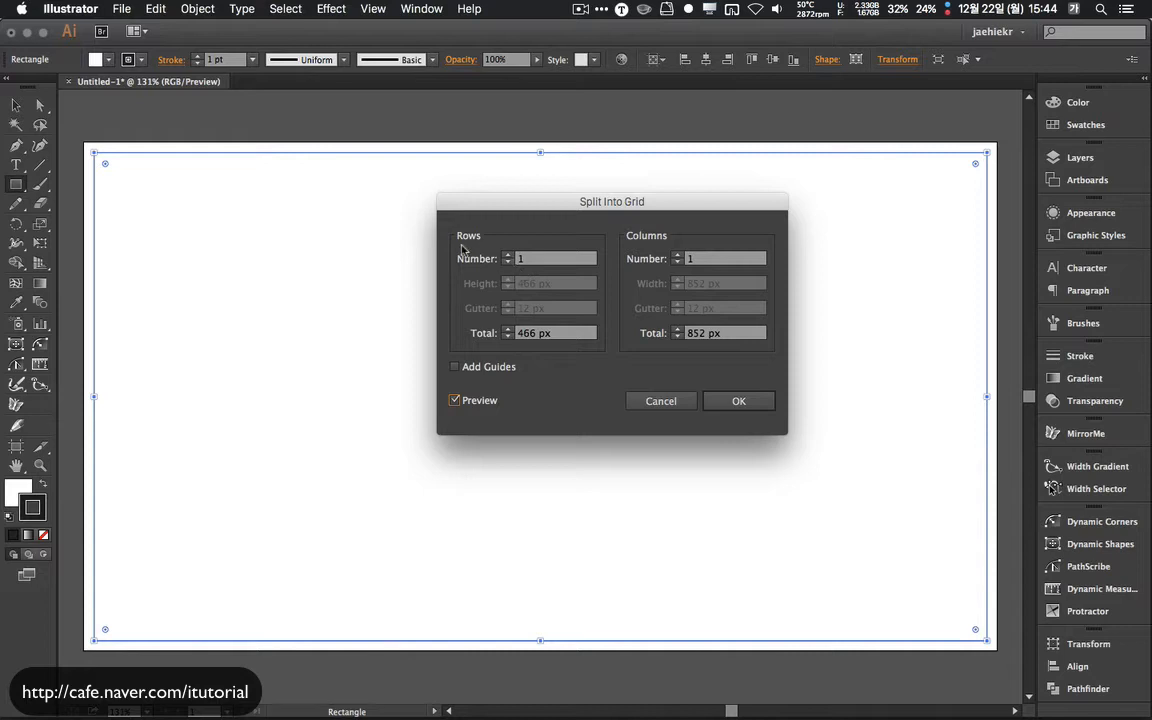
click(511, 256)
click(511, 256)
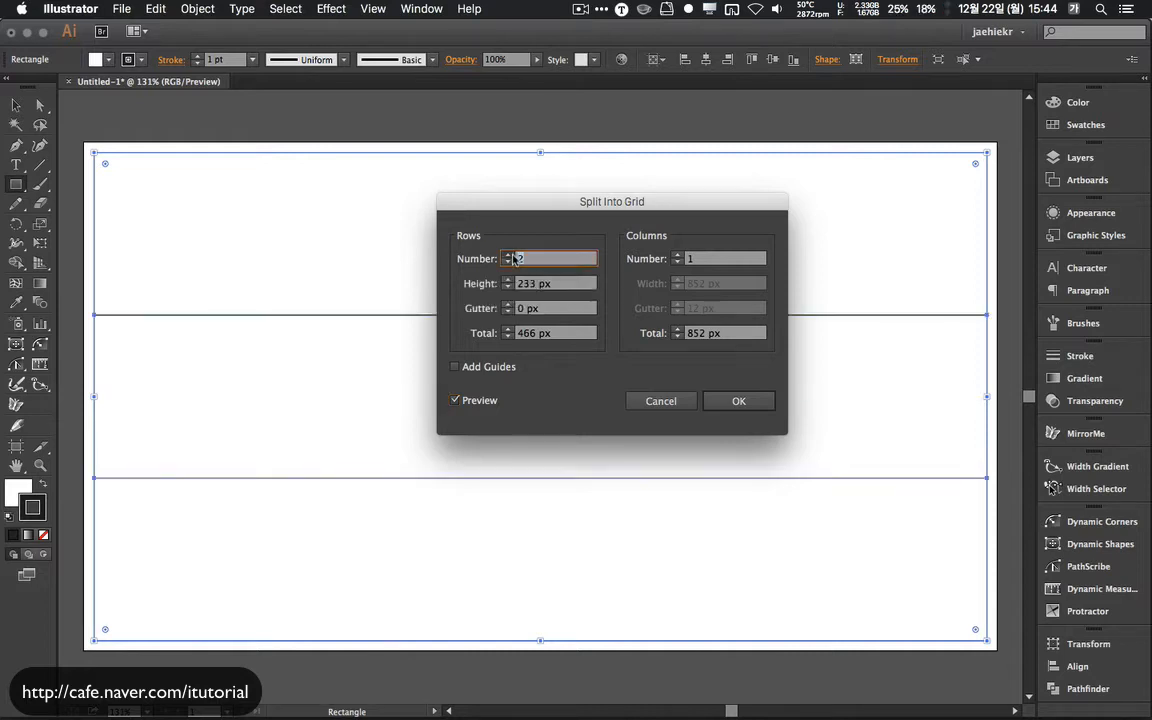
click(511, 256)
click(511, 256)
click(511, 256)
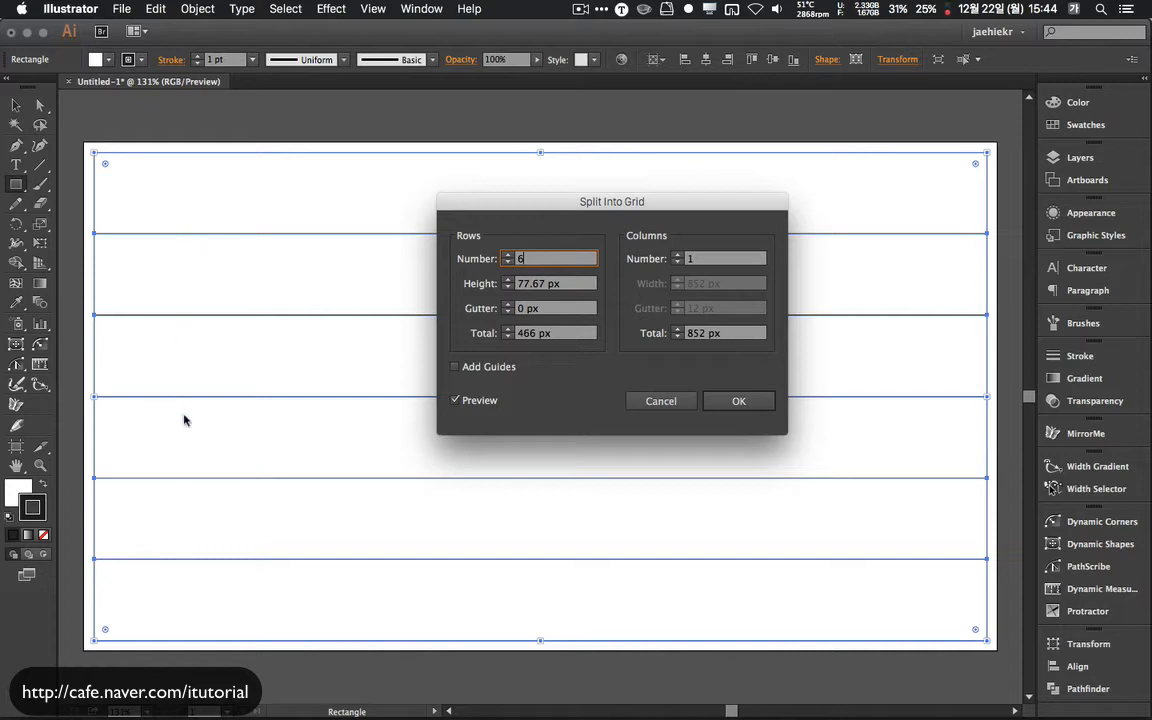
- Set the number of columns in the grid split to 8
click(677, 256)
click(677, 256)
click(677, 256)
click(677, 256)
click(677, 256)
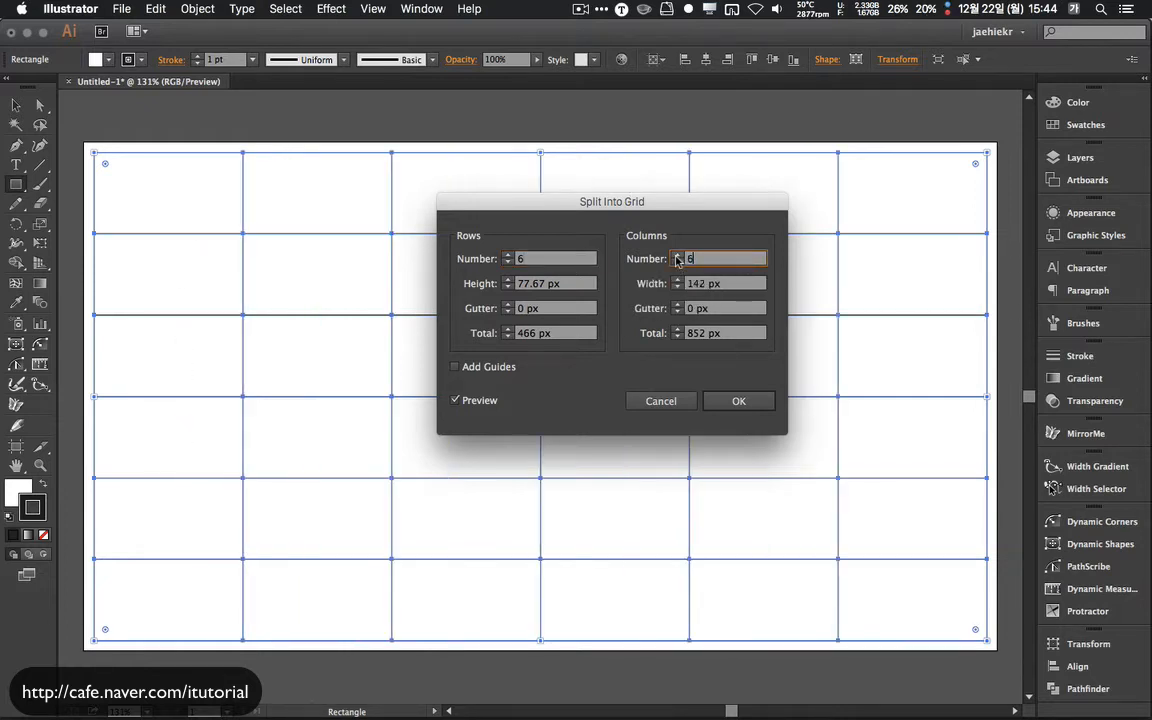
click(677, 256)
click(677, 256)
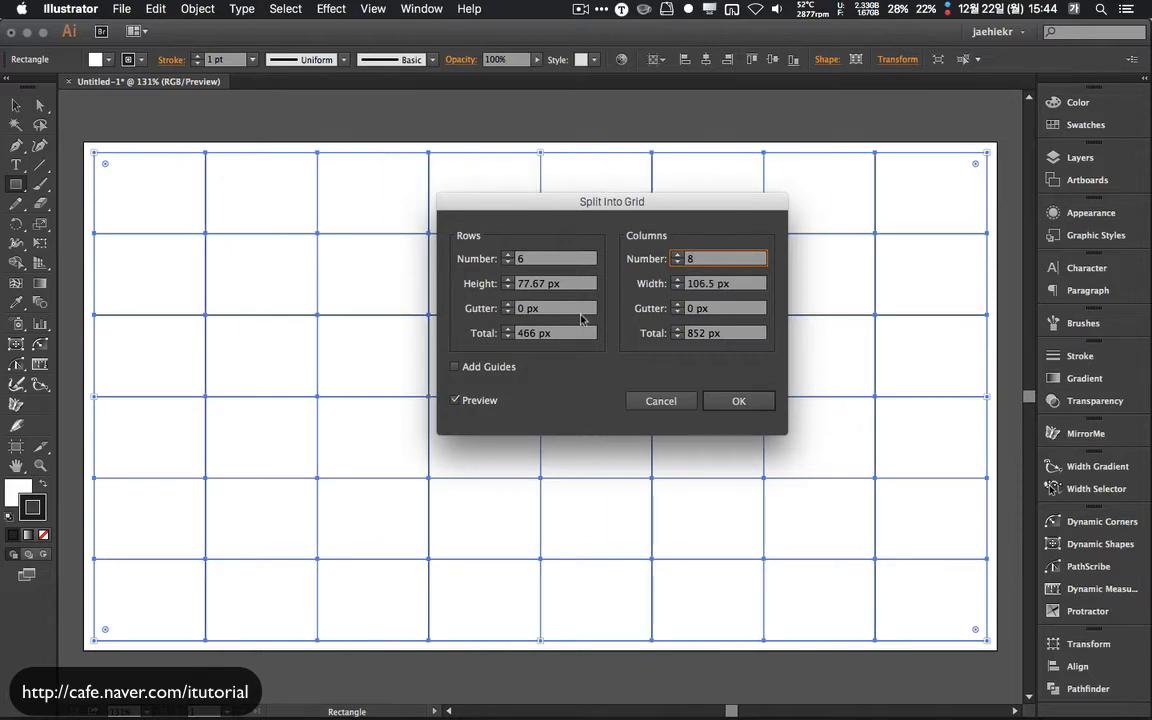
- Set the row and column gutters to 3 px each and apply the grid split
click(507, 306)
click(507, 306)
click(507, 306)
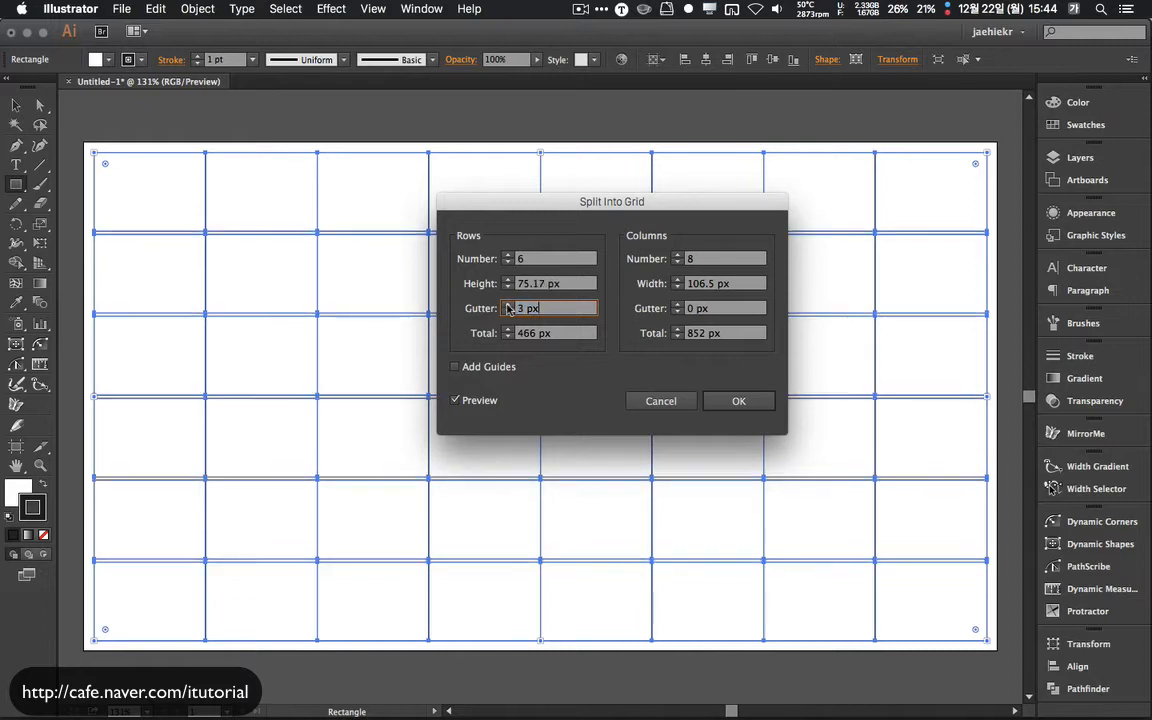
click(677, 305)
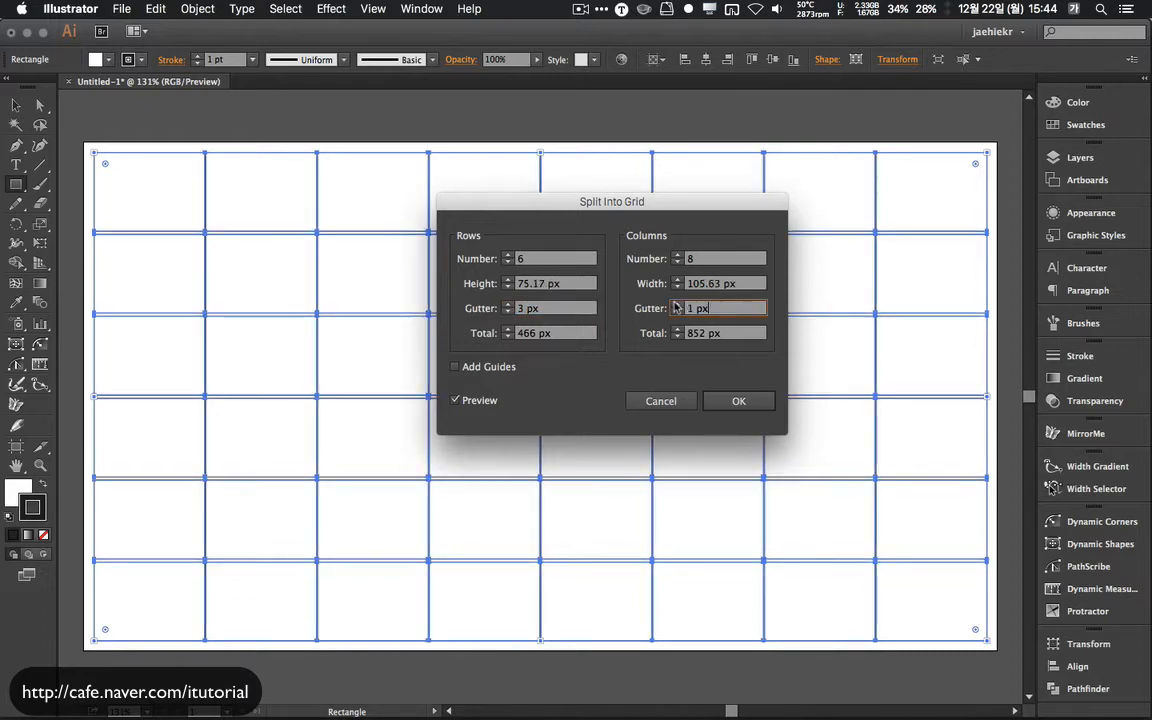
click(677, 305)
click(677, 305)
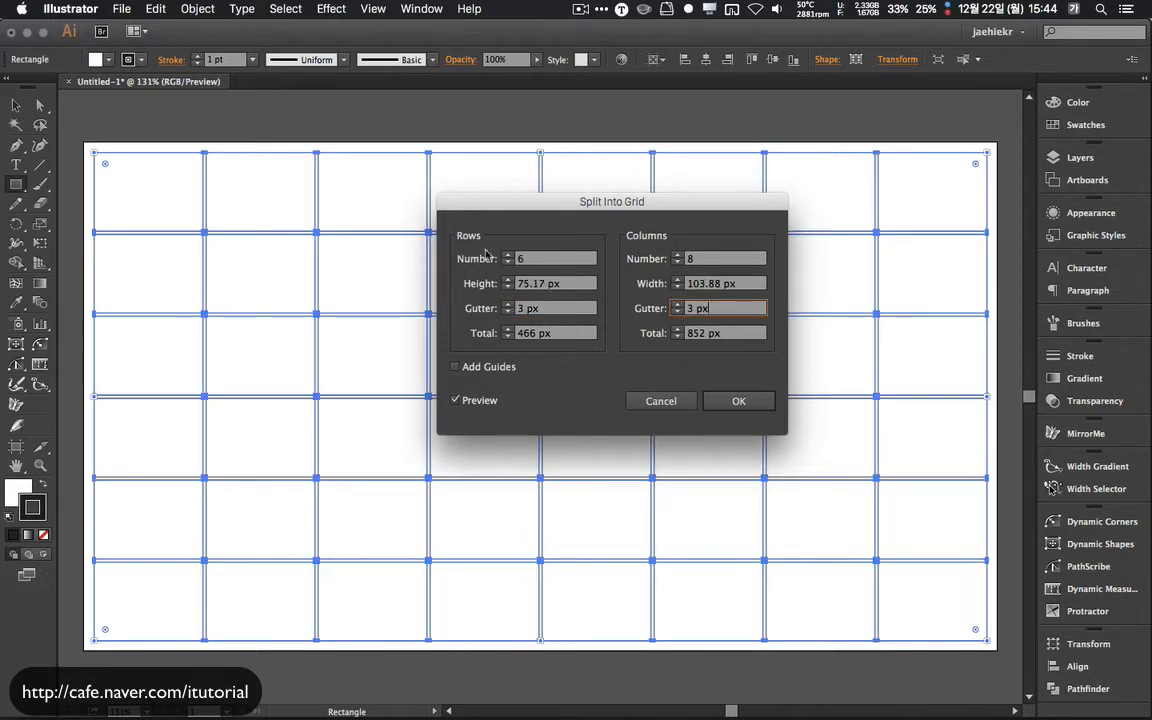
click(738, 401)
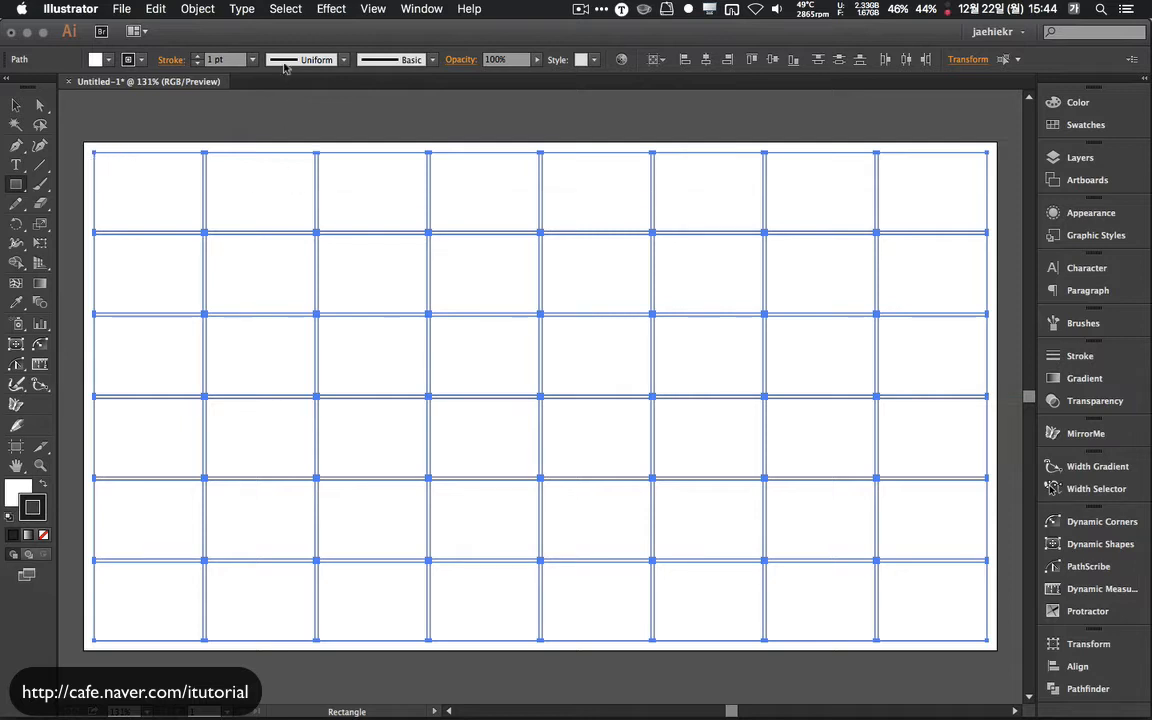
- Apply the Round Corners effect with a 10 px radius and the preview on to all grid rectangles
click(336, 12)
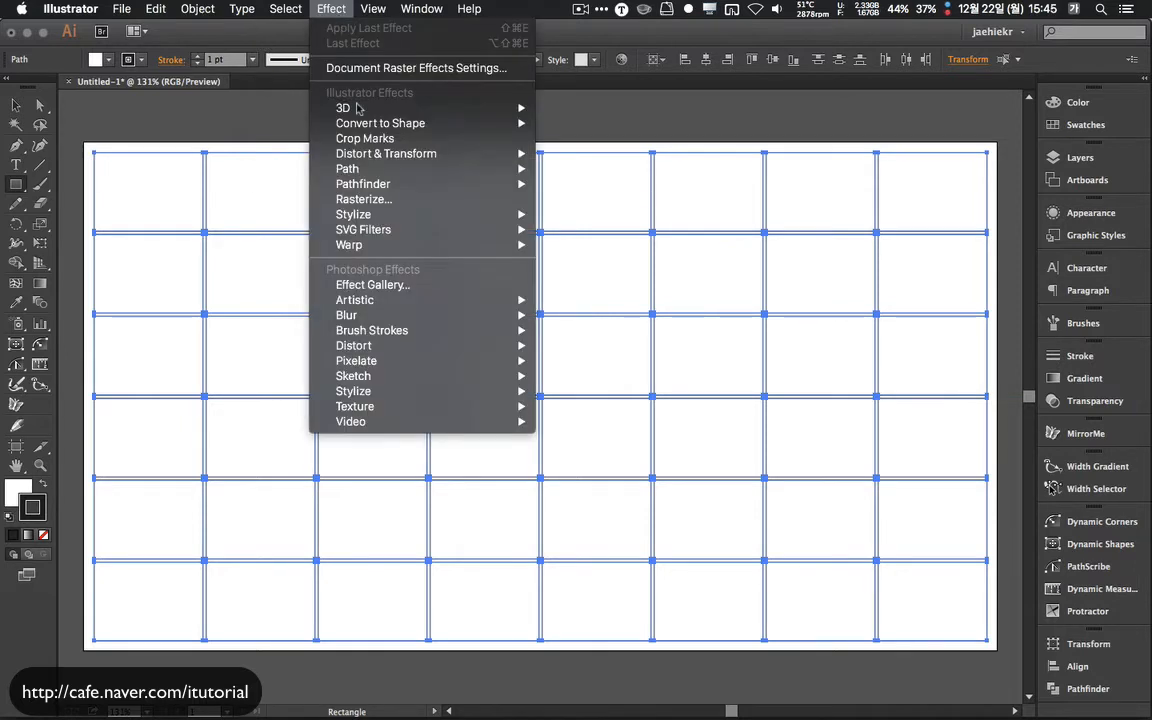
mouse_move(457, 215)
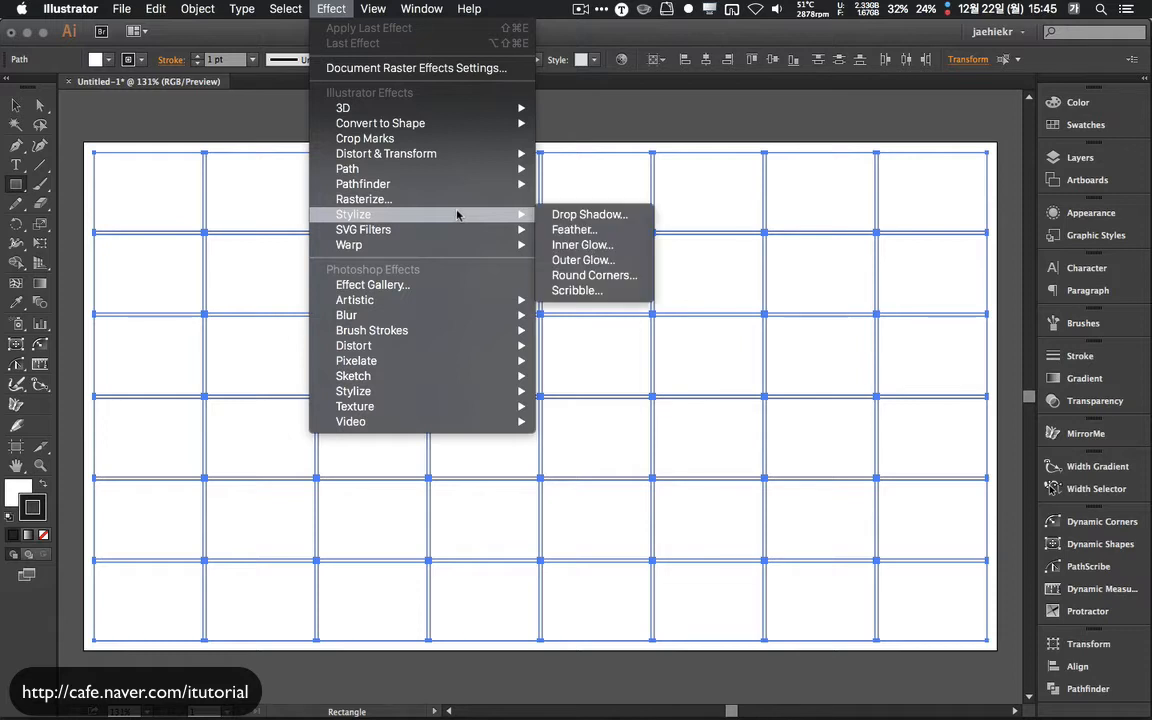
click(585, 276)
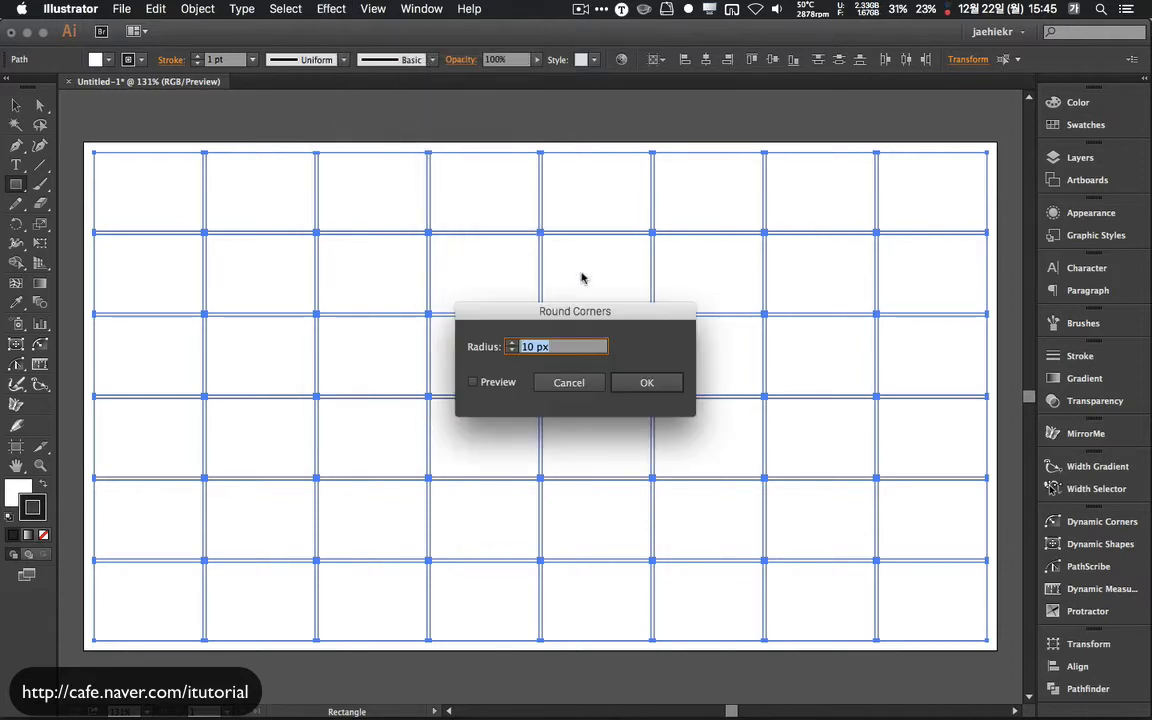
drag(592, 314, 597, 265)
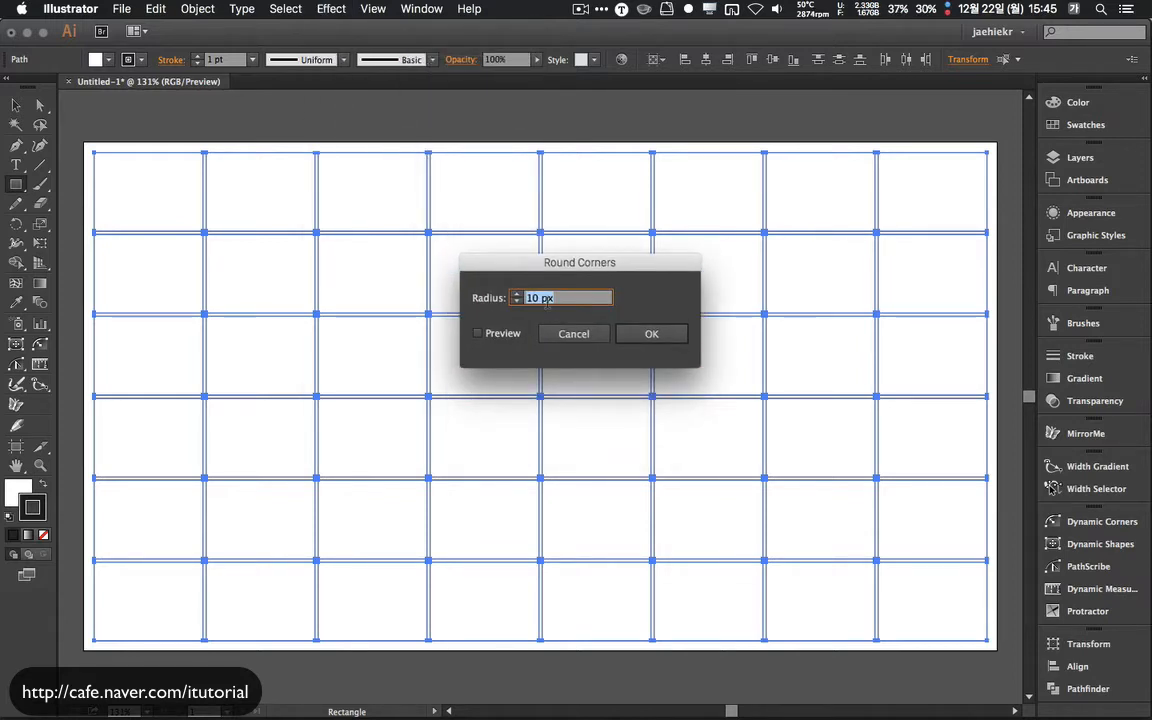
click(478, 333)
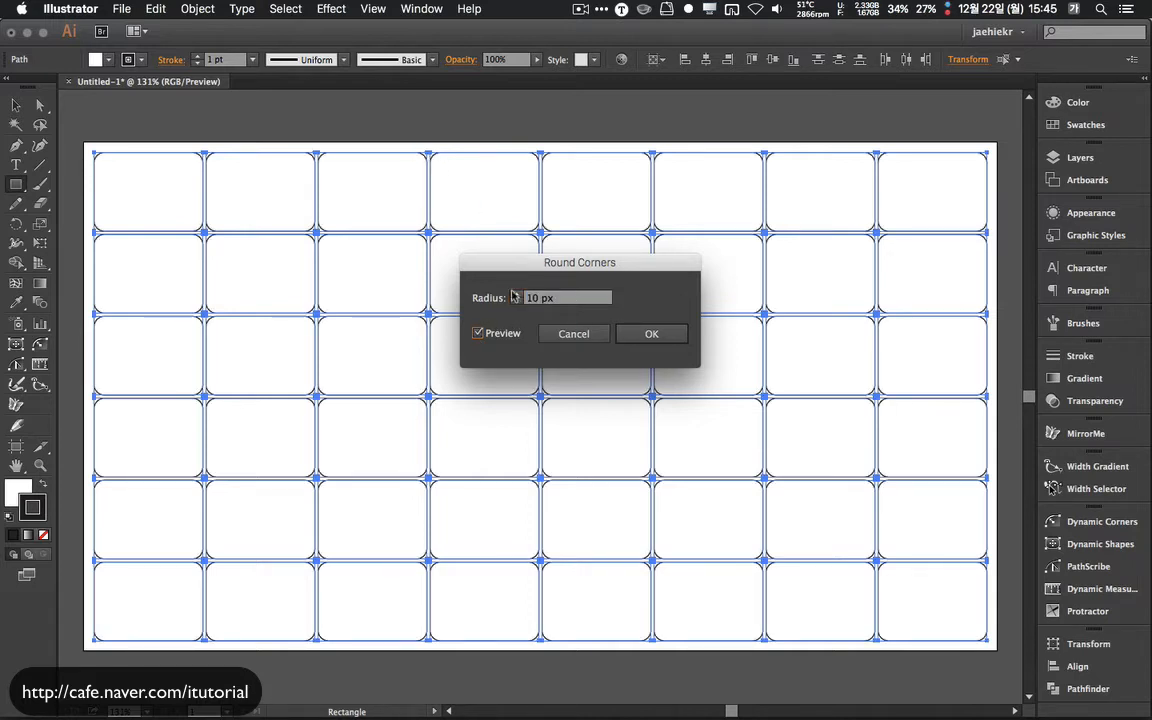
click(517, 301)
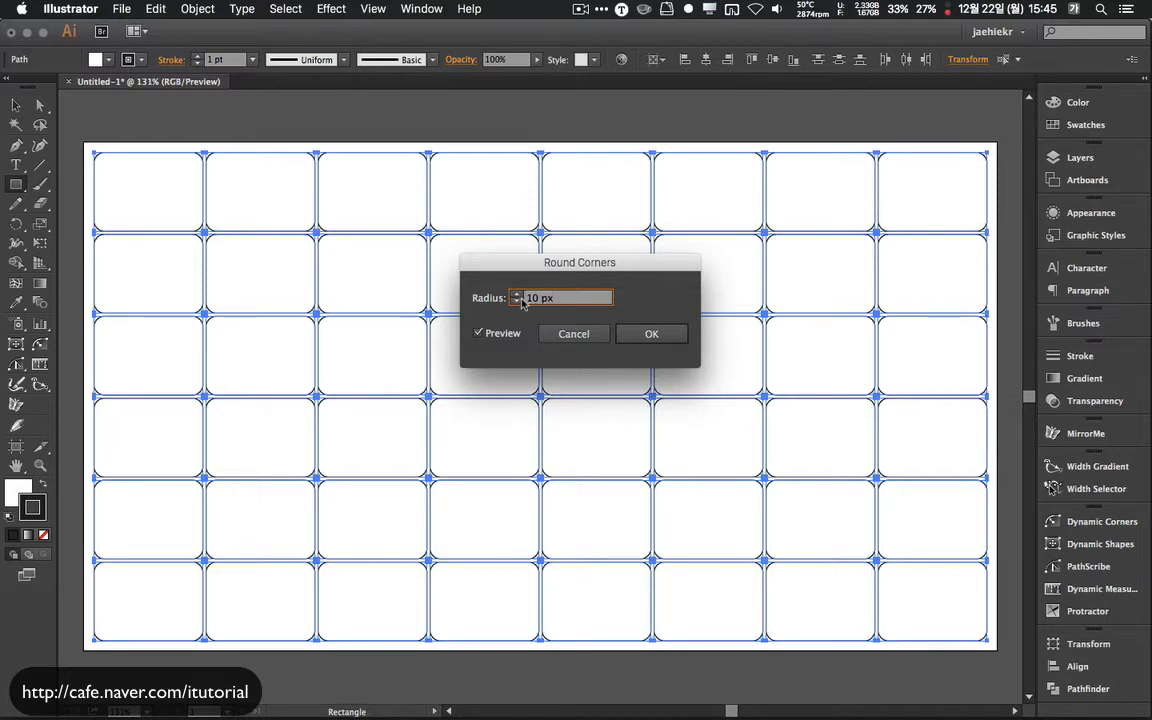
click(517, 294)
click(647, 334)
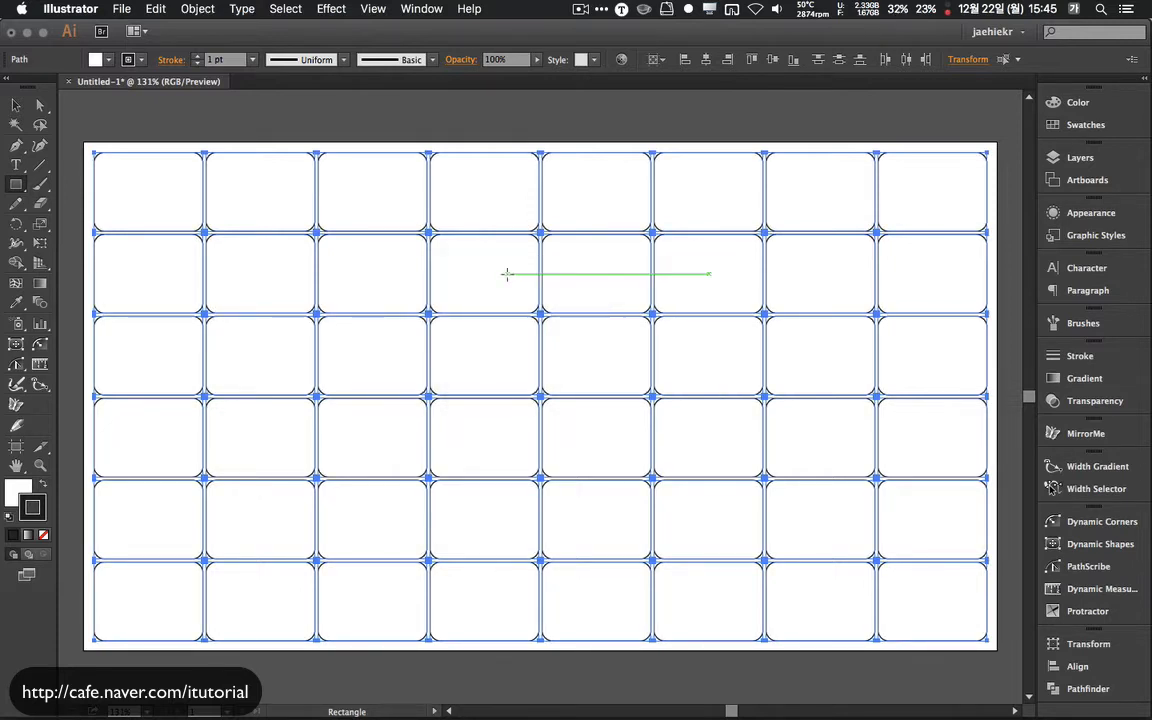
- Examine the grid's underlying paths in Outline mode and return to Preview mode
click(373, 9)
click(372, 23)
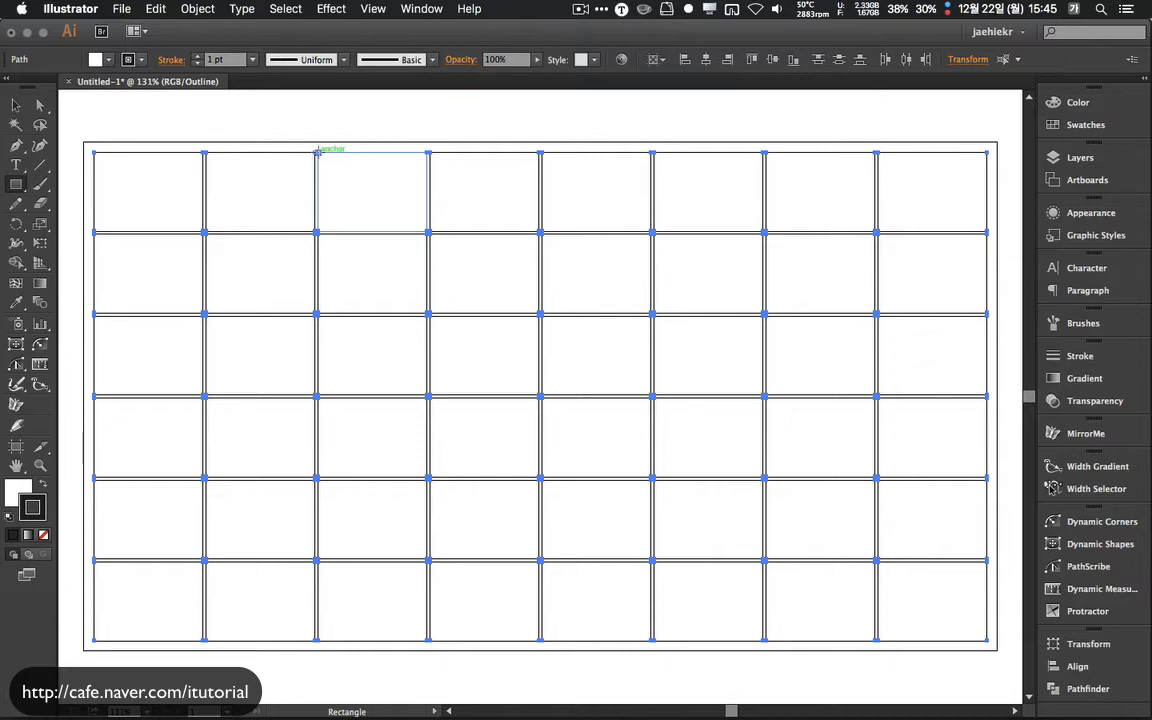
click(372, 9)
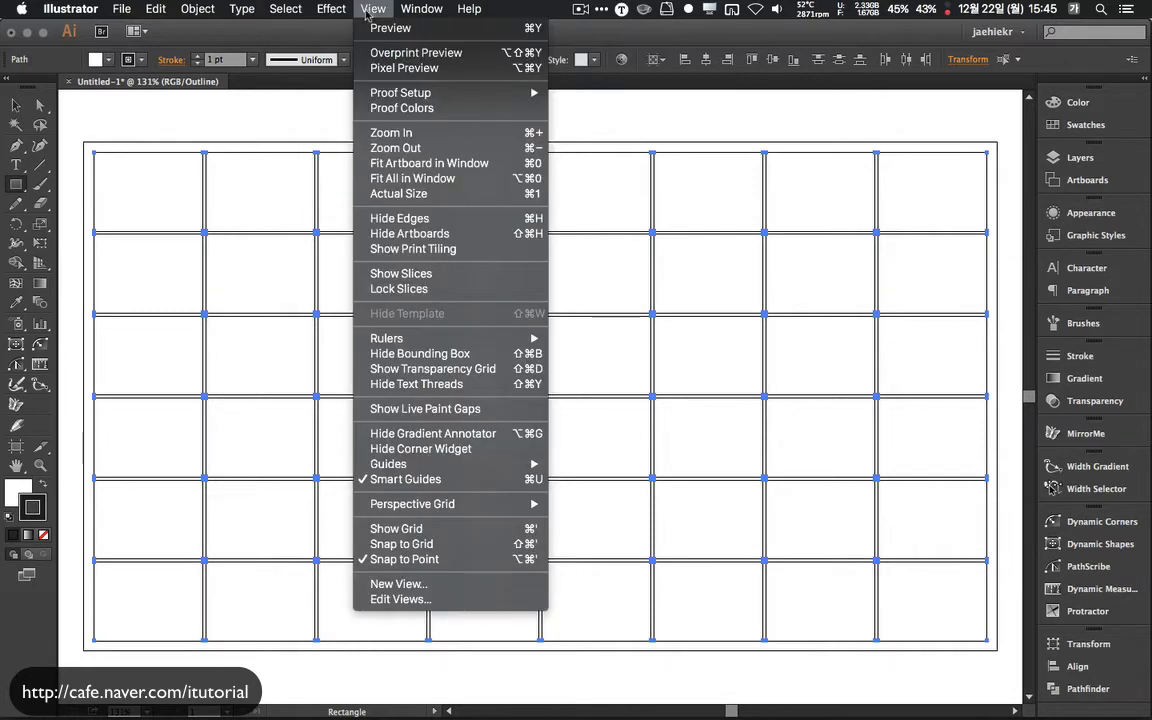
click(372, 27)
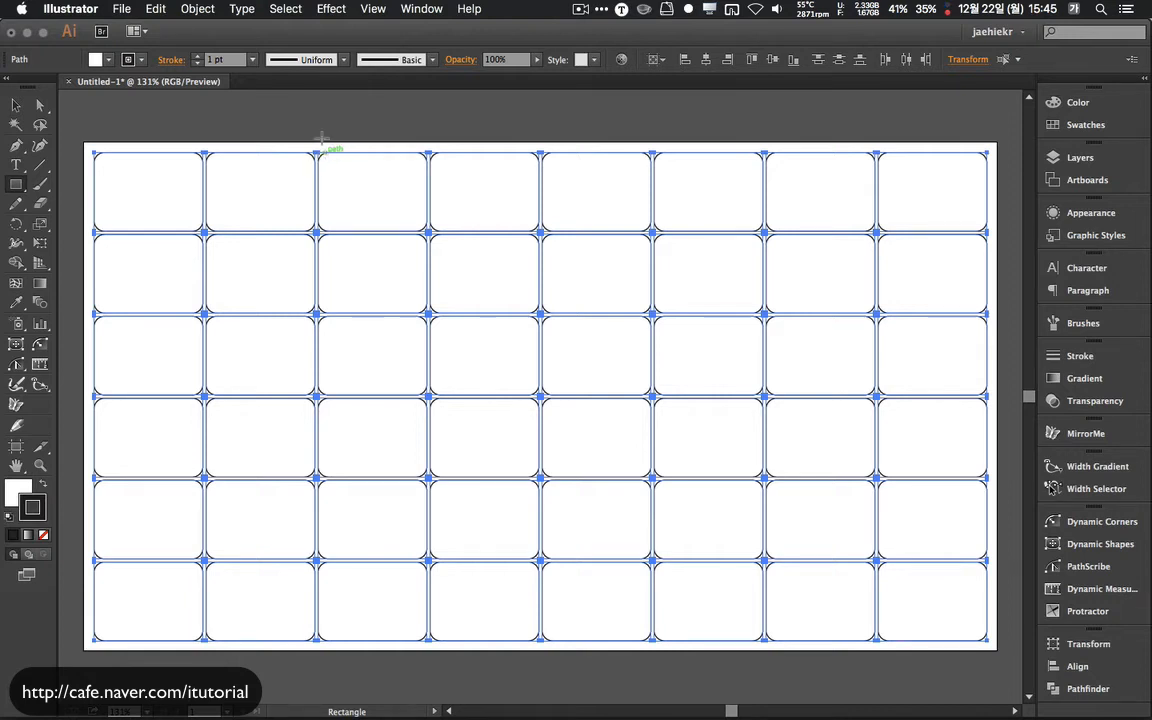
- Expand the appearance of the rounded rectangles and check their paths in Outline mode before returning to Preview mode
click(200, 9)
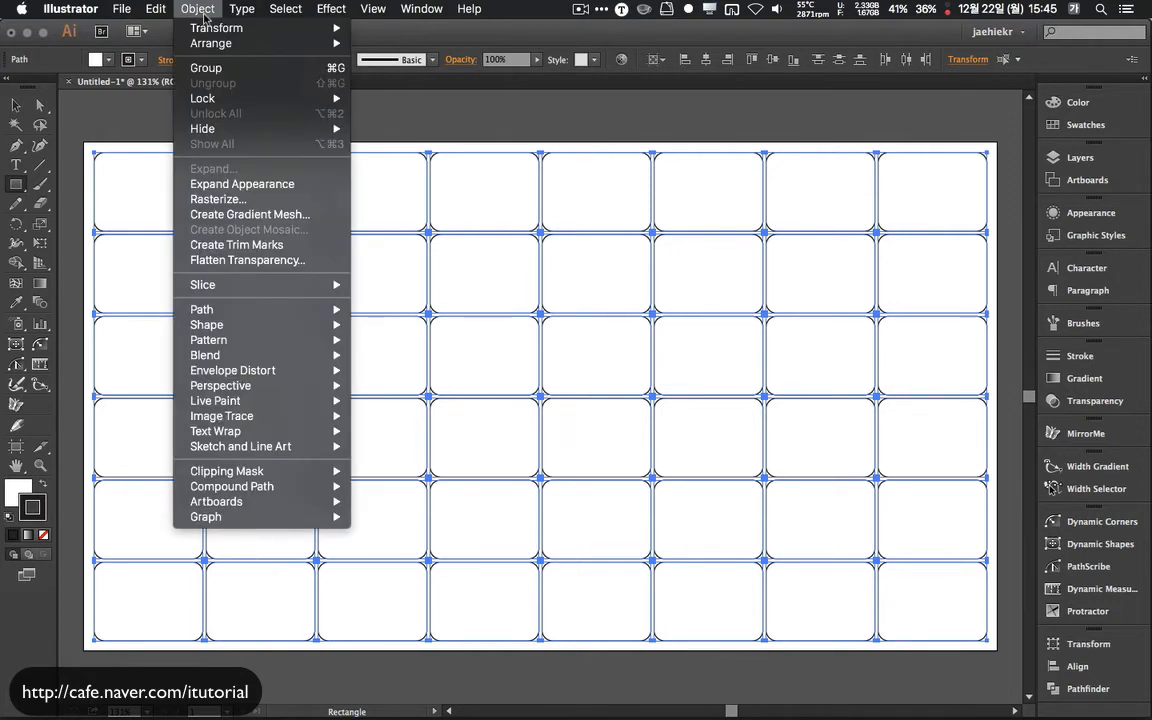
click(243, 184)
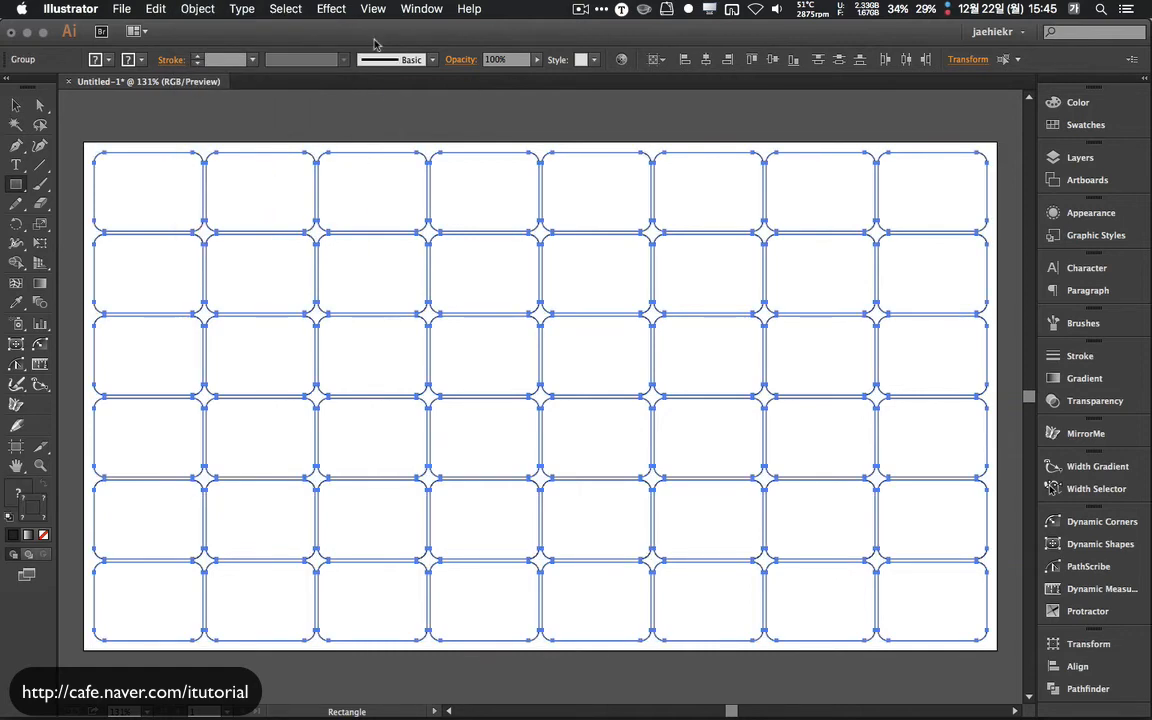
click(333, 10)
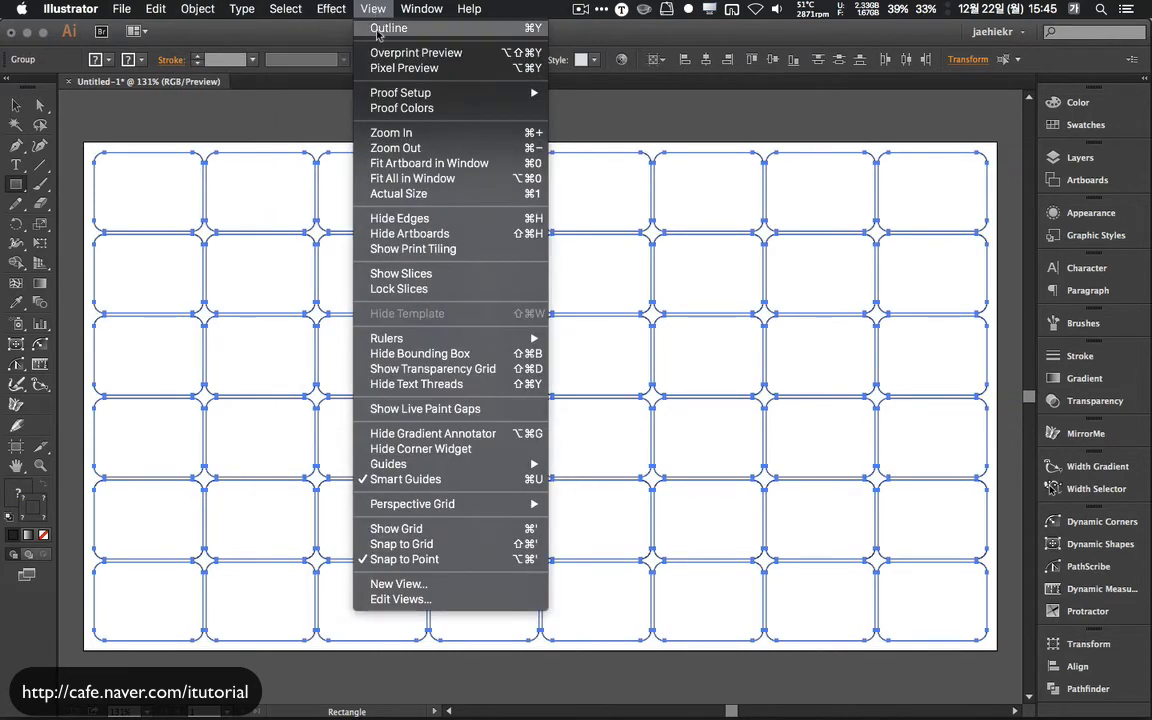
click(378, 28)
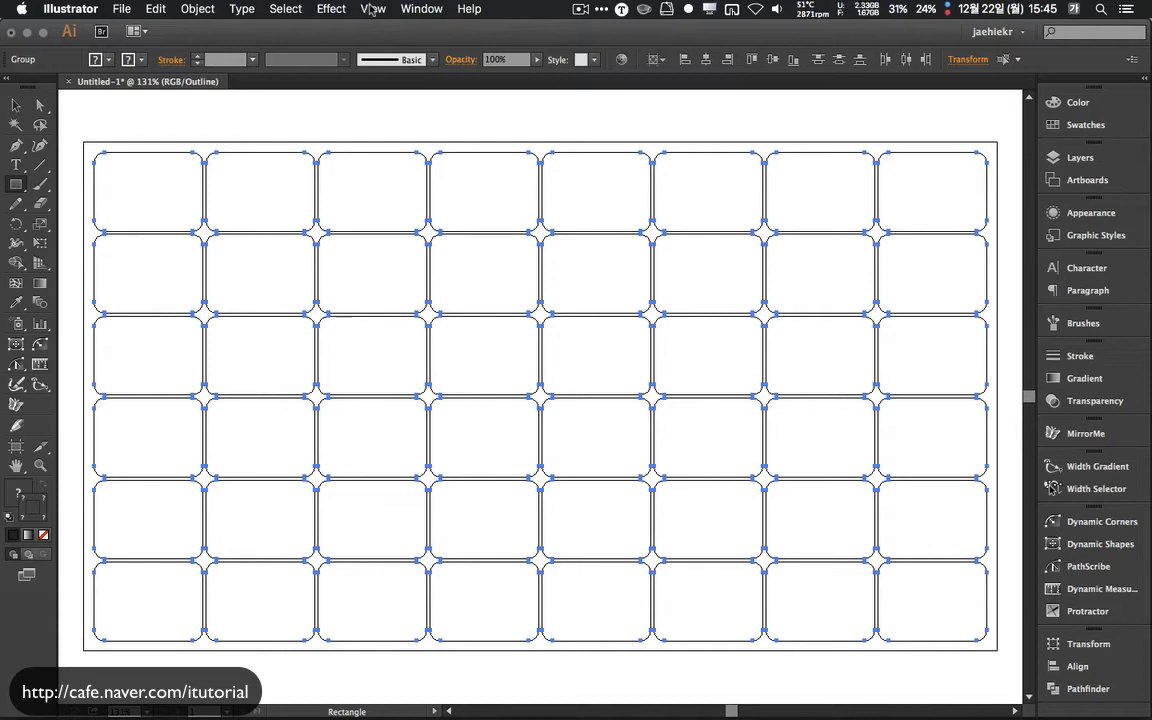
click(373, 9)
click(378, 26)
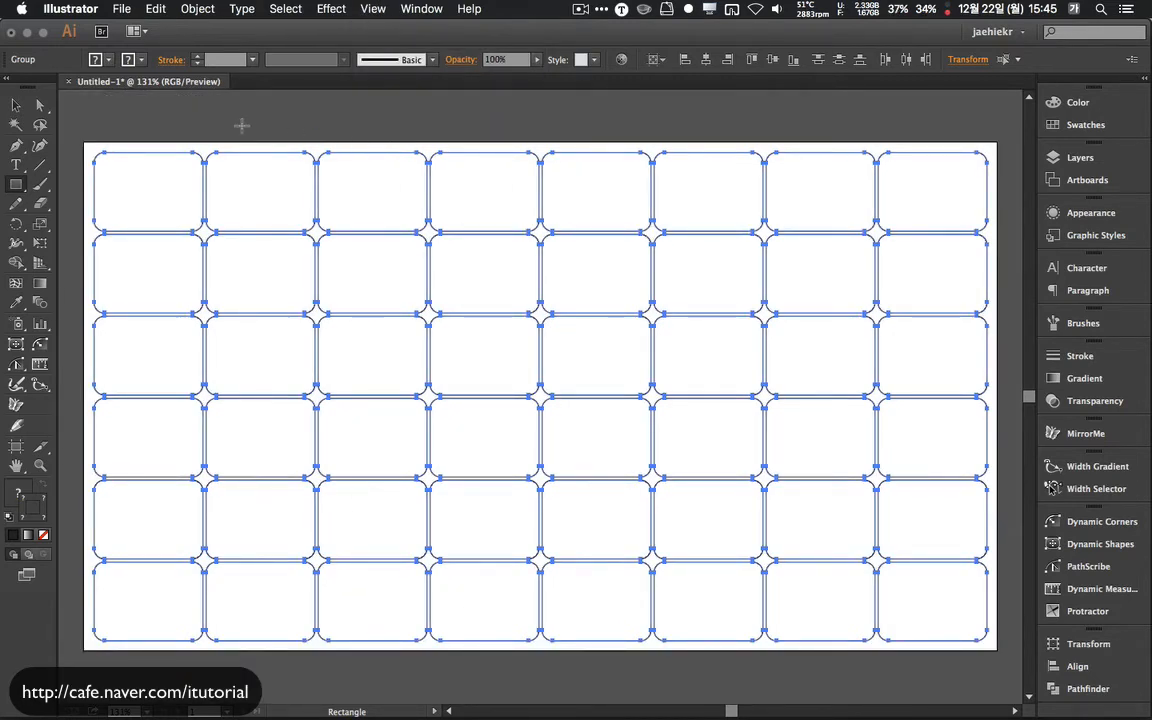
- Select all the rounded rectangles, fill them with black, remove their stroke and deselect them
click(18, 107)
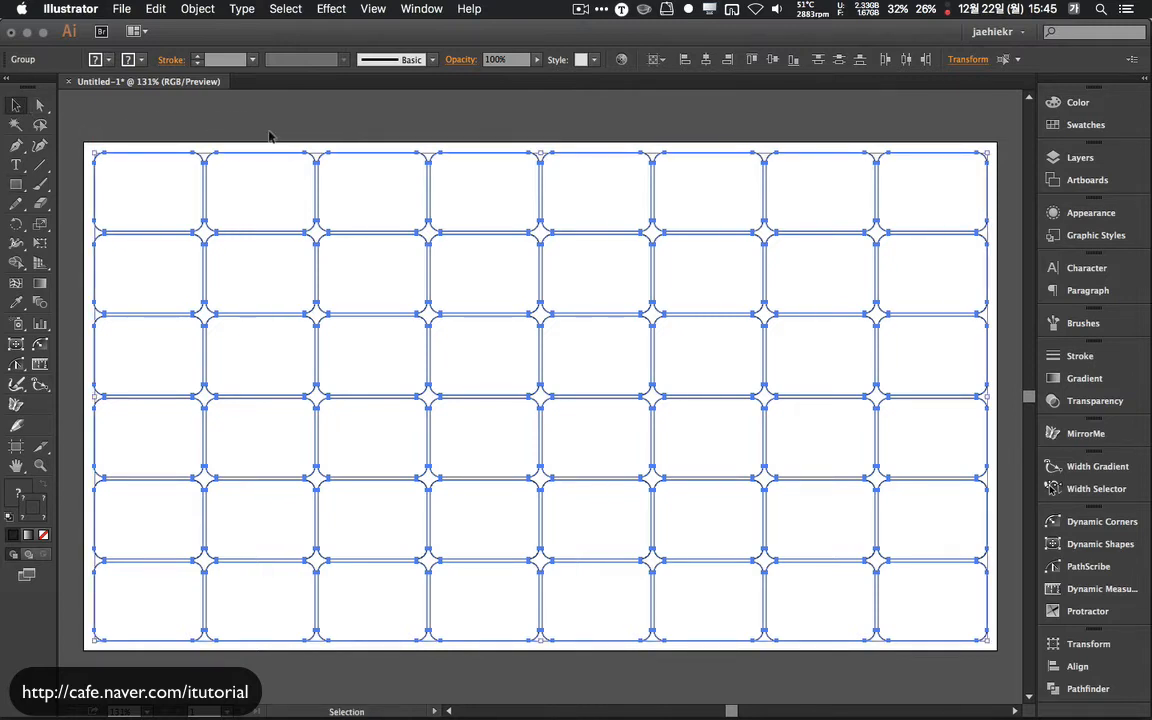
click(323, 133)
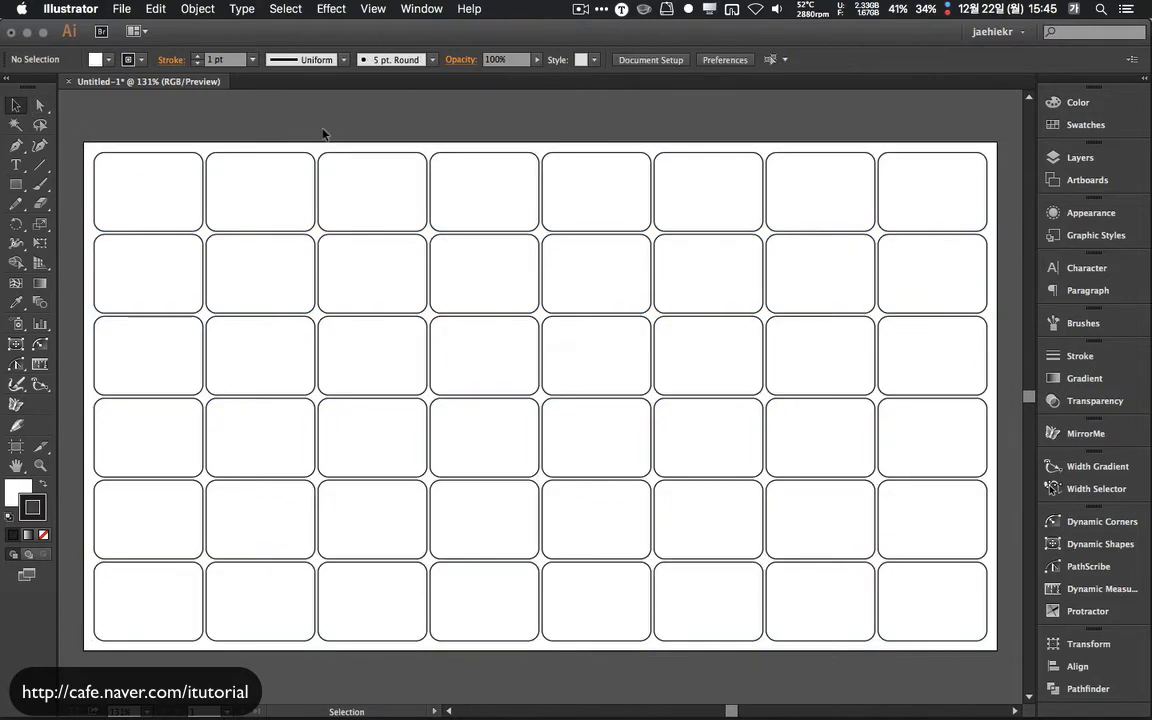
drag(163, 110, 946, 671)
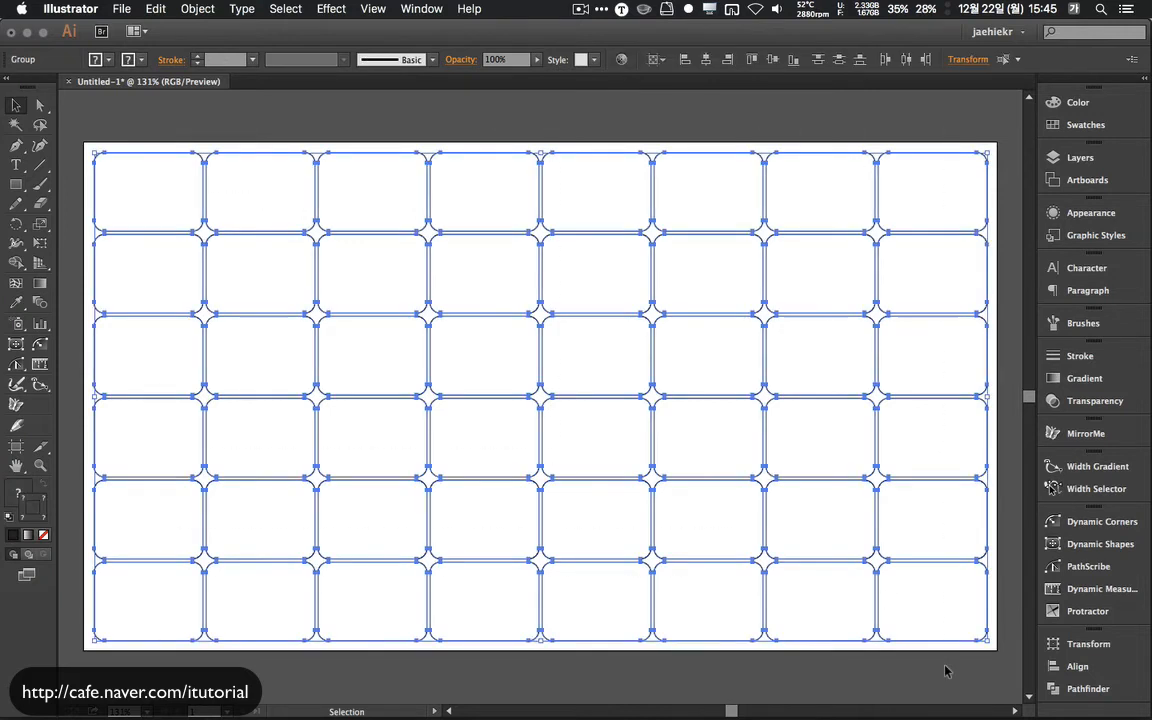
click(36, 498)
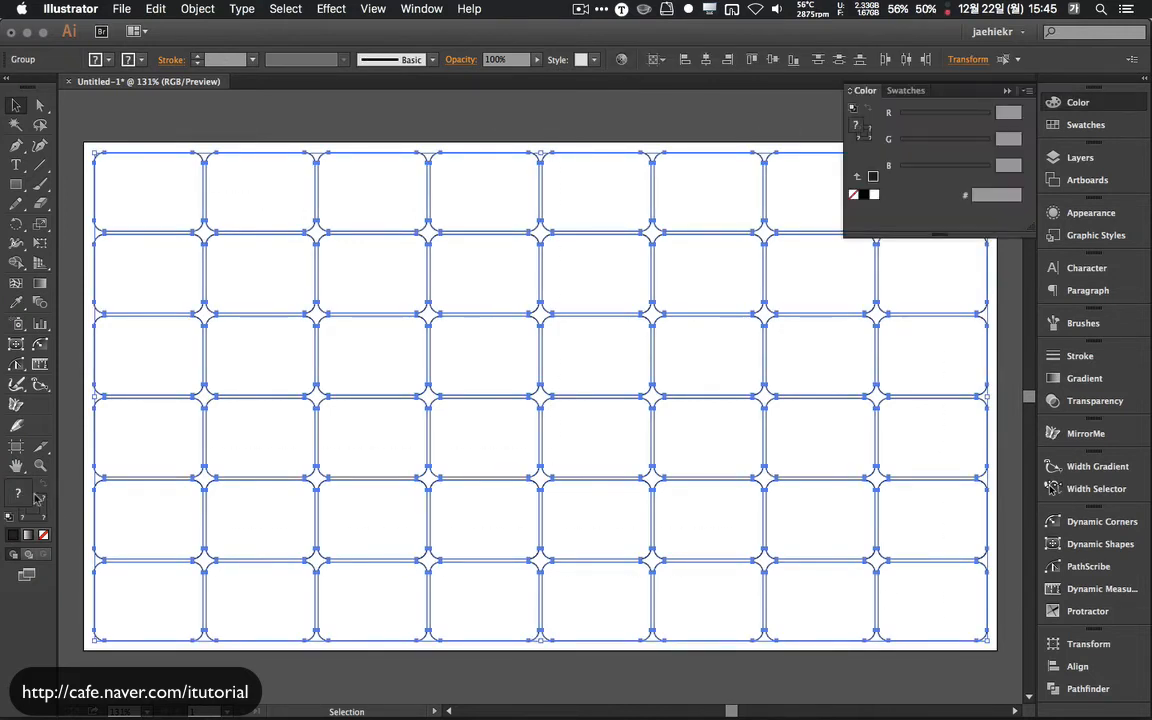
click(863, 194)
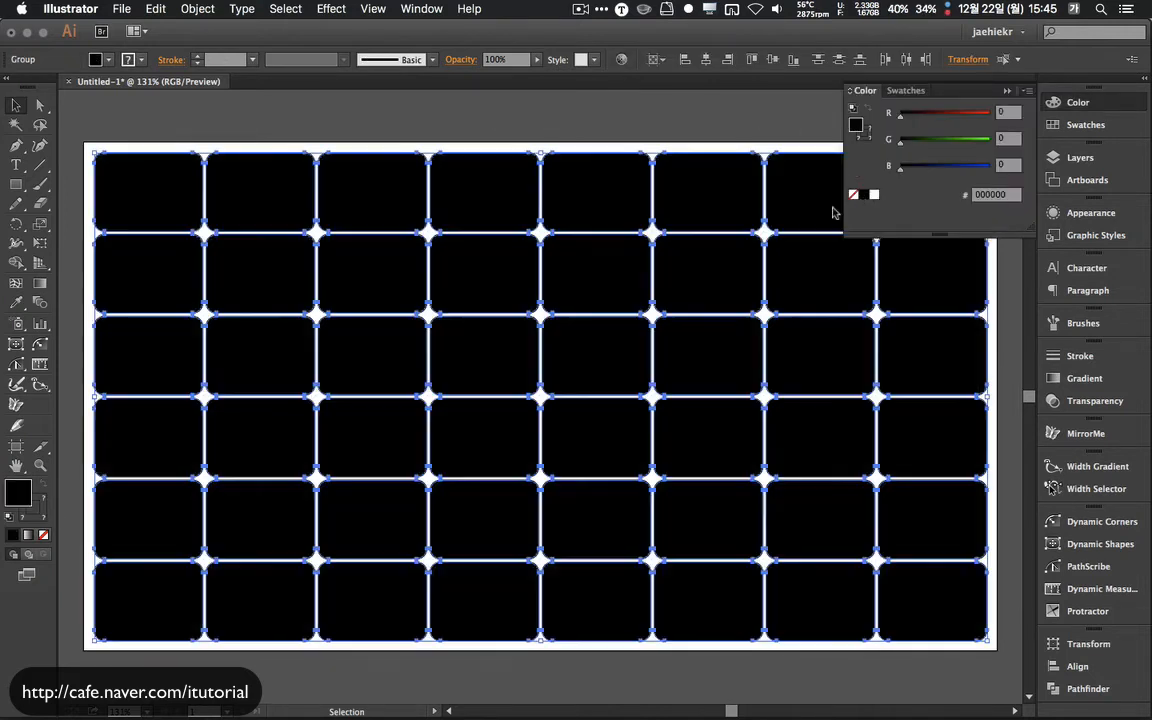
click(43, 513)
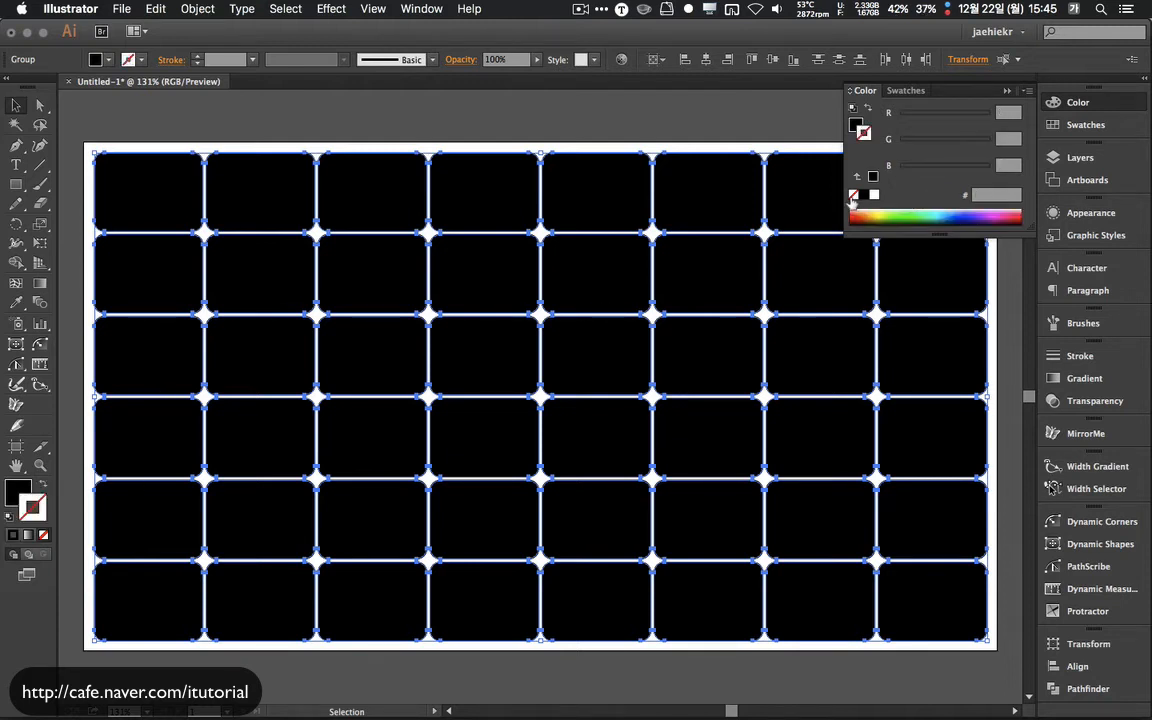
click(527, 108)
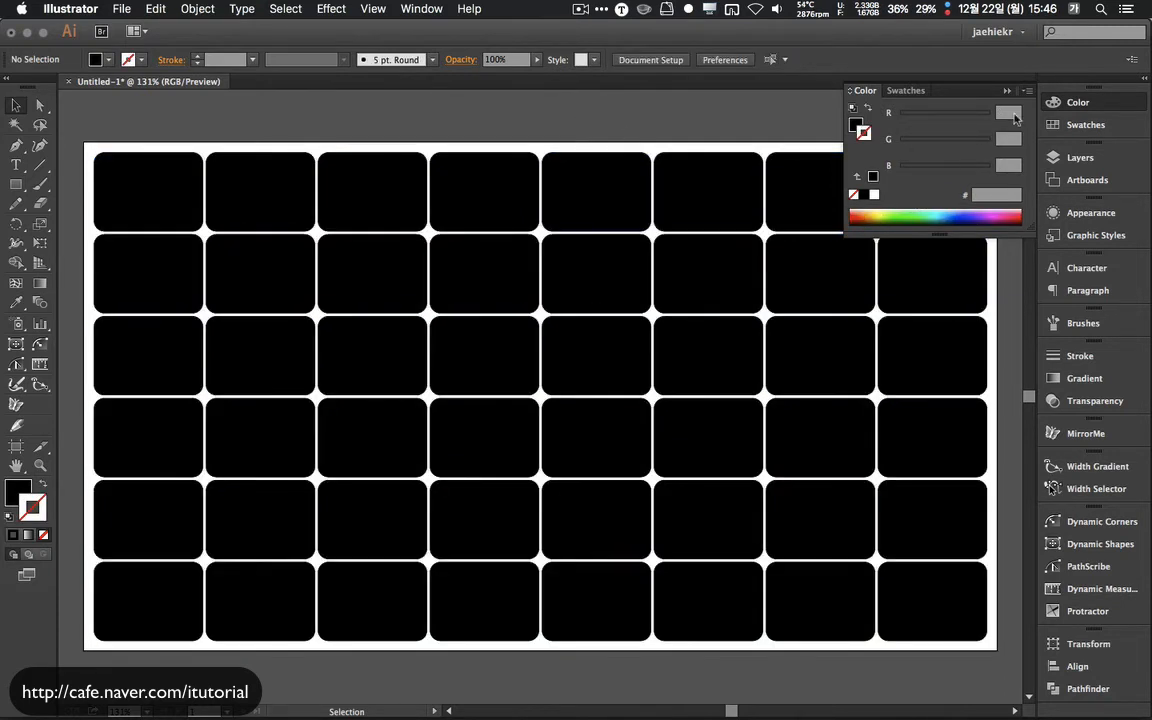
click(336, 110)
- Examine individual rectangles in the grid's top row and the contents of Layer 1
click(121, 8)
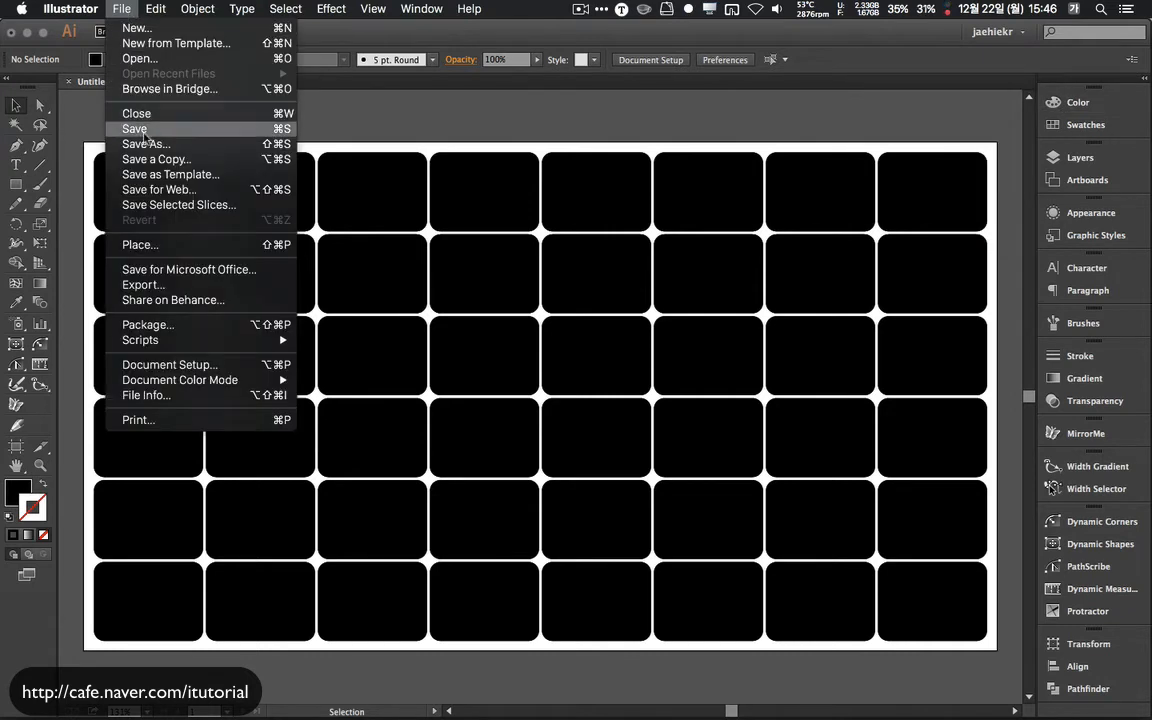
click(312, 115)
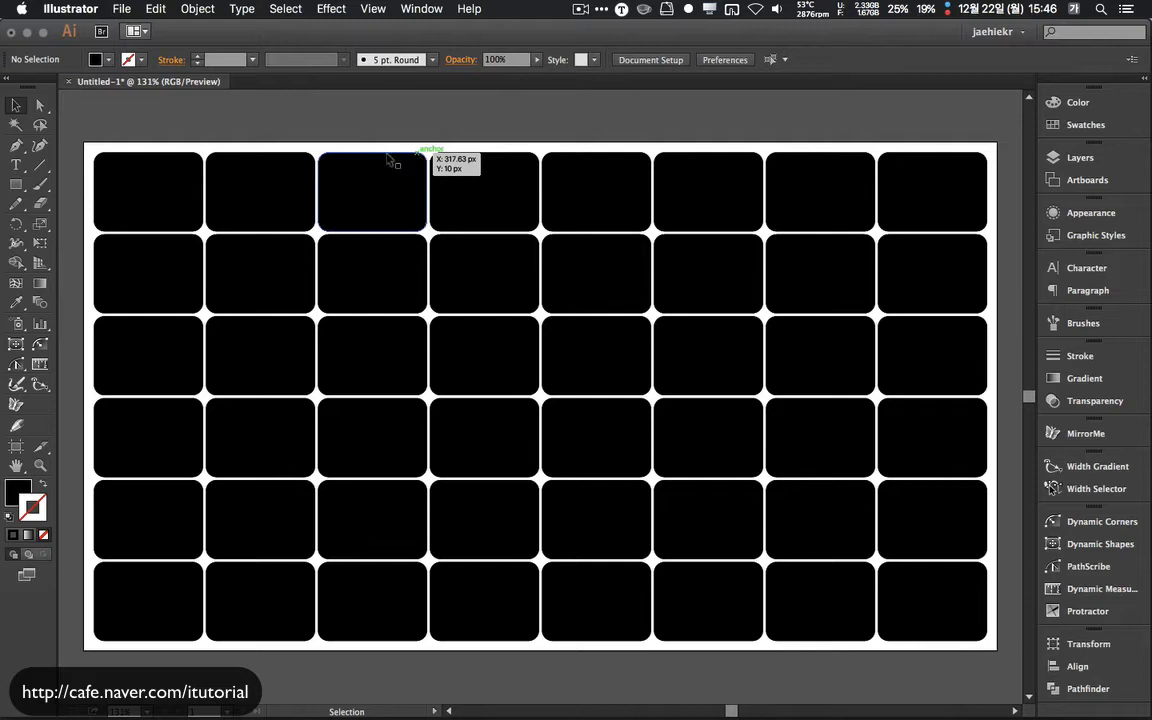
click(236, 200)
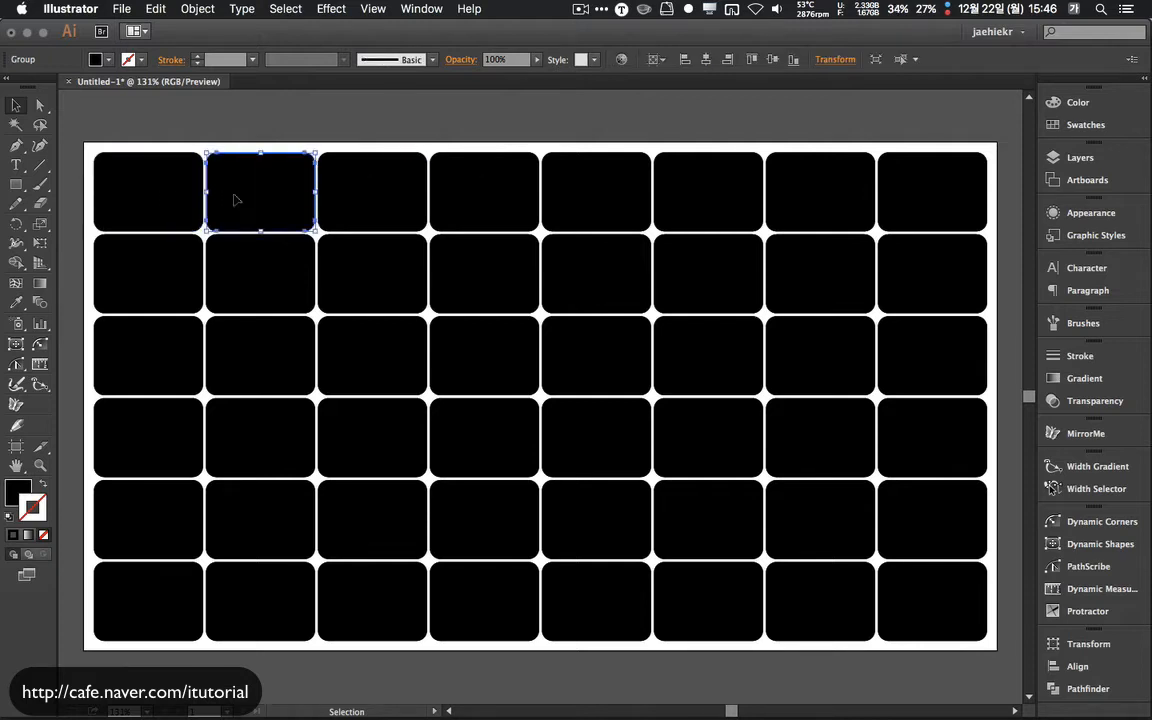
click(350, 193)
click(465, 187)
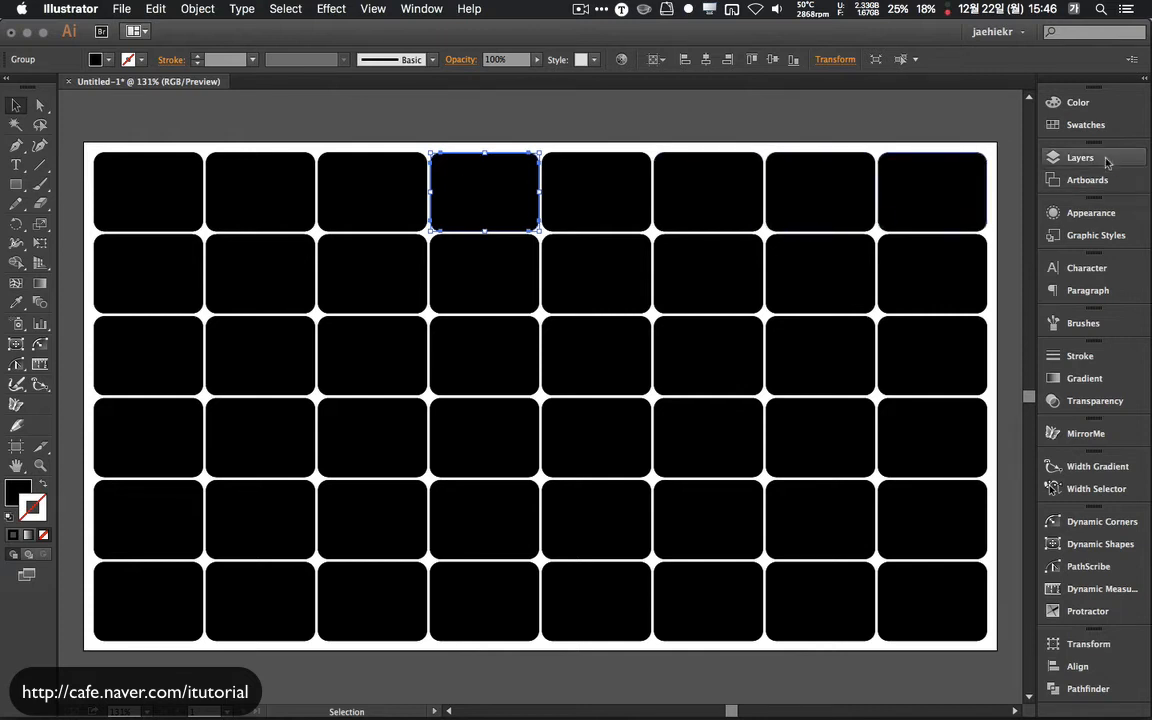
click(1072, 157)
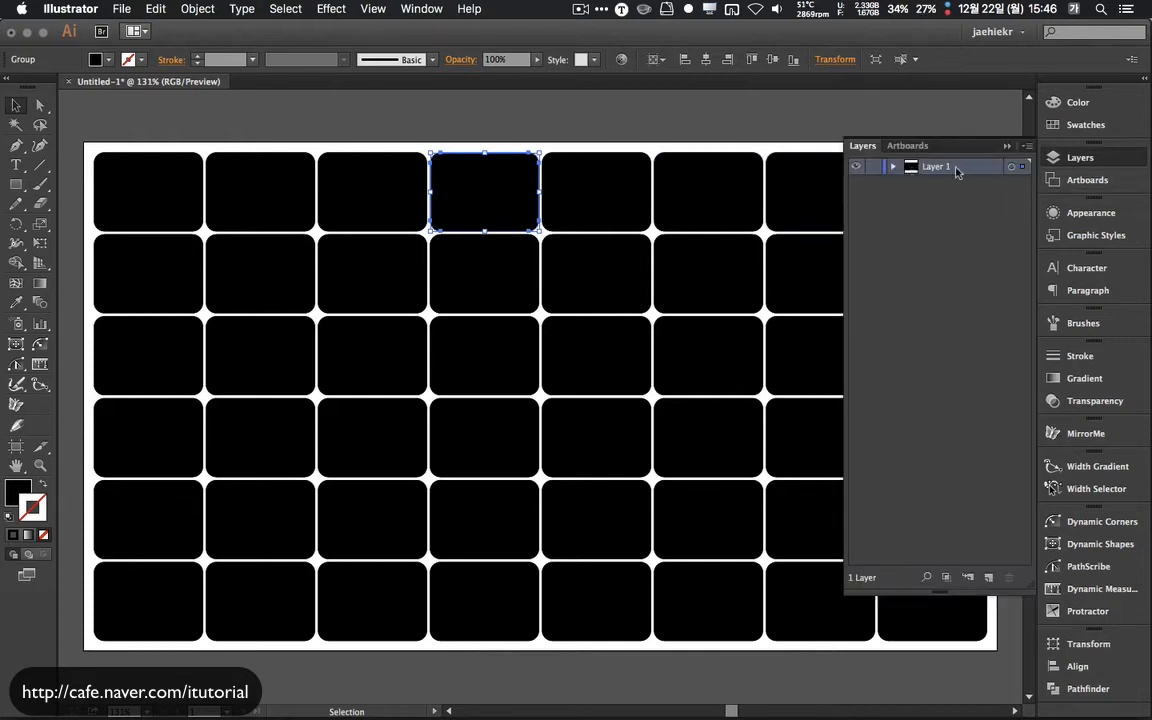
click(893, 168)
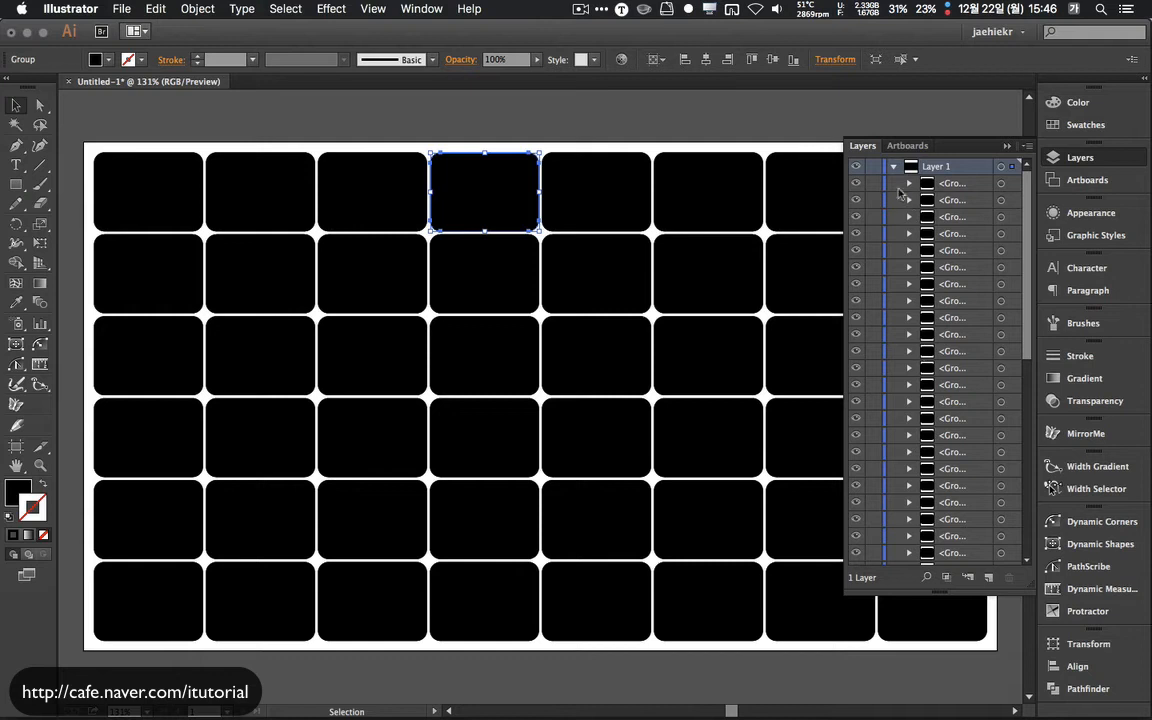
click(894, 168)
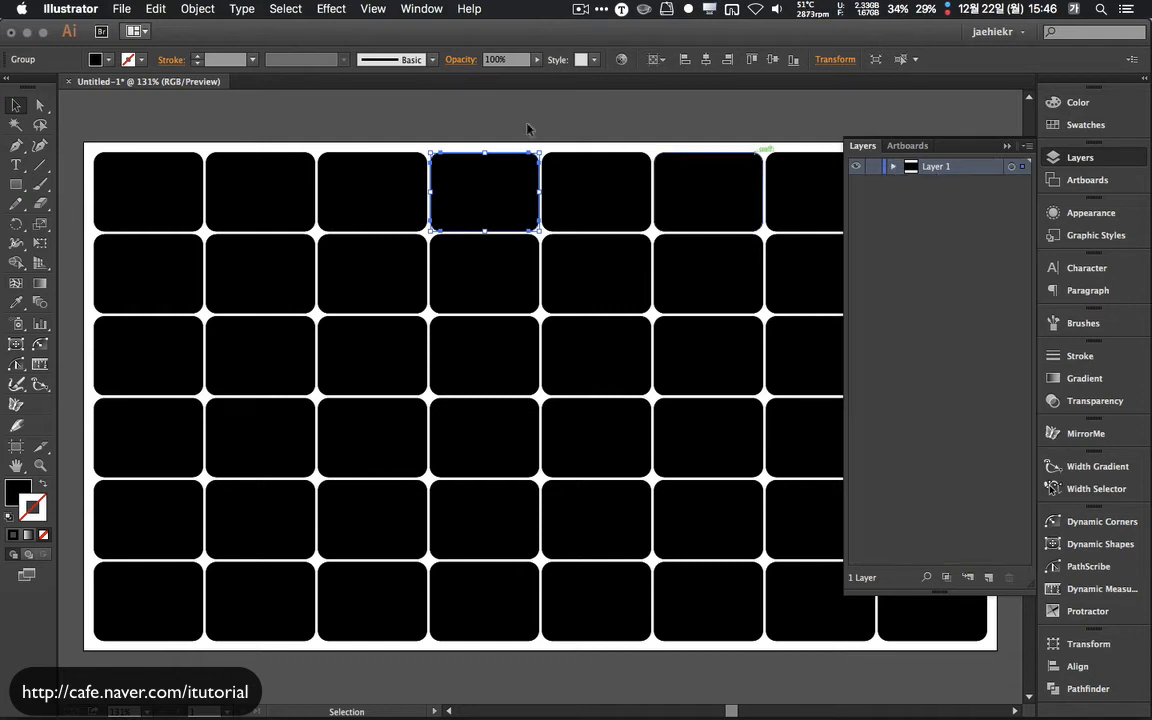
- Export the deselected grid to the Desktop as Untitled-1.psd in RGB at Screen (72 ppi), with Write Layers and Maximum Editability on
click(256, 106)
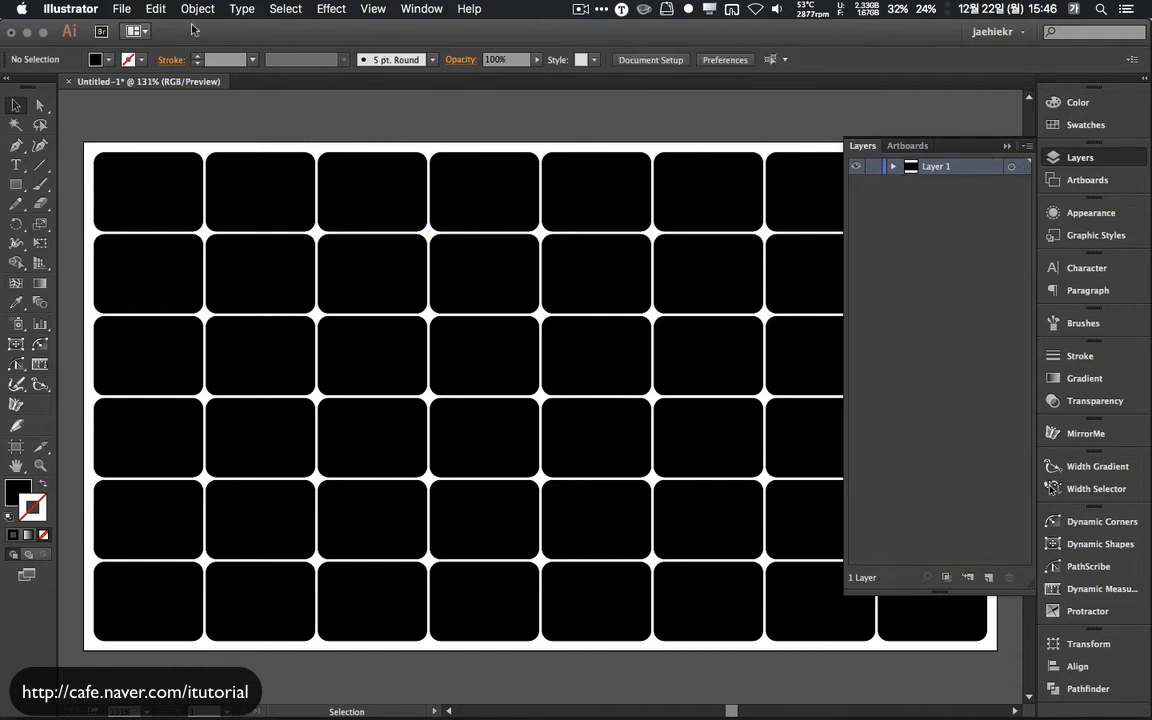
click(122, 9)
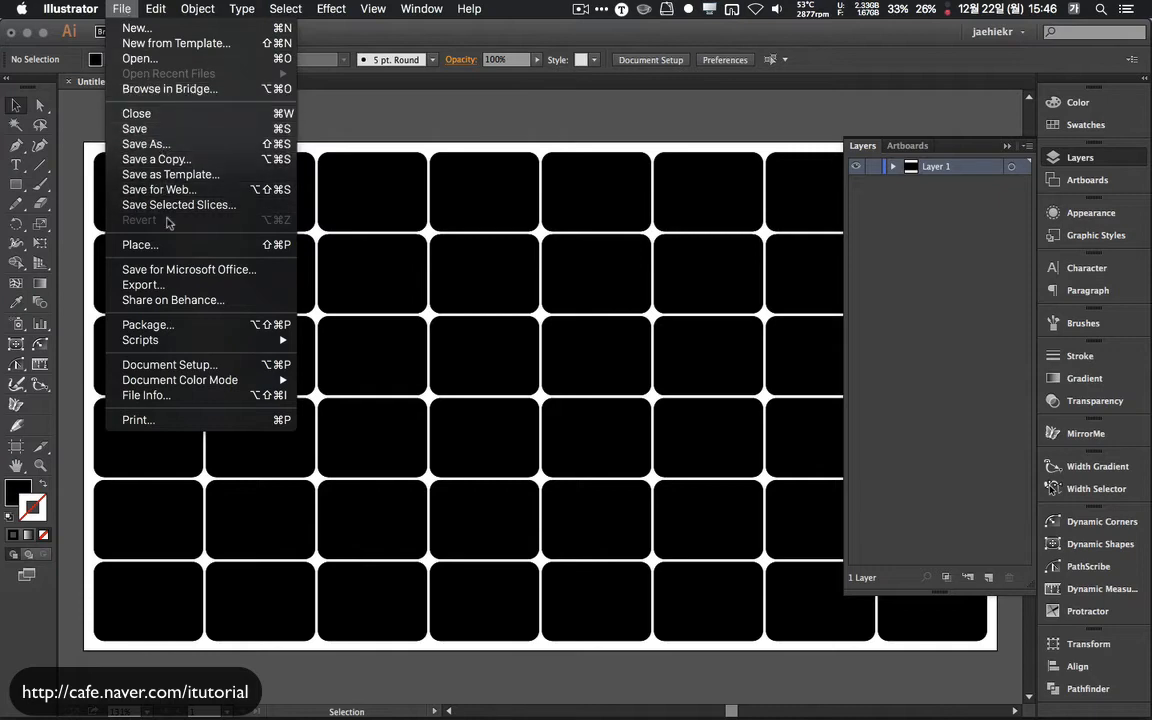
click(179, 286)
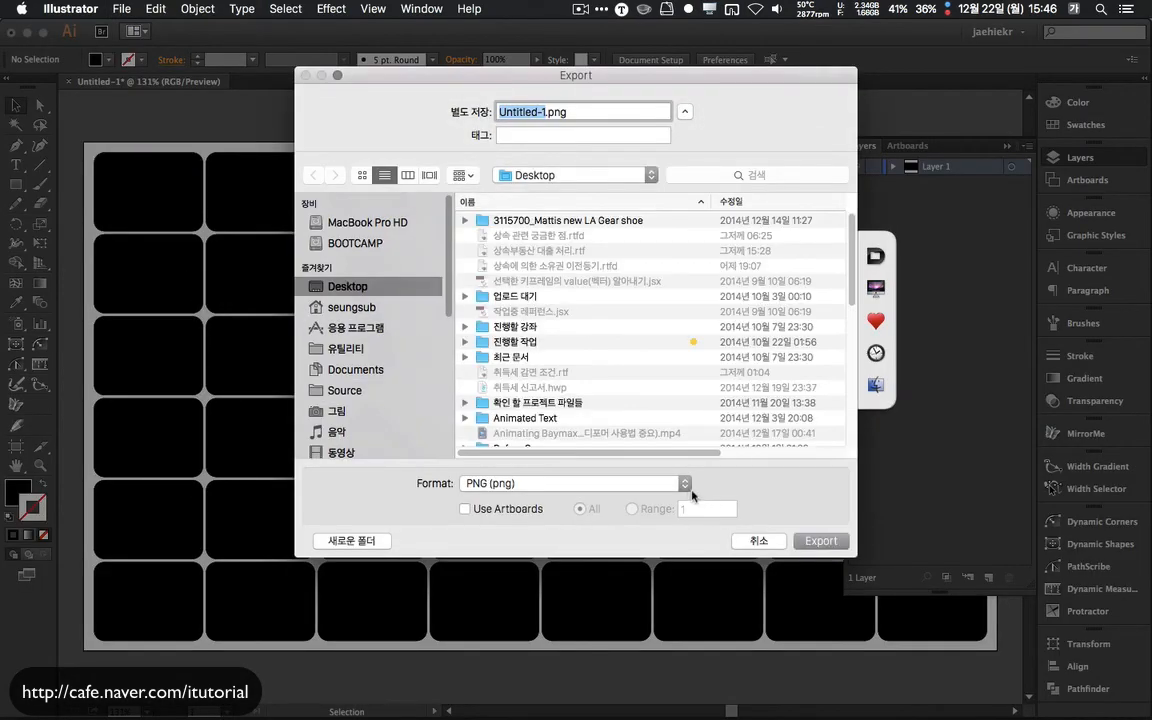
click(689, 486)
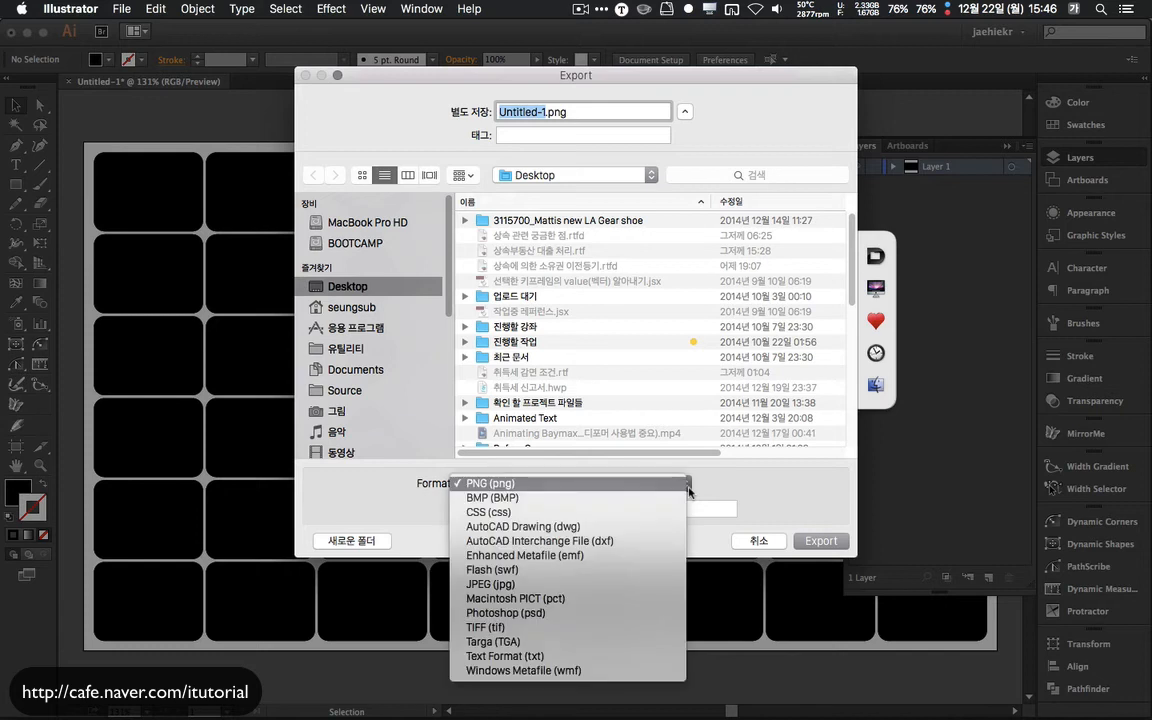
click(597, 614)
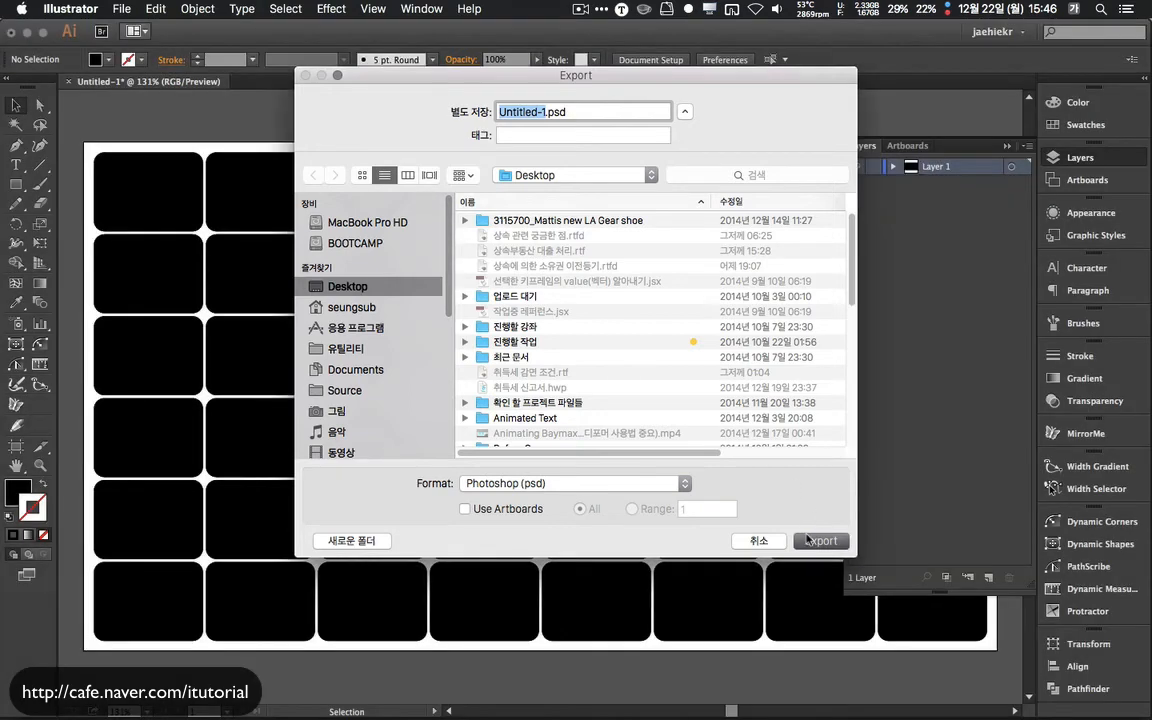
click(808, 540)
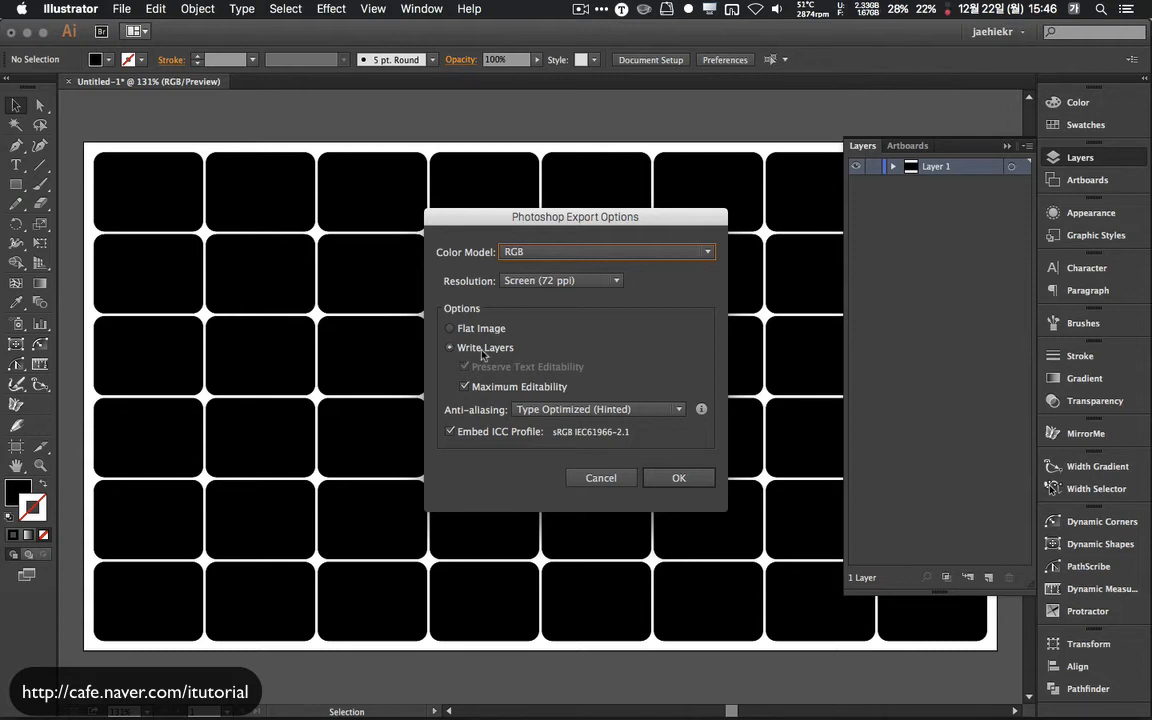
click(613, 281)
click(580, 298)
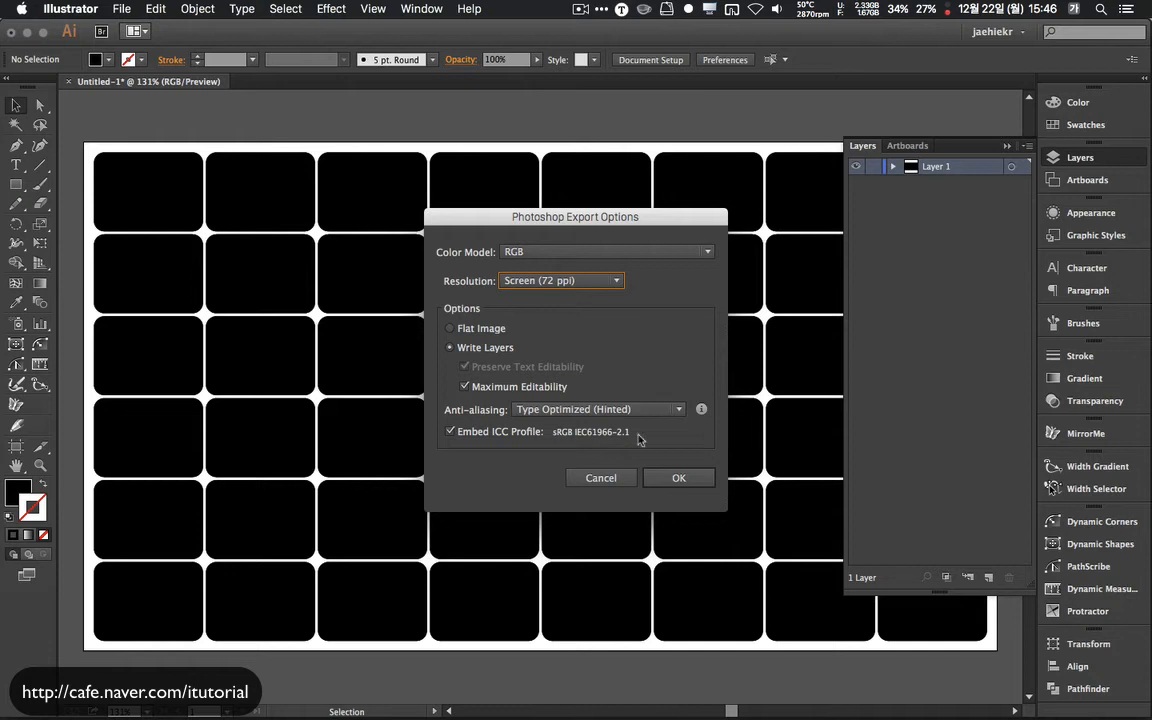
click(678, 478)
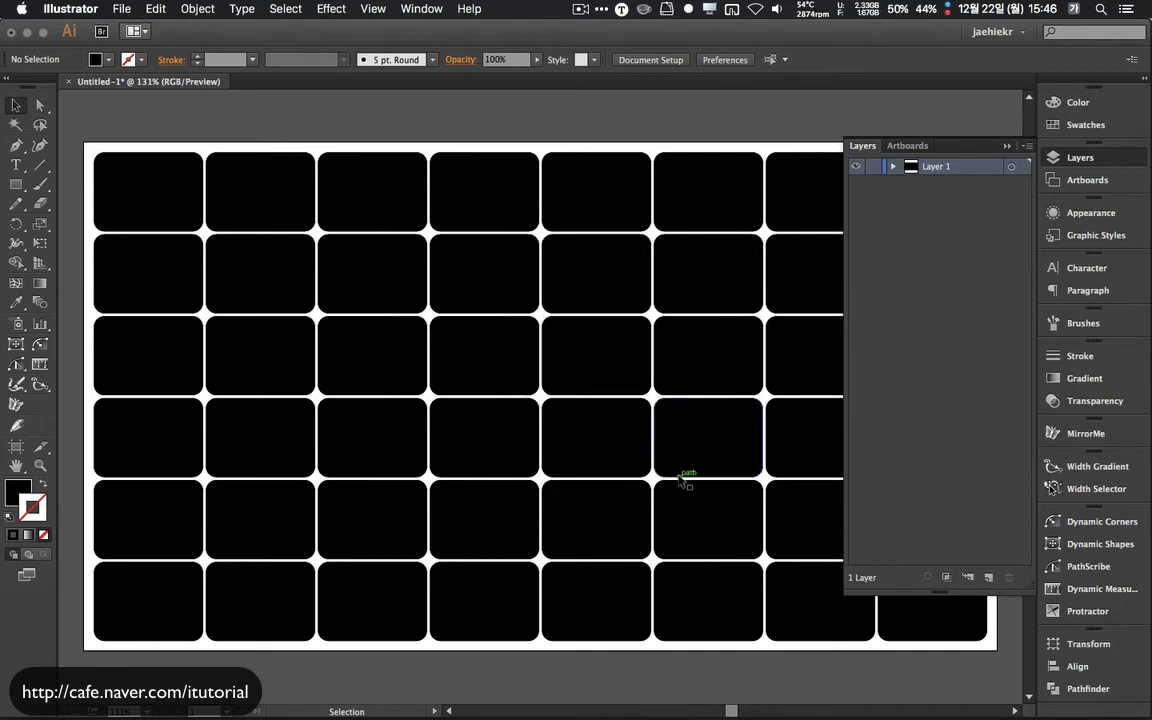
- Switch to Photoshop and open Untitled-1.psd from the Desktop
key(super+Tab)
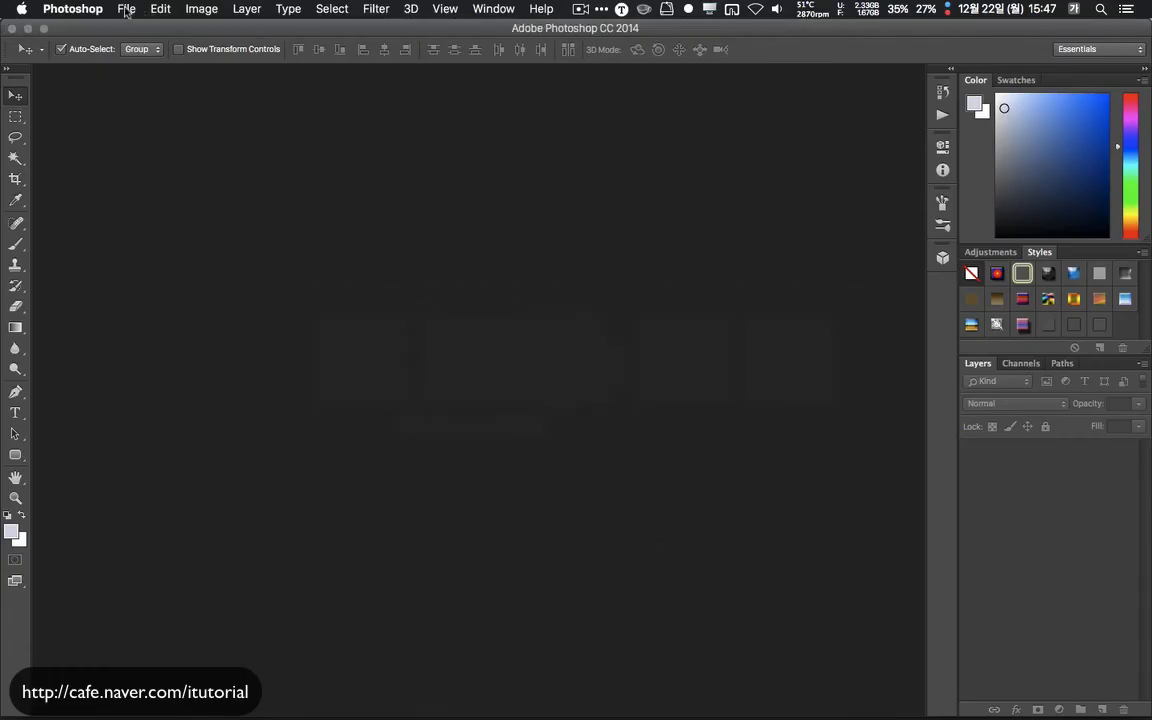
click(124, 10)
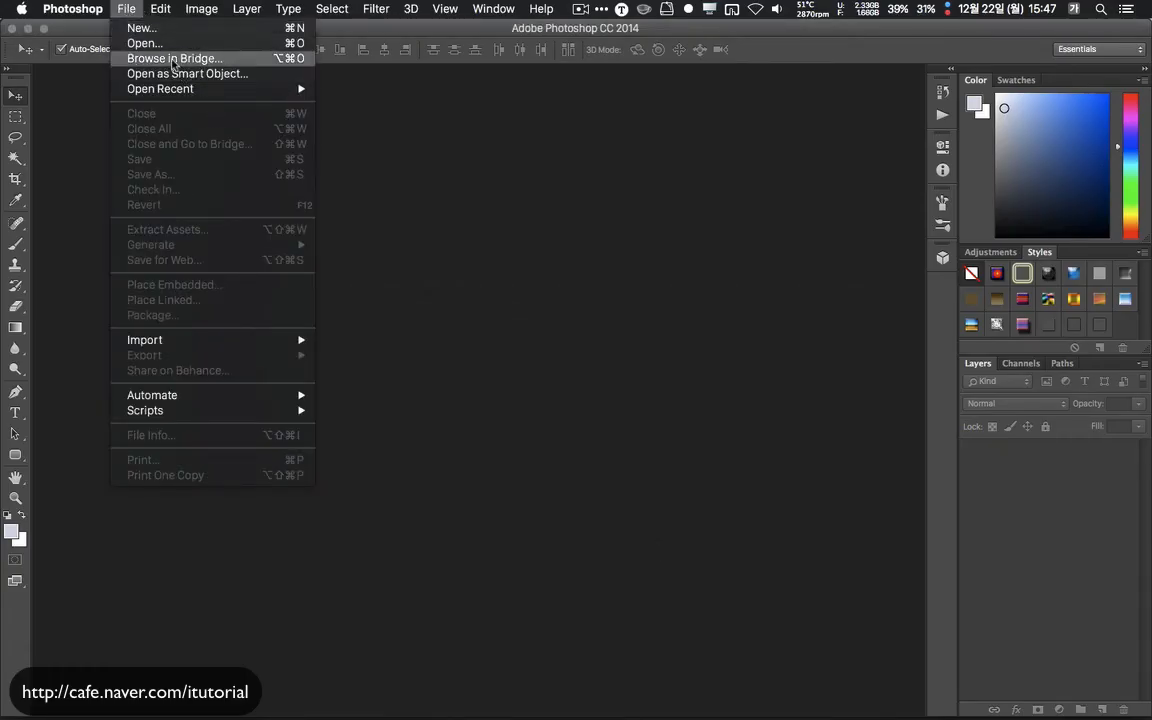
click(172, 58)
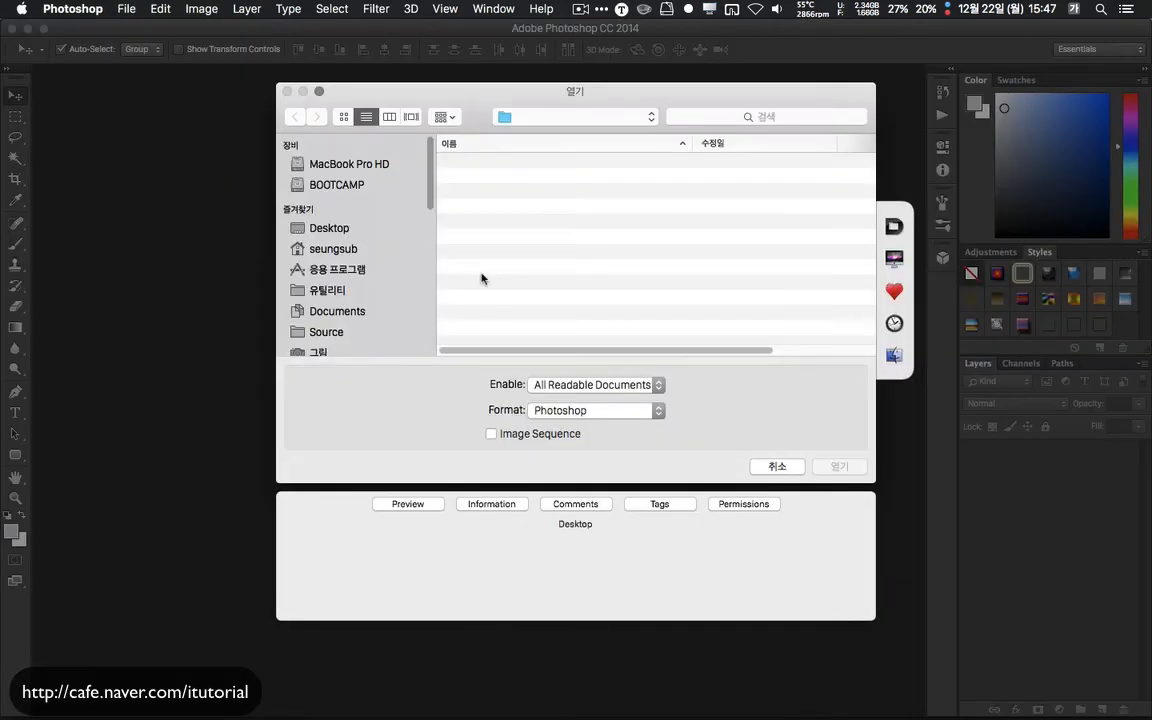
scroll(526, 262, down, 3)
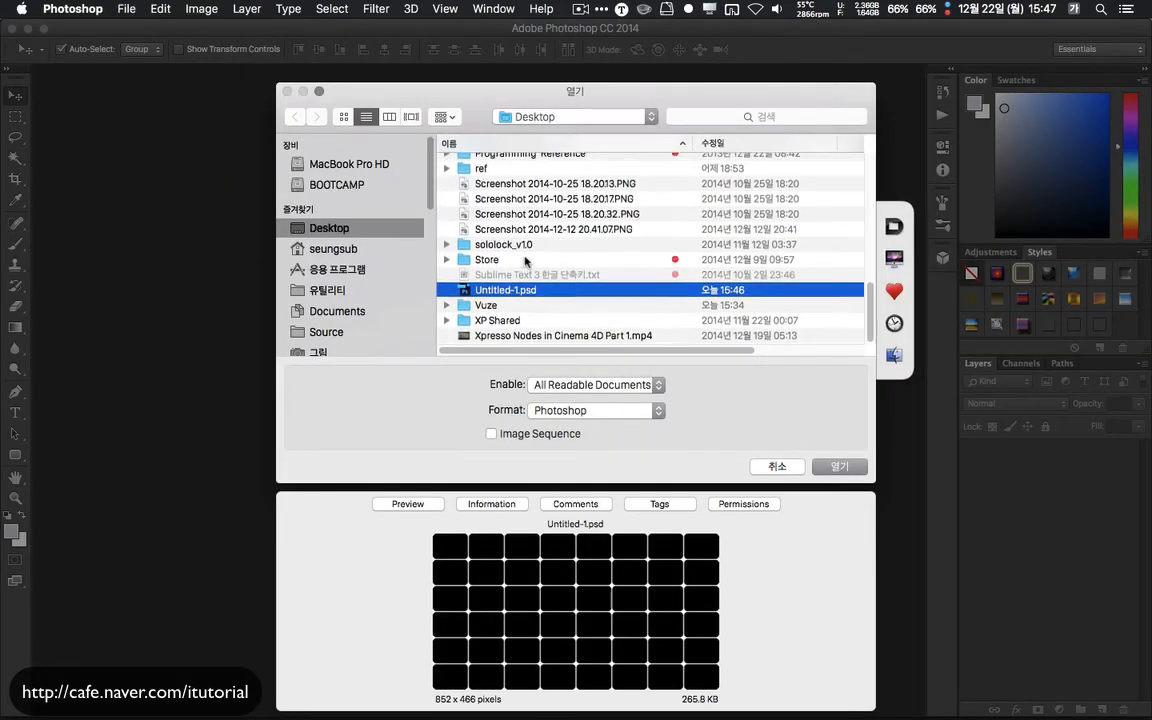
click(840, 467)
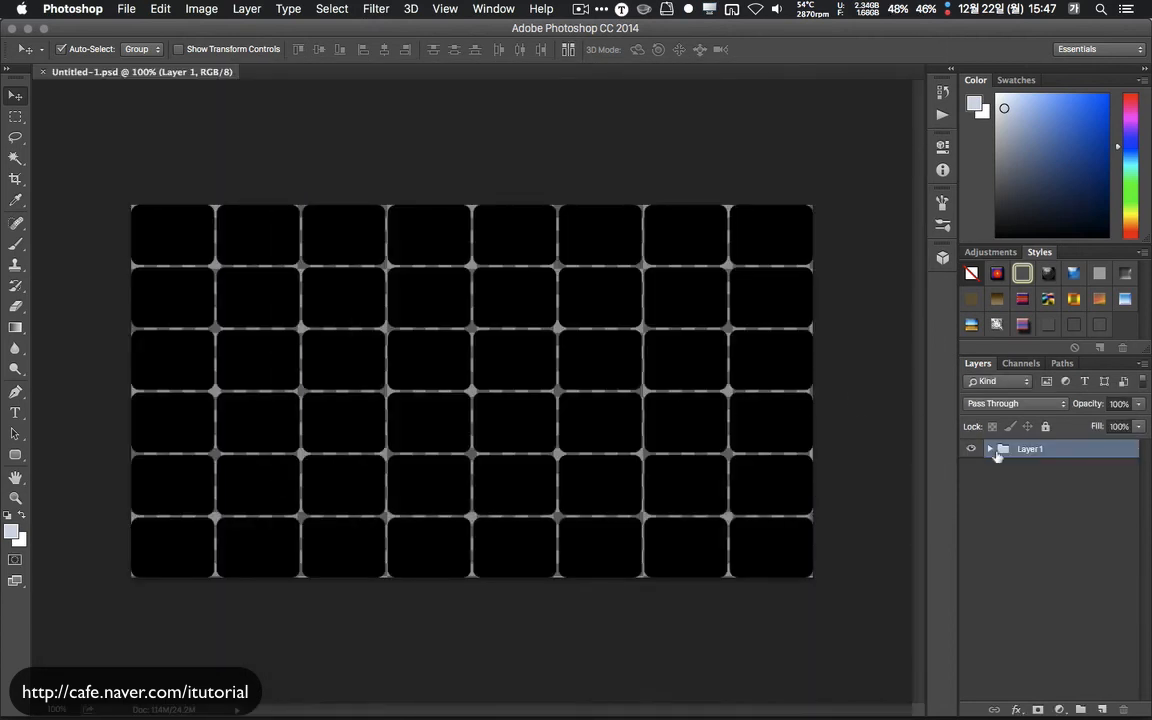
- Look through the contents of the Layer 1 group and ungroup it into separate layers
click(991, 450)
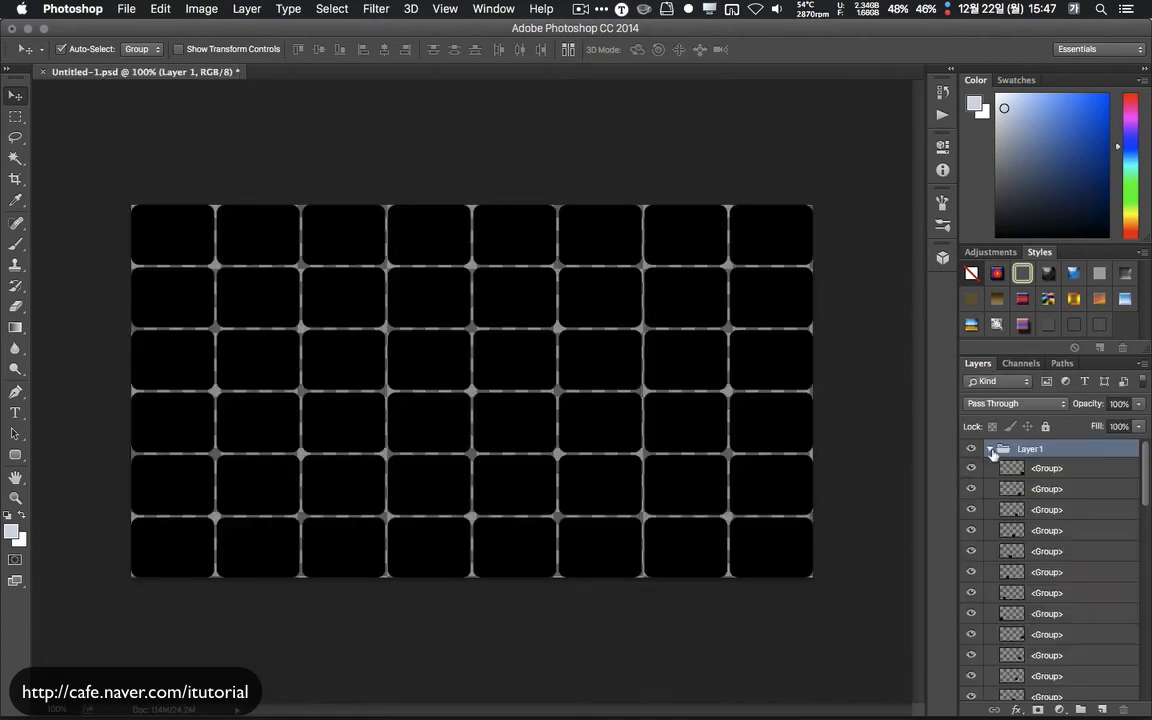
scroll(1078, 618, down, 3)
scroll(1078, 618, up, 5)
click(989, 451)
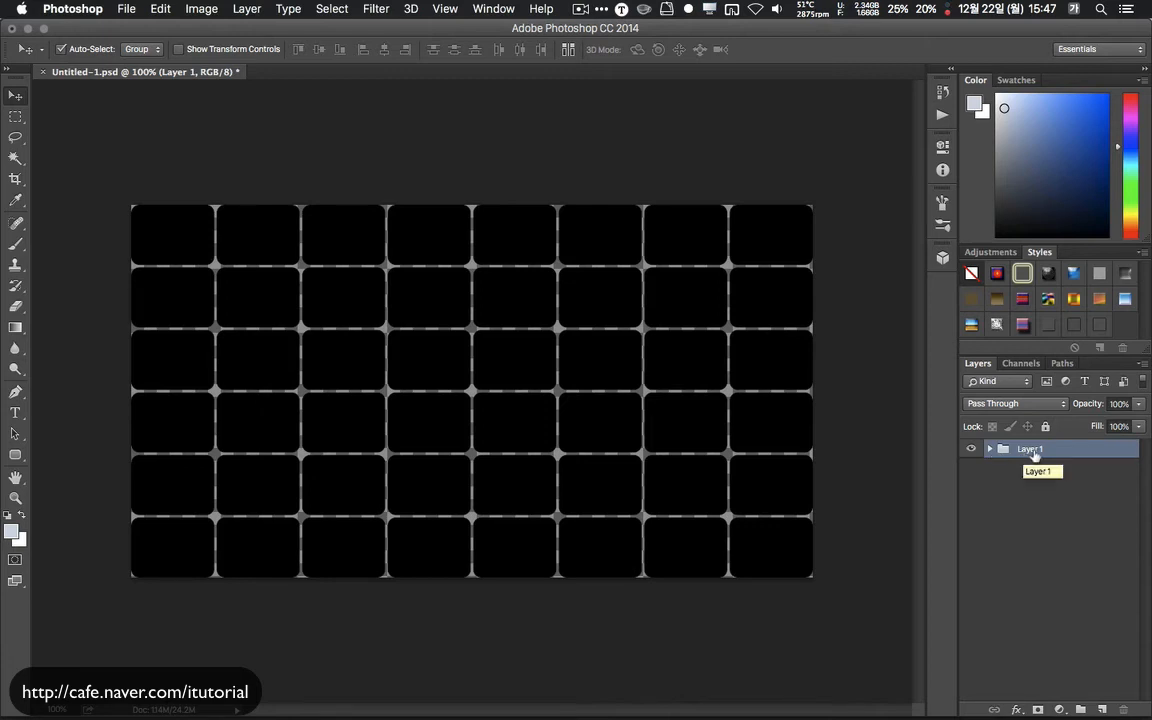
right_click(1034, 452)
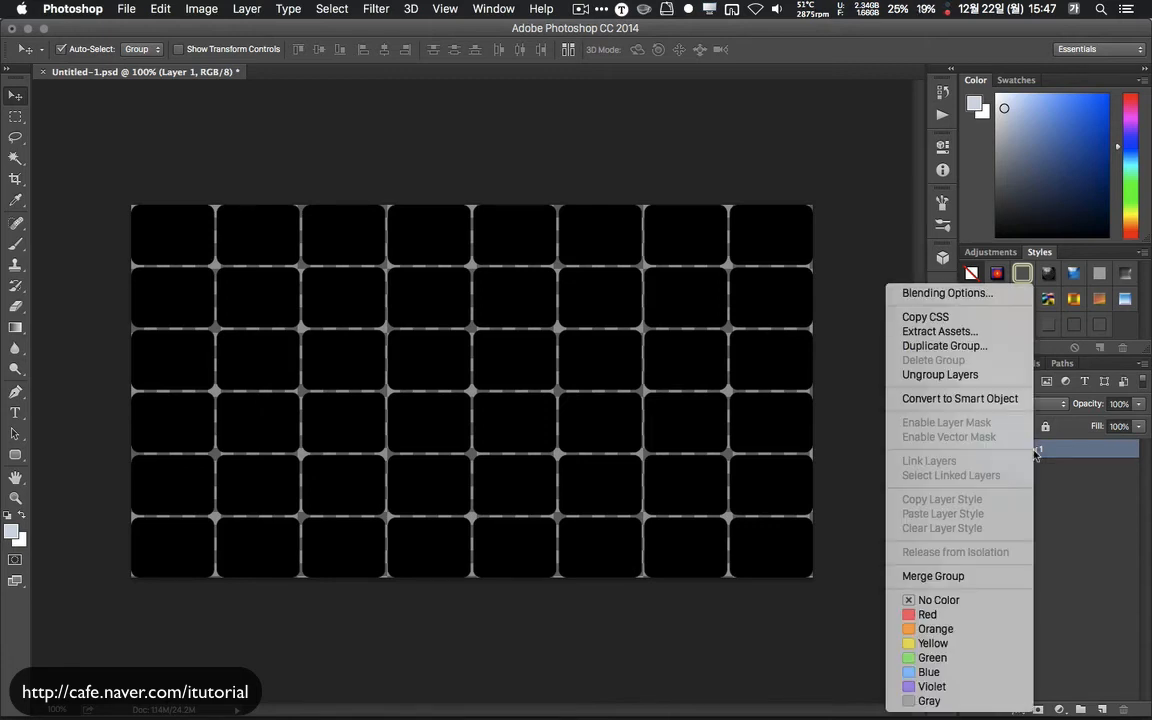
click(969, 375)
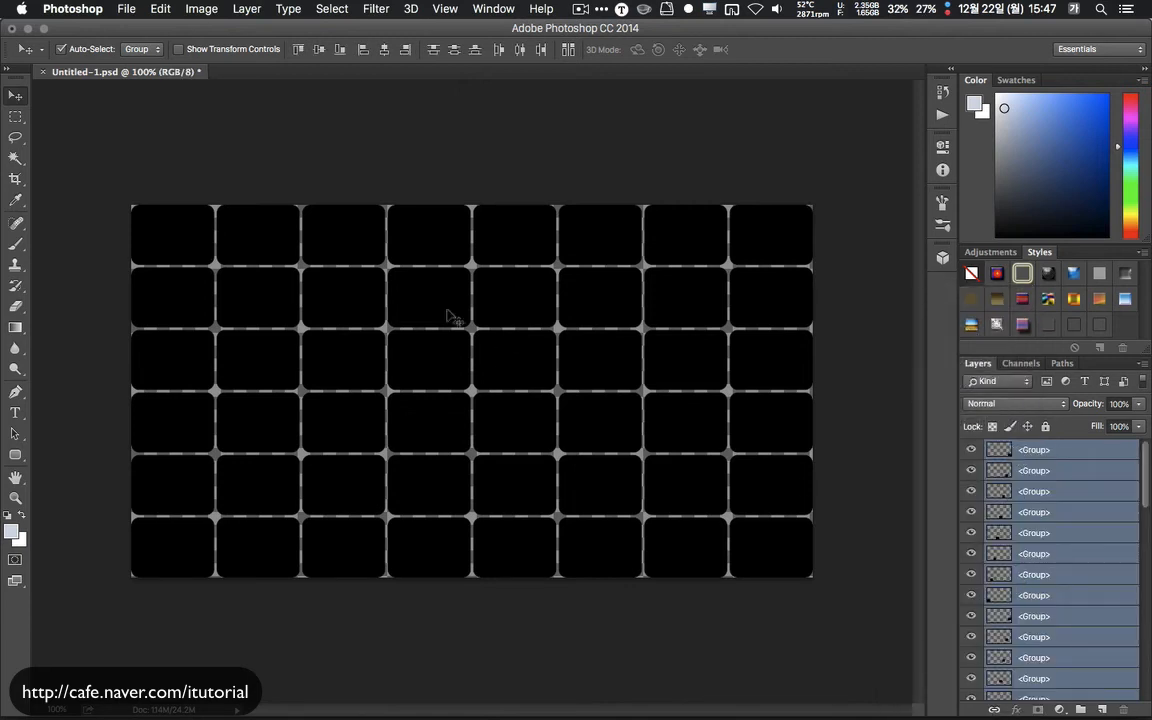
- Switch to Illustrator and release the contents of Layer 1 to separate layers in sequence
key(super+Tab)
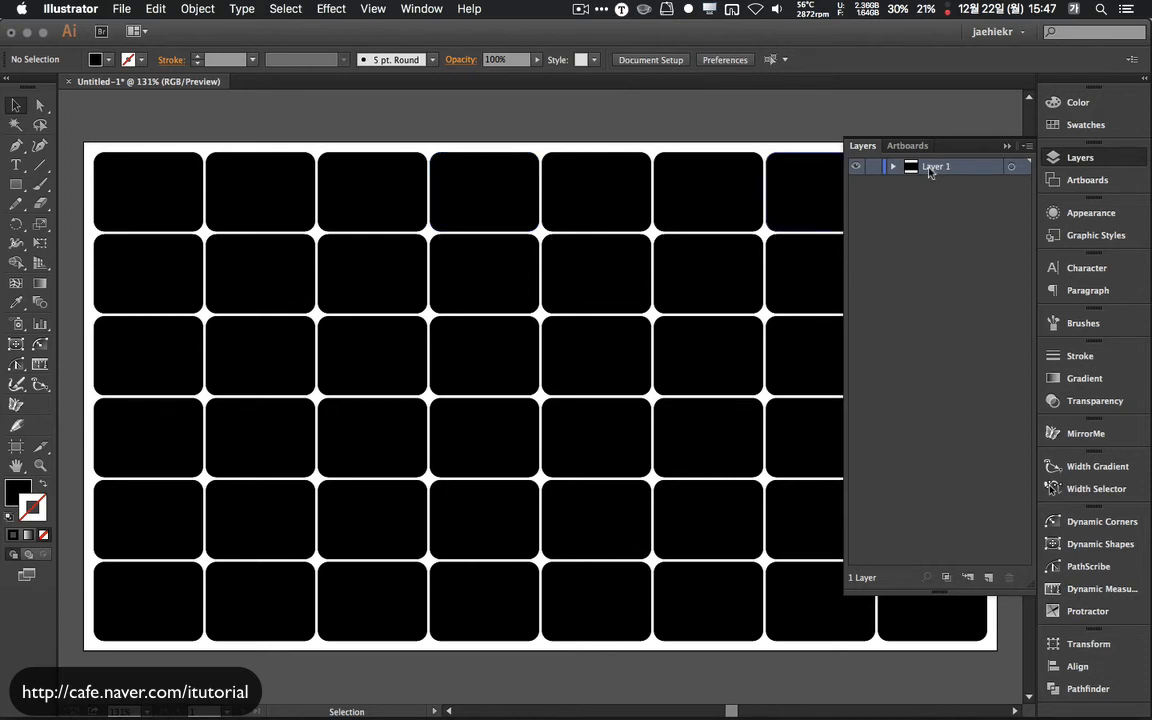
click(1027, 146)
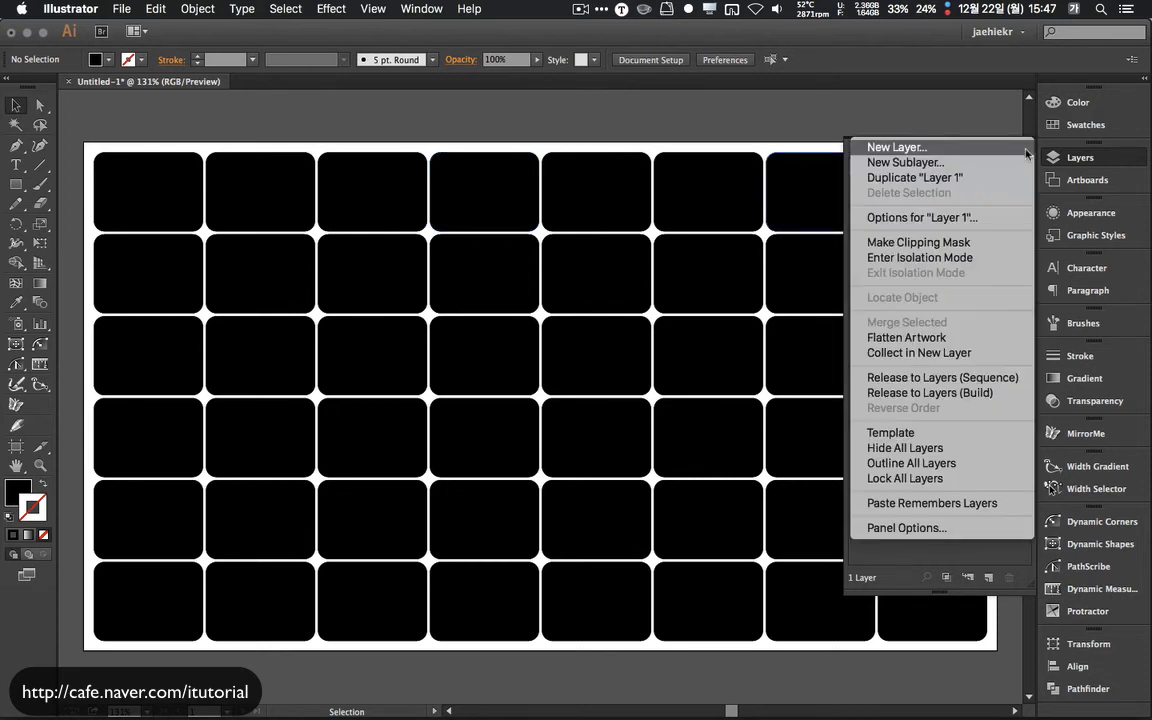
click(958, 378)
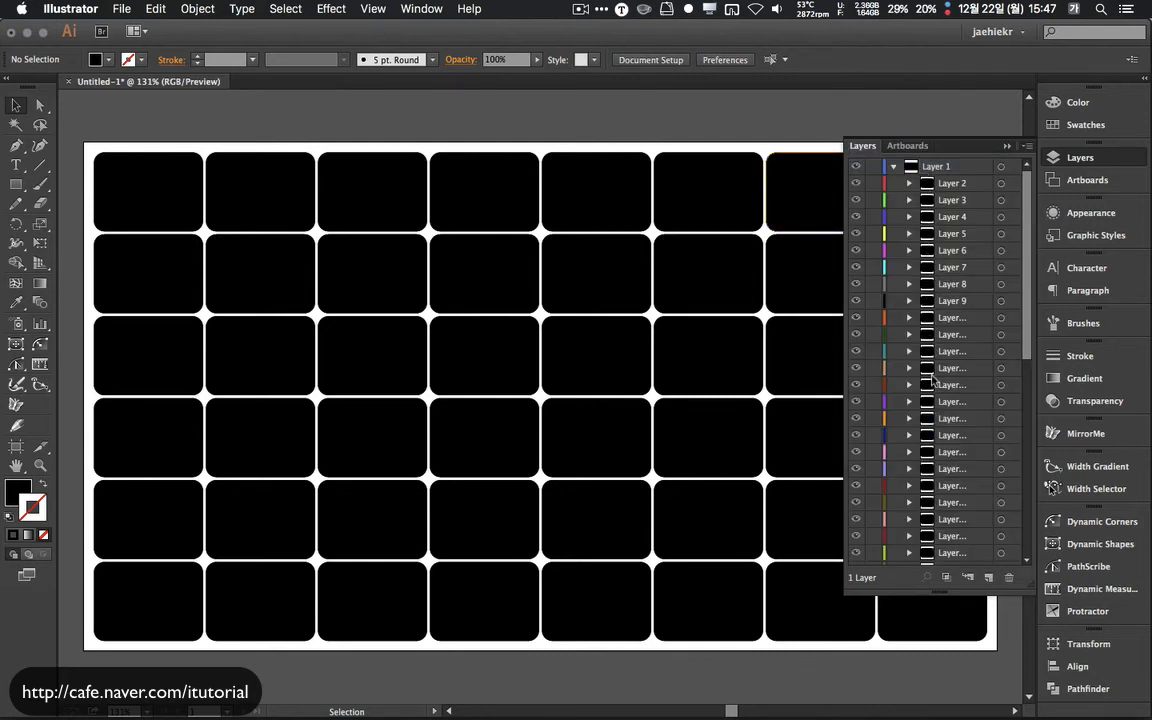
- Move all the released sublayers out of Layer 1 to the top level and delete the empty Layer 1
click(952, 184)
scroll(966, 340, down, 10)
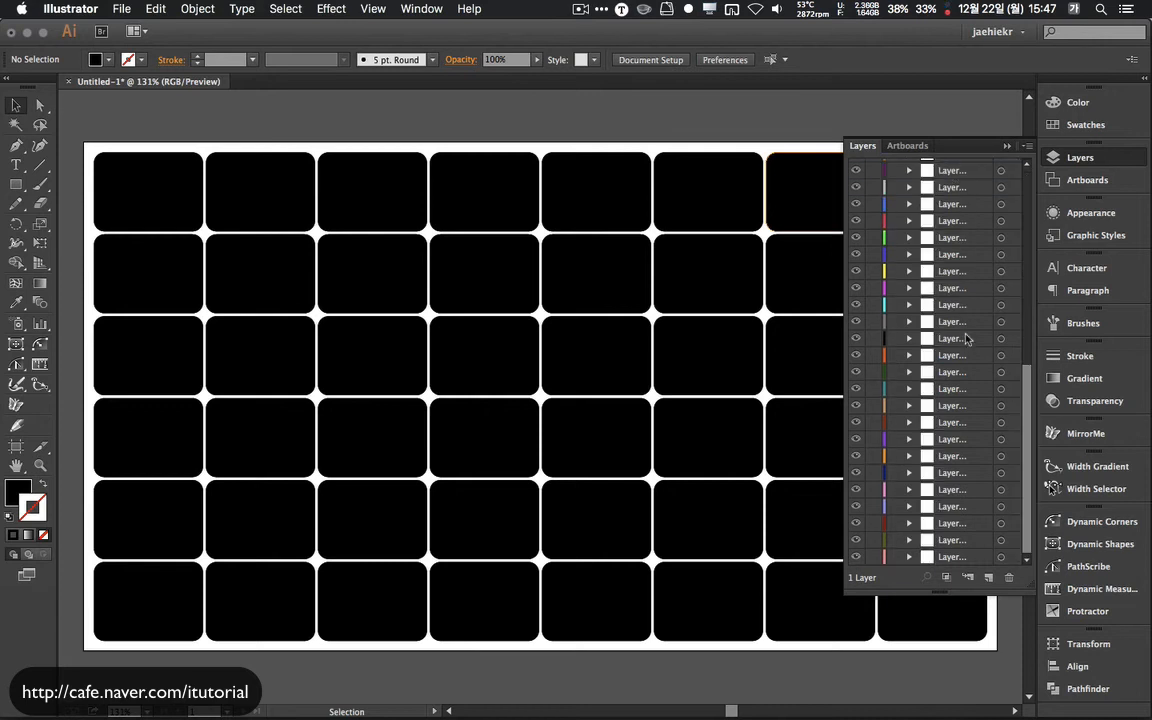
shift+click(952, 557)
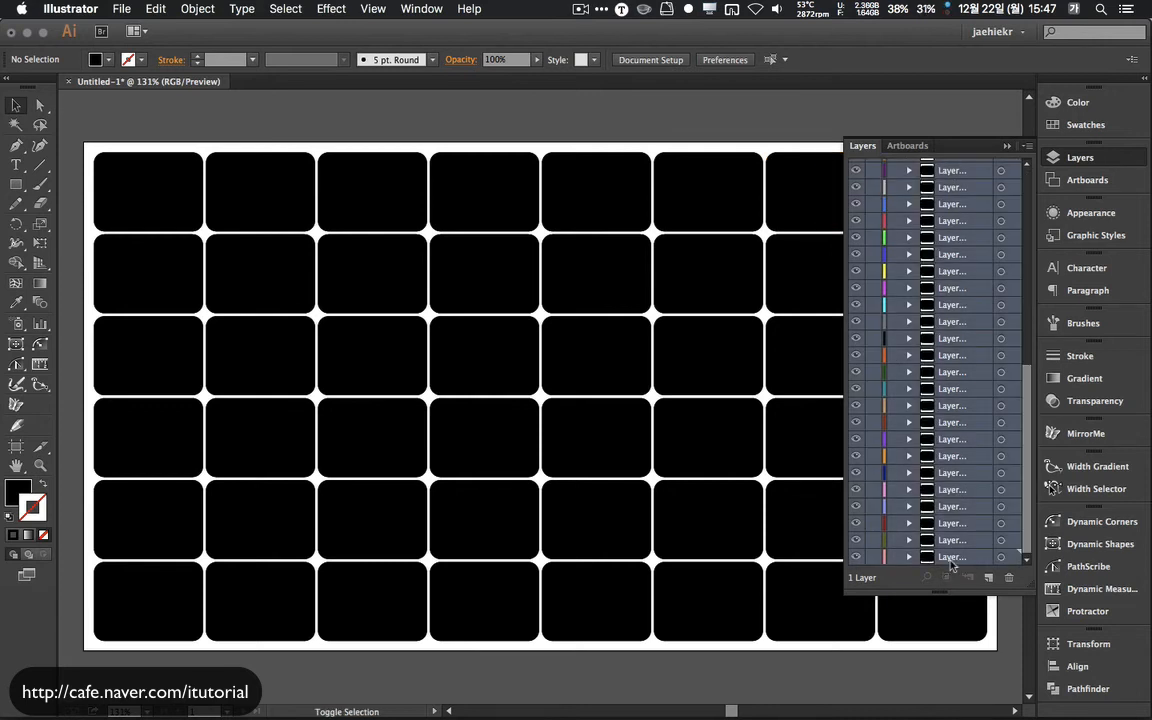
scroll(951, 560, up, 10)
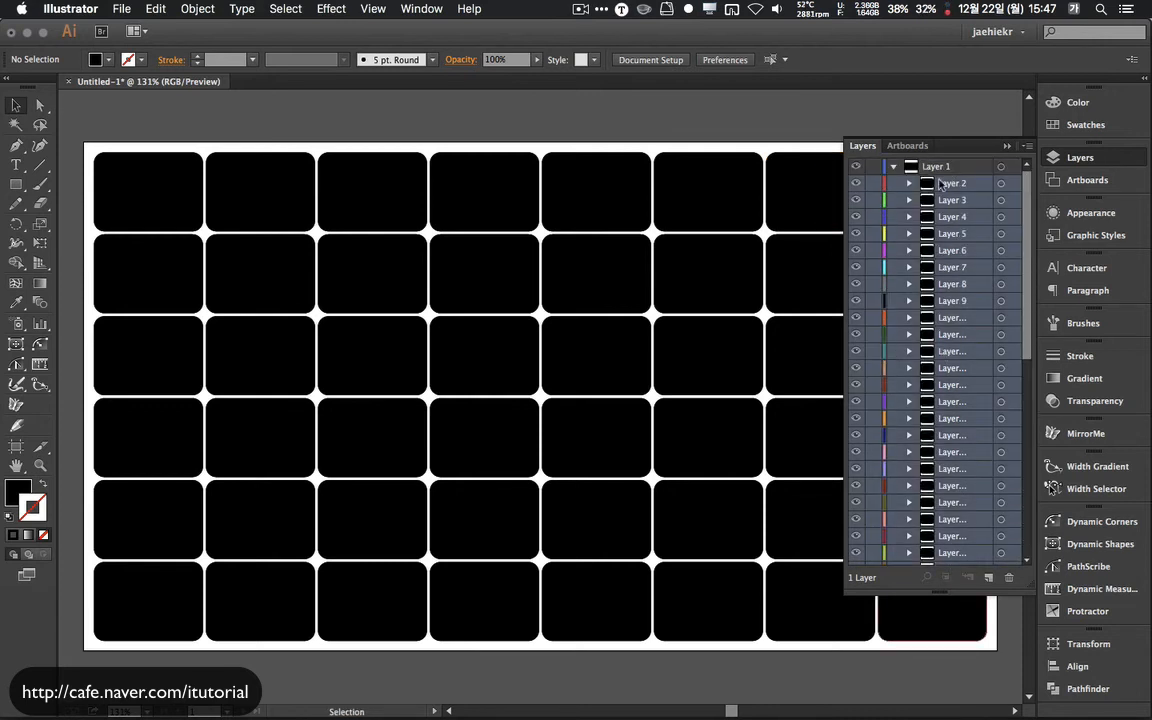
drag(942, 184, 944, 164)
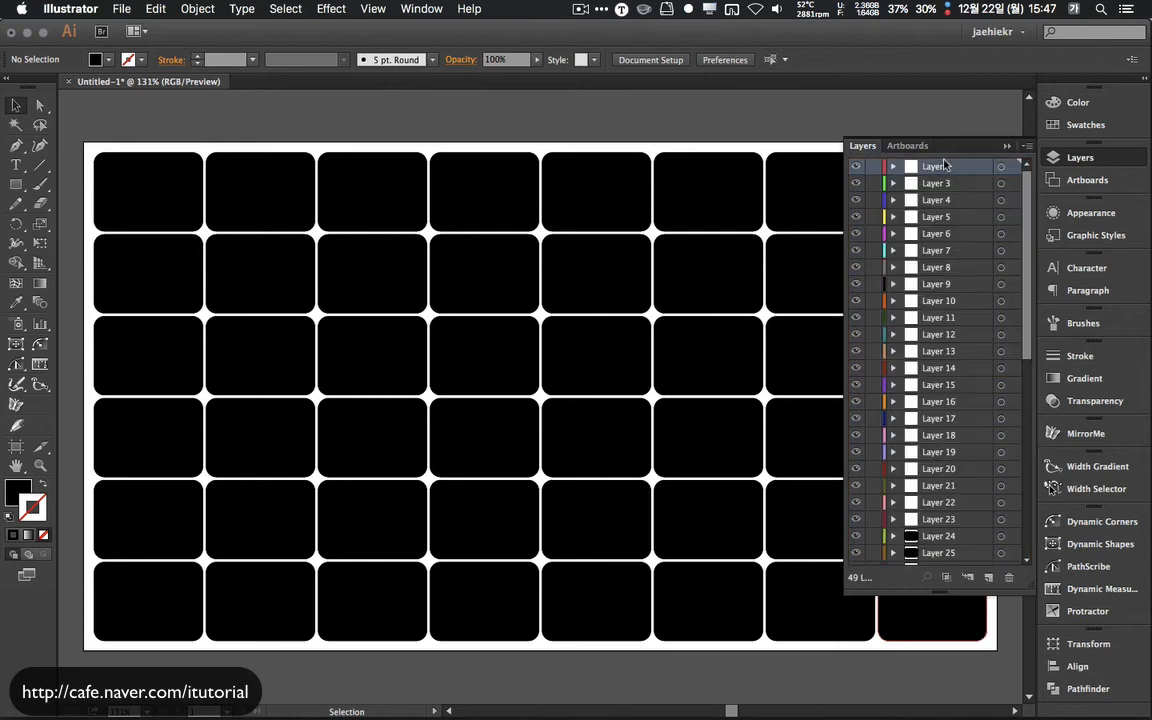
scroll(950, 340, down, 10)
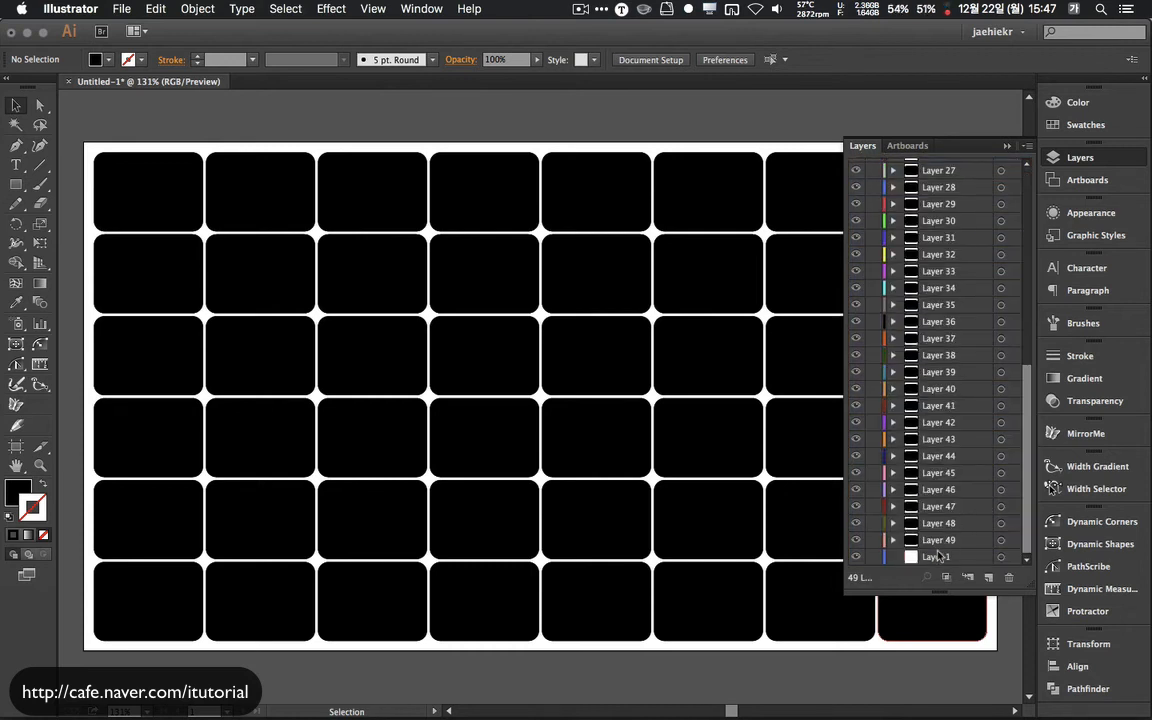
drag(938, 557, 1006, 577)
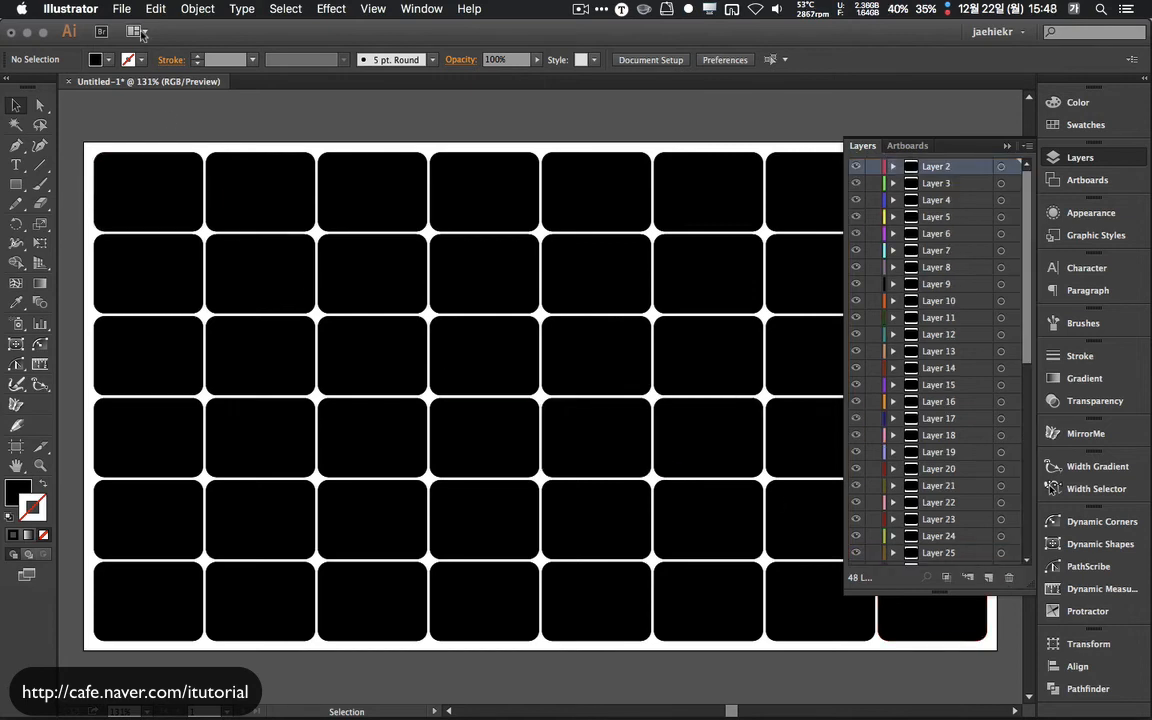
- Save the layered grid on the Desktop as Untitled-2.ai with the Illustrator CC version
click(121, 8)
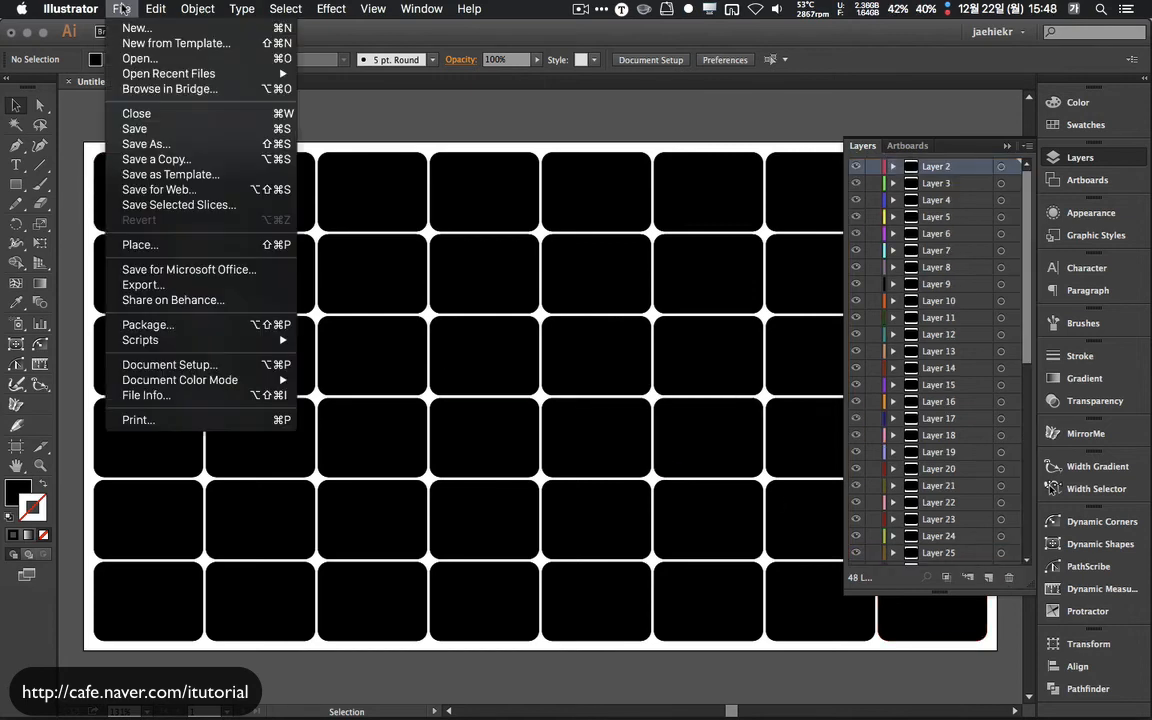
click(155, 145)
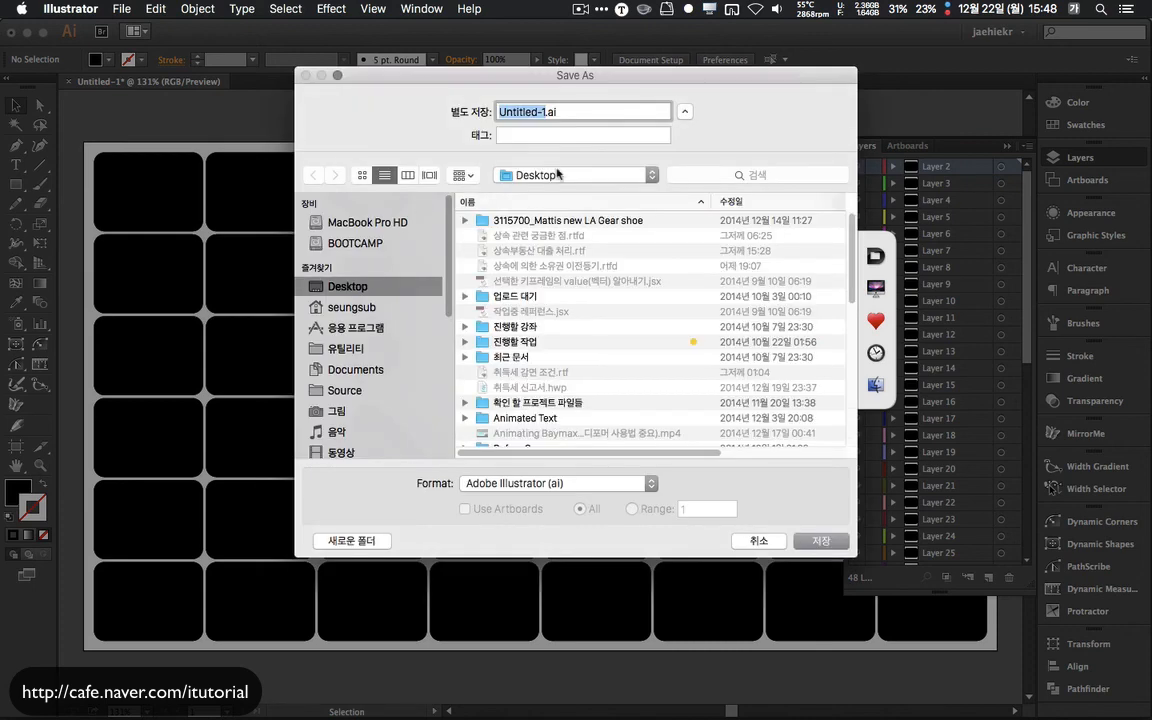
key(Right)
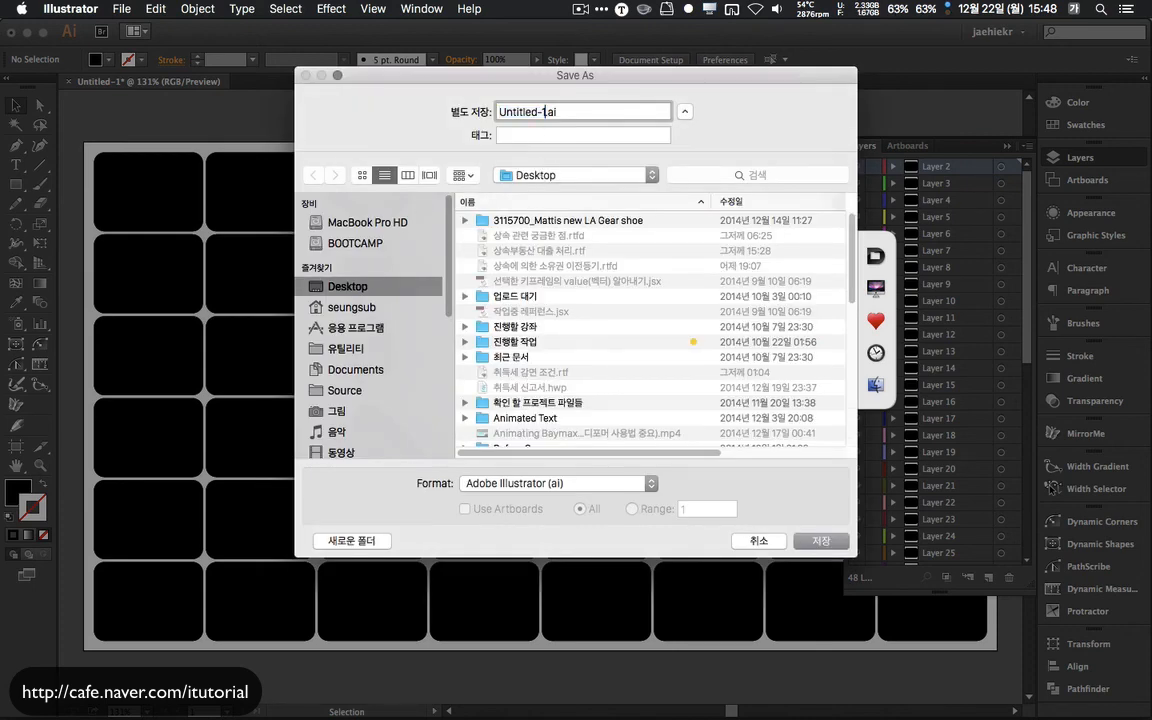
key(BackSpace)
text(2)
key(Return)
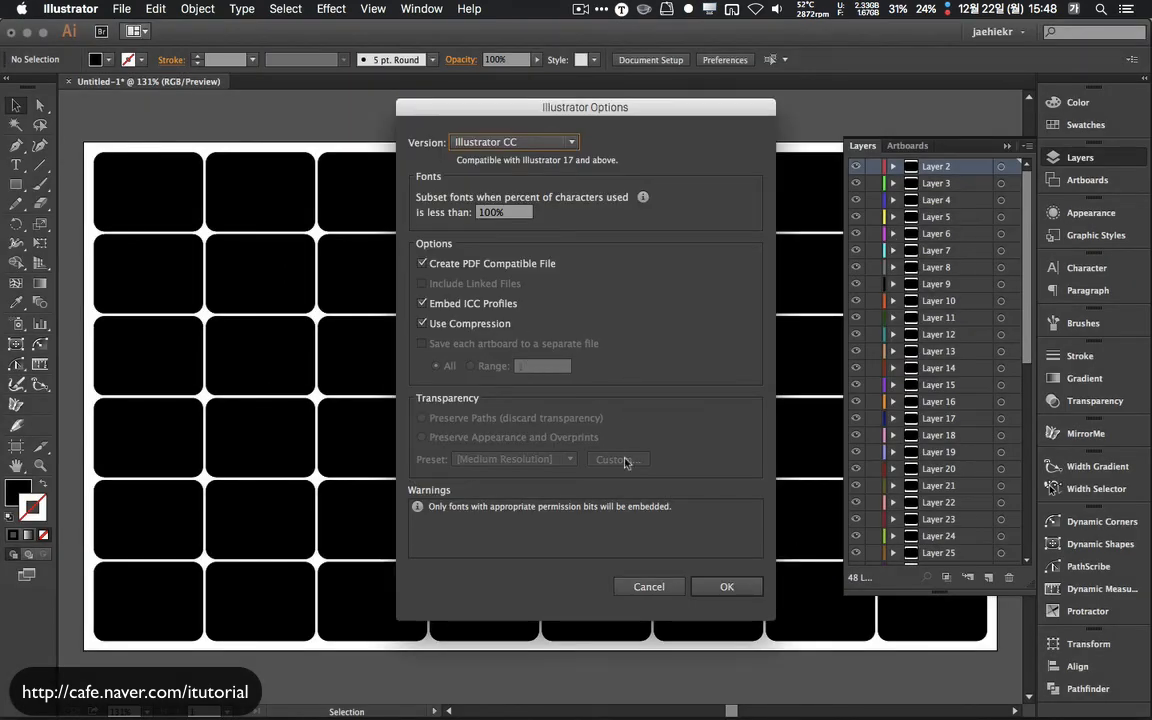
click(725, 586)
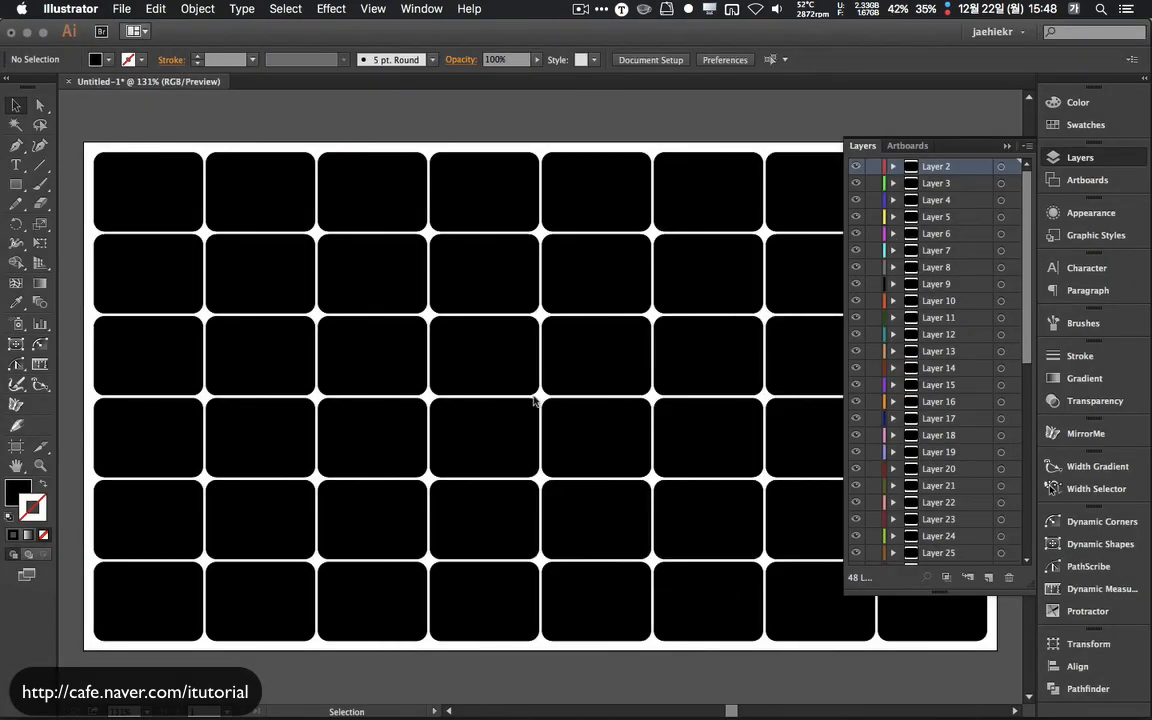
- Switch from Illustrator to After Effects
key(super+Tab)
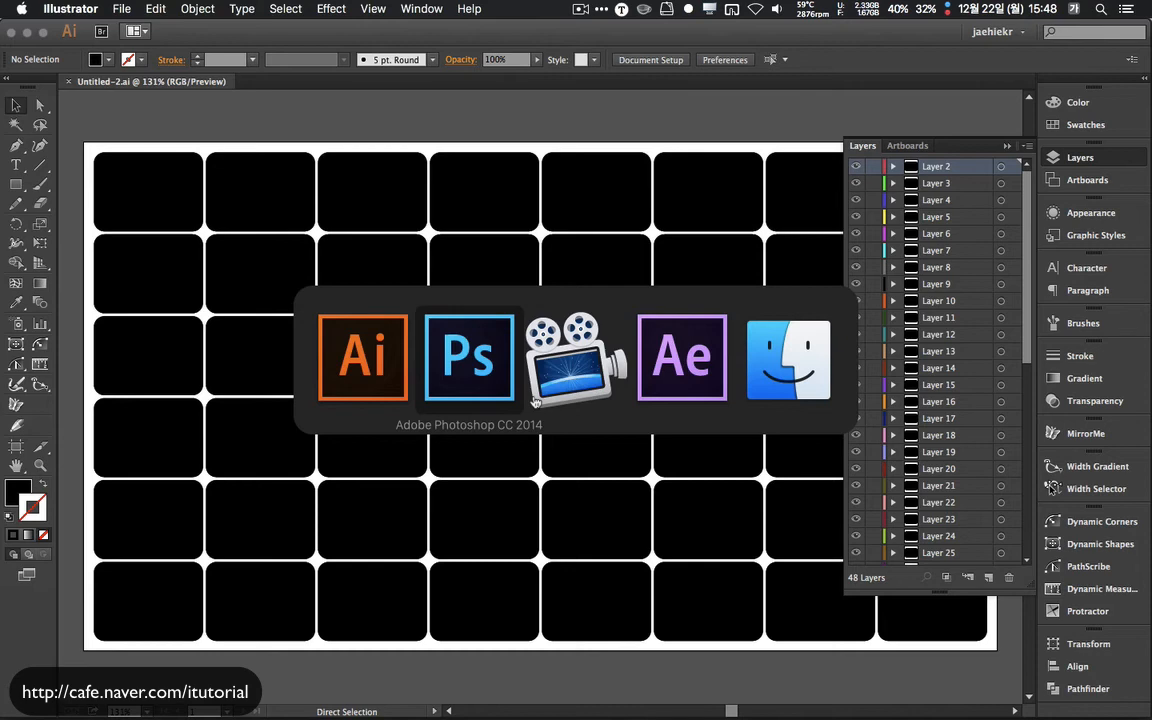
key(super+Tab)
key(super+Tab)
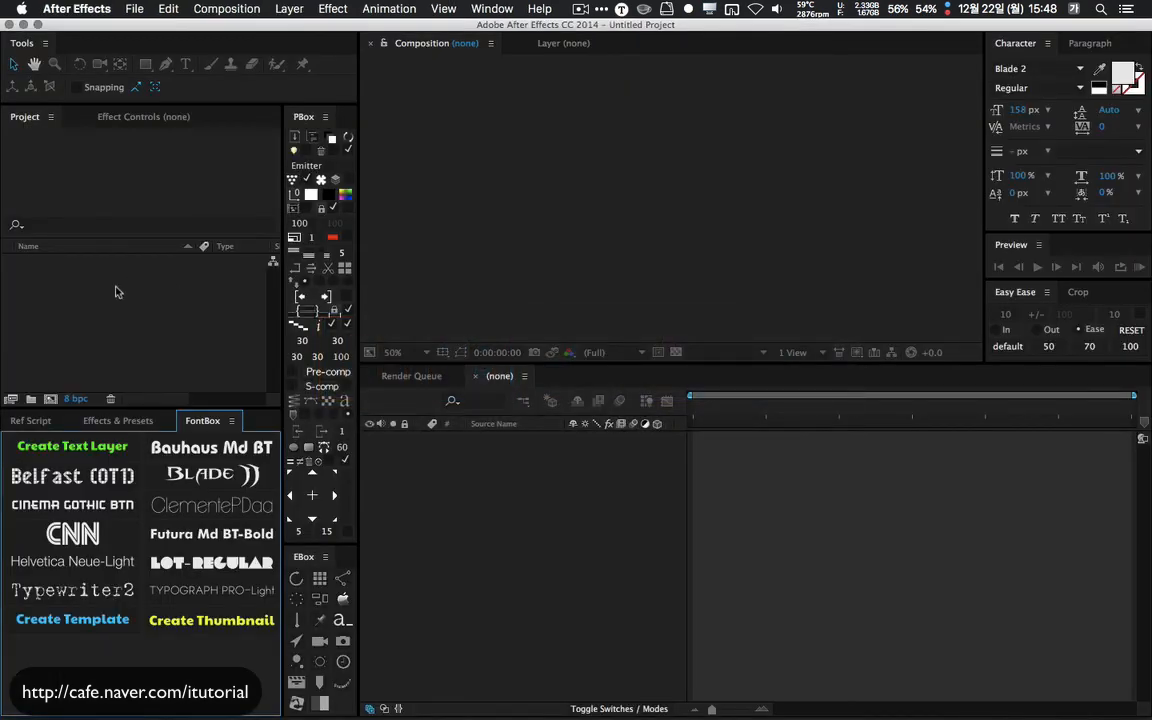
- Import Untitled-1.psd from the Desktop as Composition - Retain Layer Sizes with editable layer styles
double_click(113, 288)
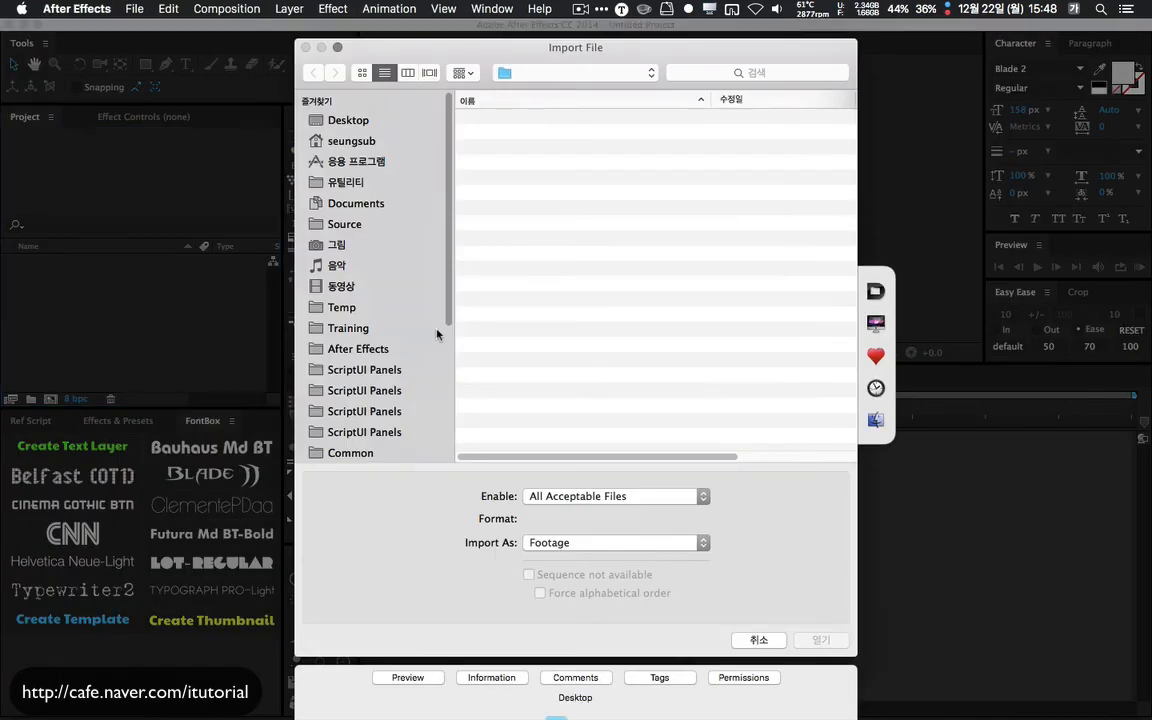
scroll(544, 352, down, 5)
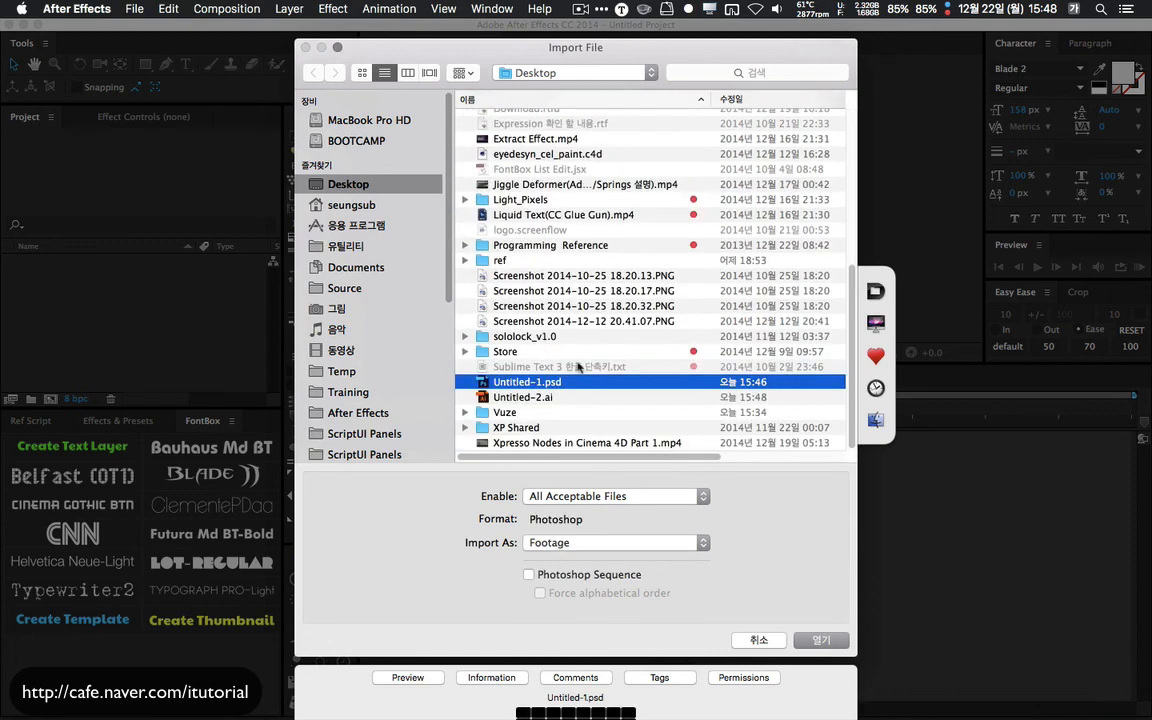
click(697, 548)
click(600, 571)
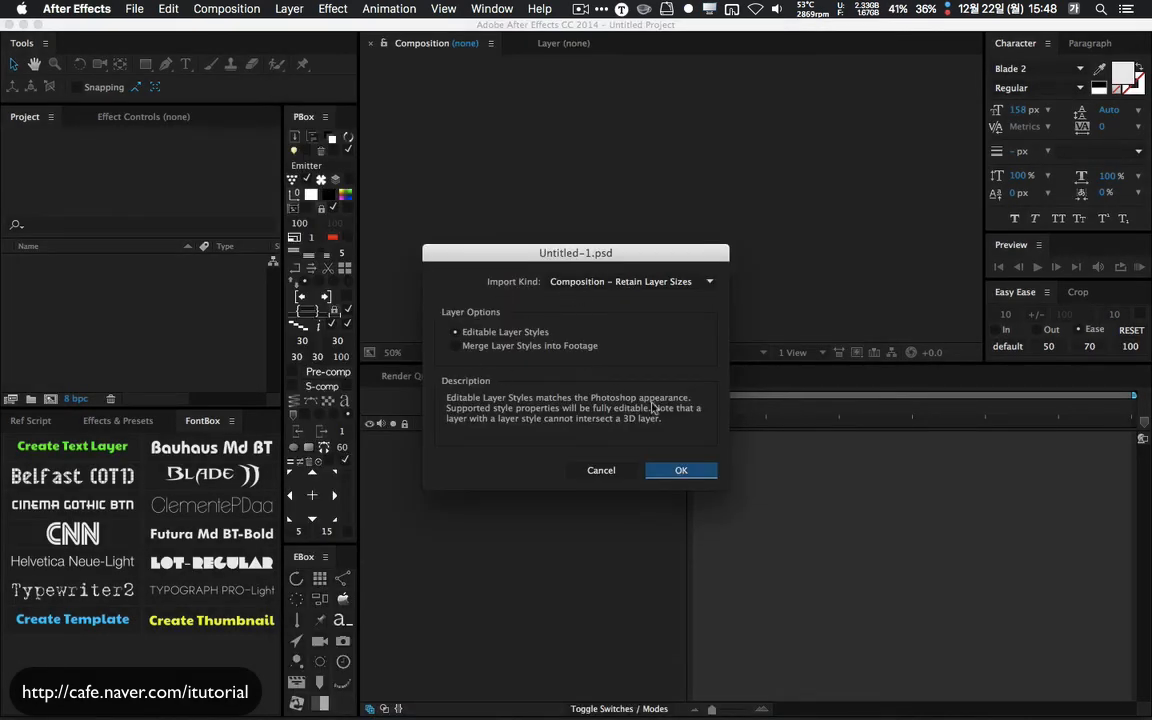
click(677, 469)
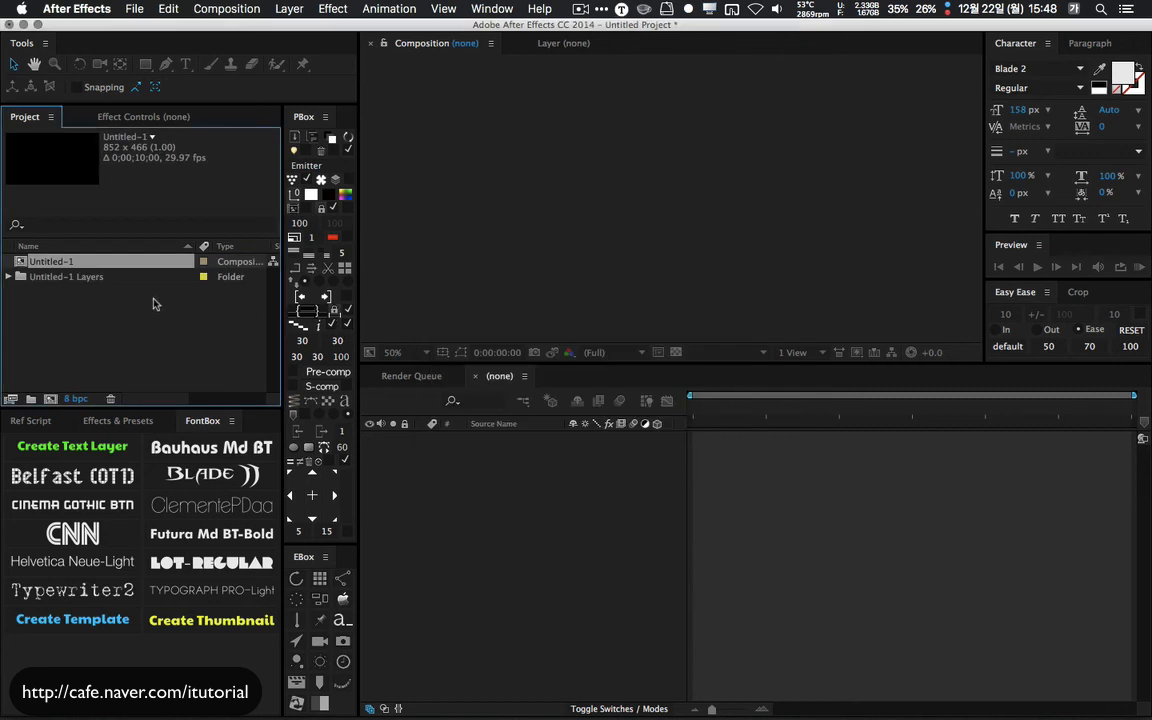
- Open the Untitled-1 composition and delete its nested Layer 1
double_click(21, 263)
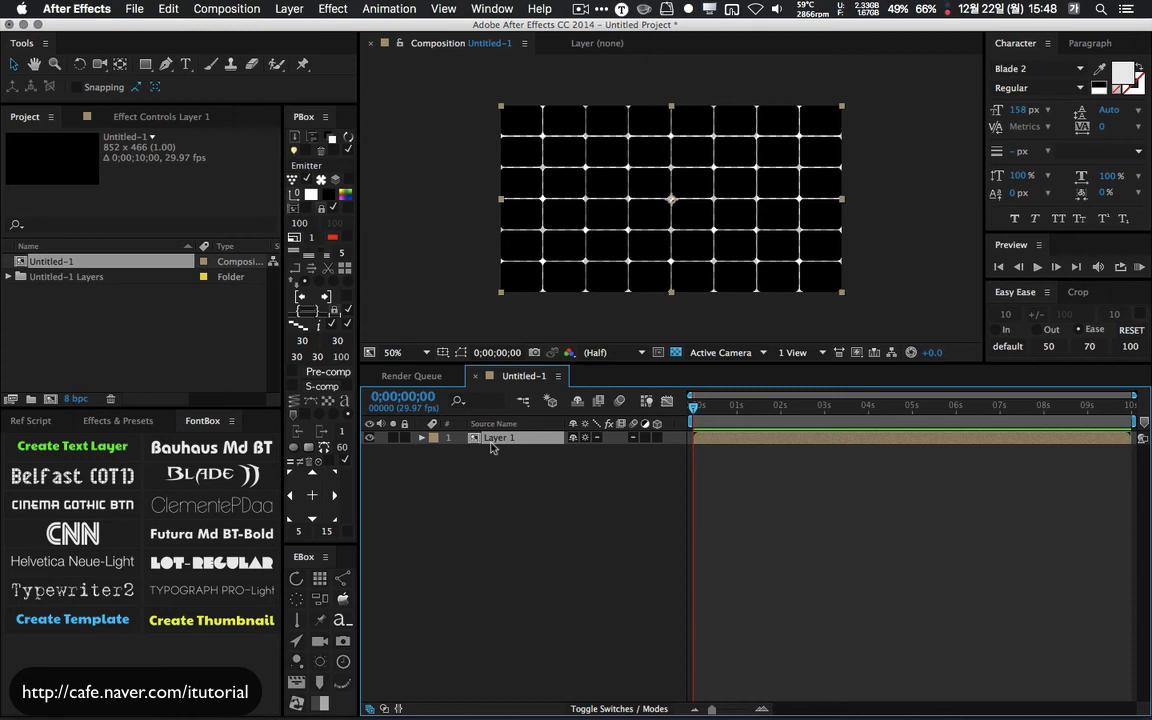
key(Delete)
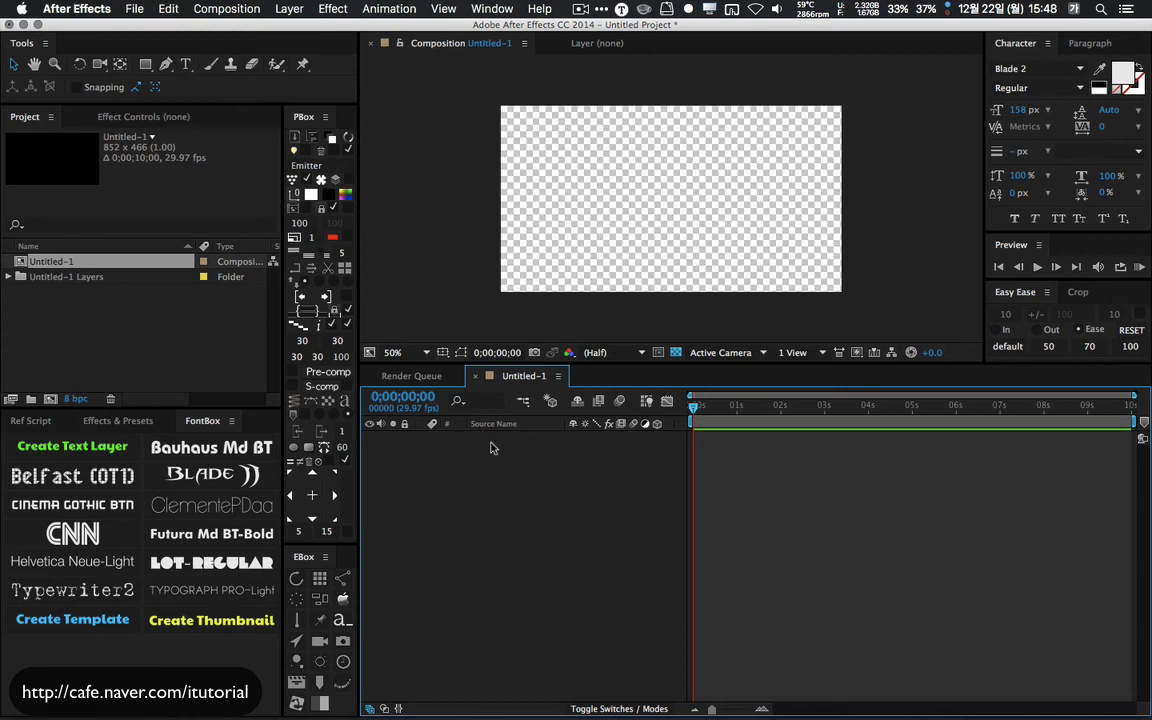
- Open the Layer 1 composition from the Untitled-1 Layers folder and check which grid cells its individual layers hold
click(9, 281)
click(9, 277)
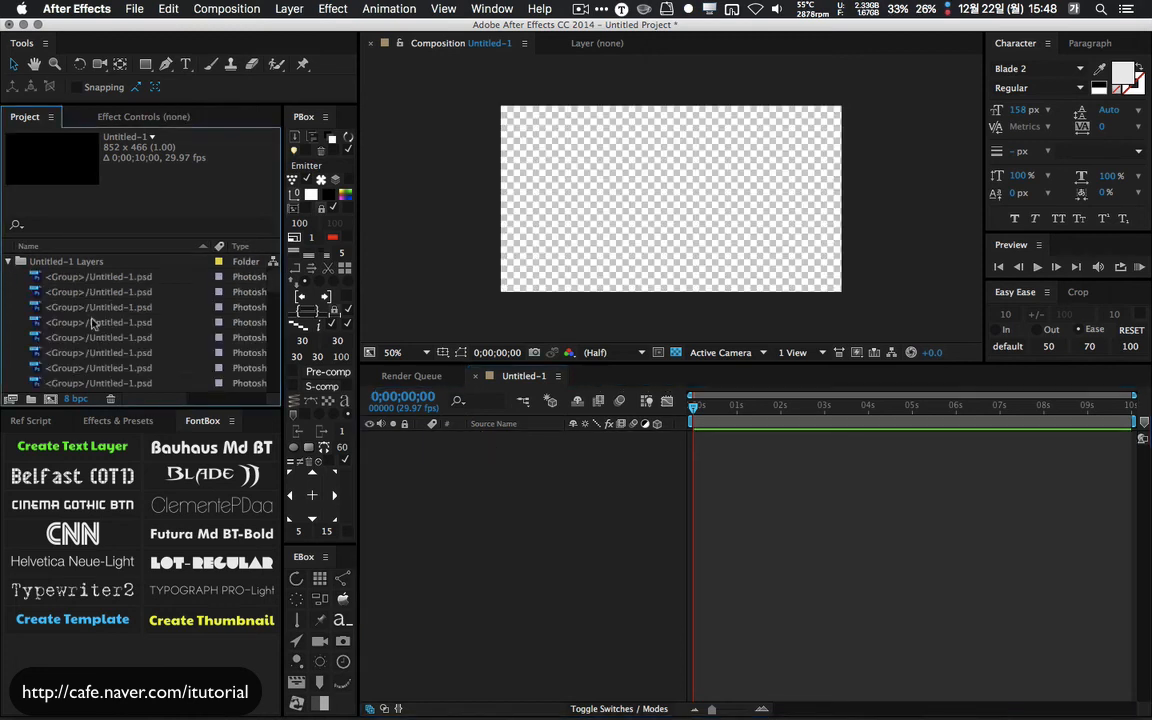
scroll(90, 322, down, 2)
double_click(60, 383)
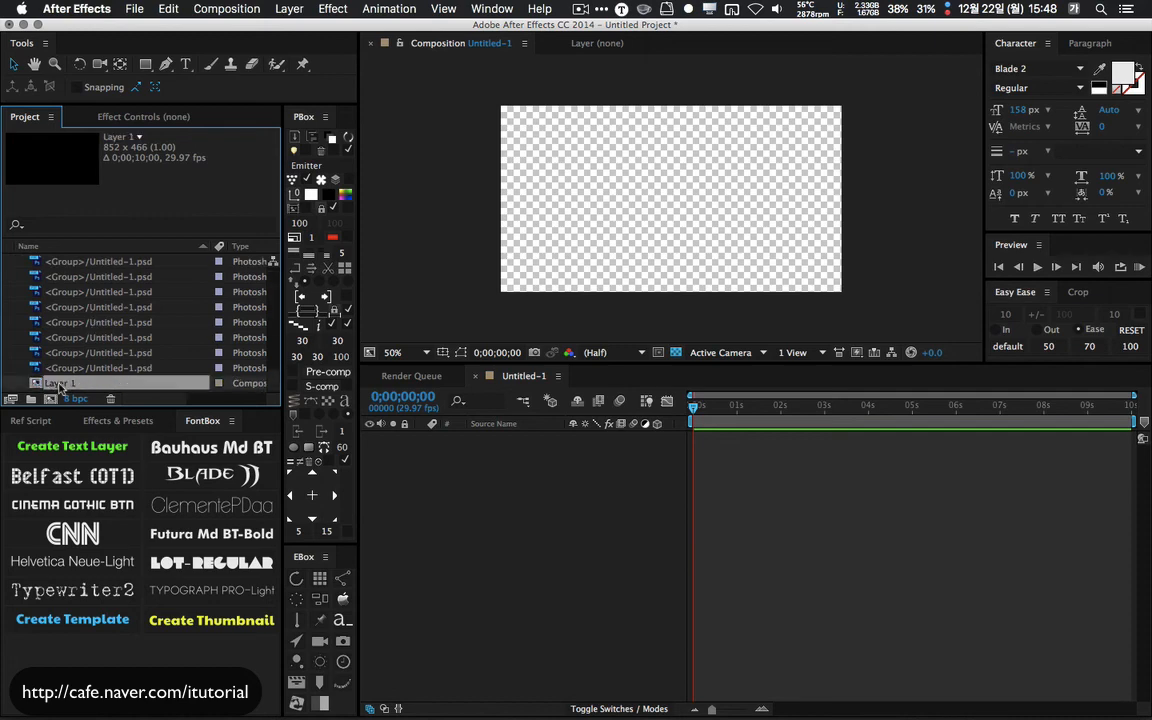
click(505, 452)
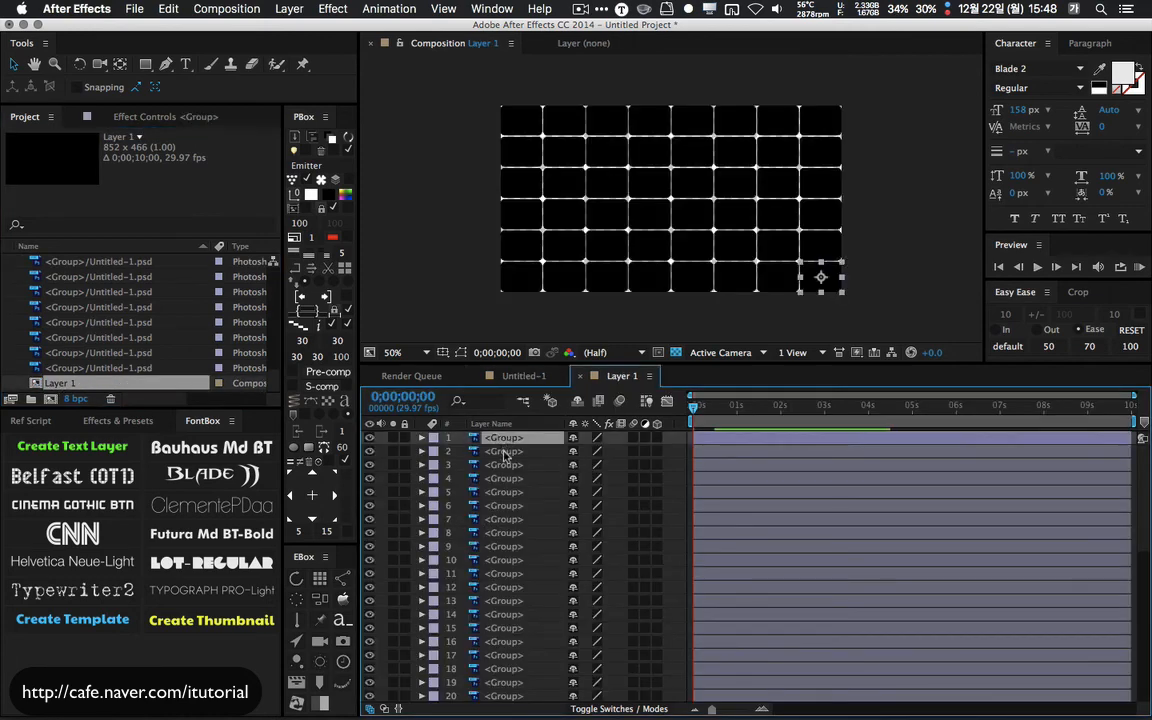
click(506, 478)
click(512, 507)
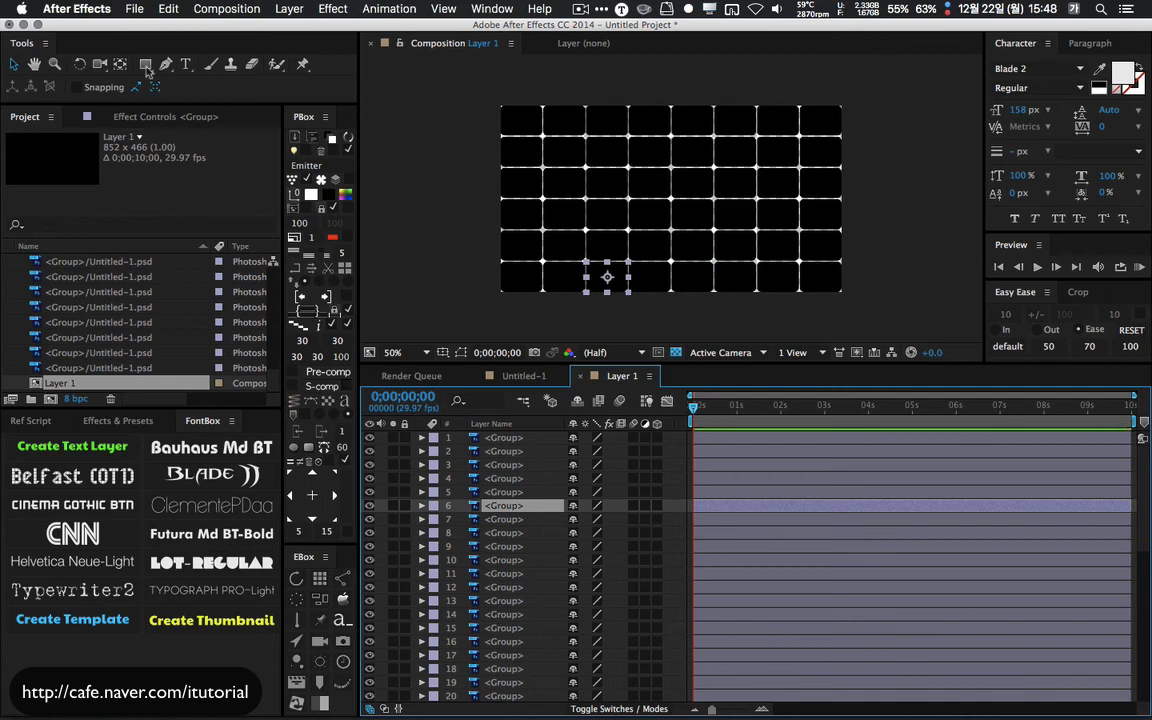
- Start a new project without saving the current one
click(132, 9)
mouse_move(145, 27)
click(350, 30)
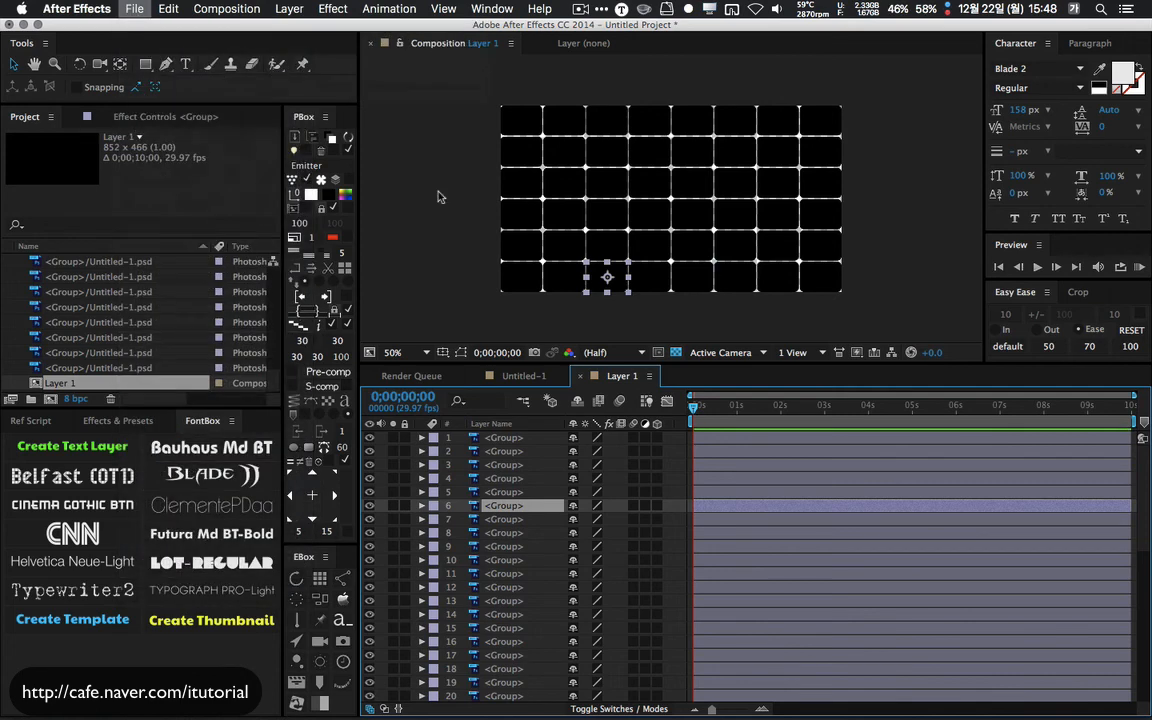
click(526, 395)
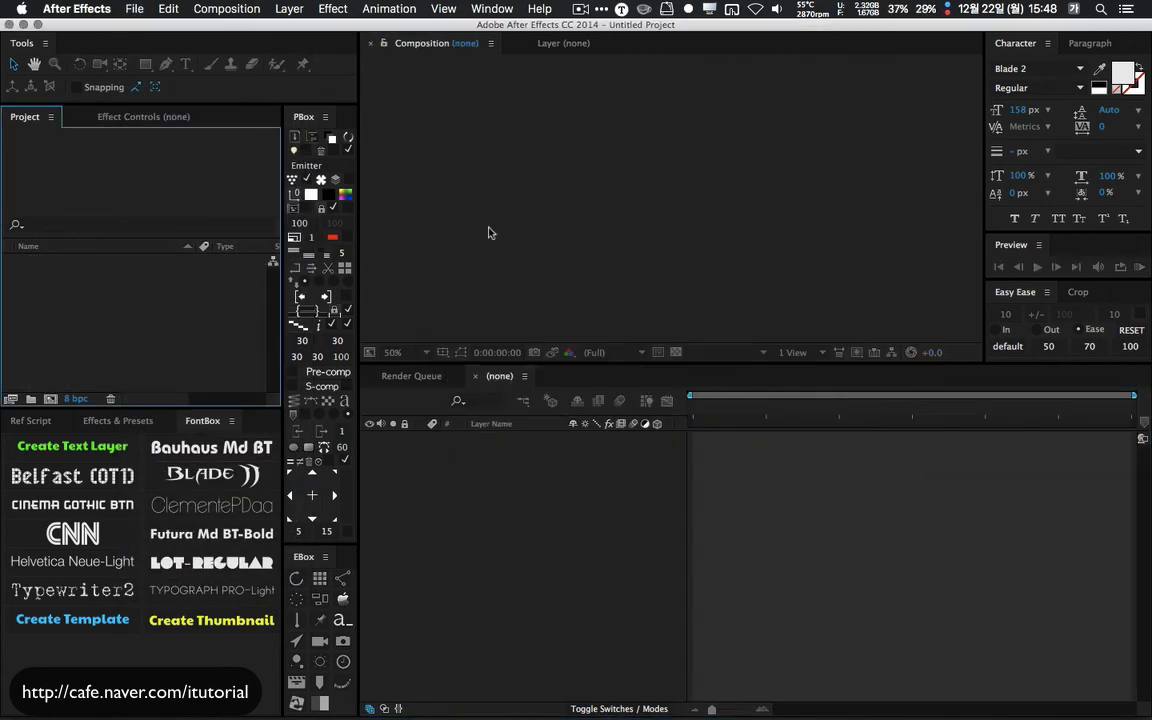
- Import Untitled-2.ai from the Desktop as Composition - Retain Layer Sizes
double_click(197, 274)
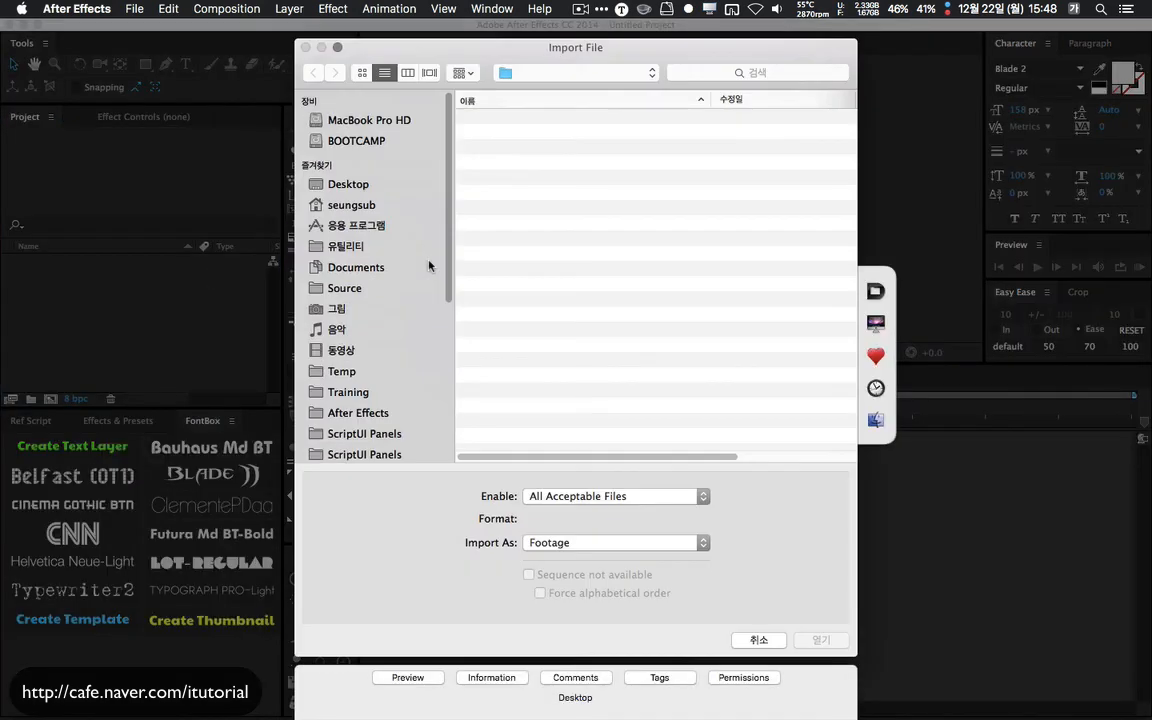
scroll(547, 342, down, 3)
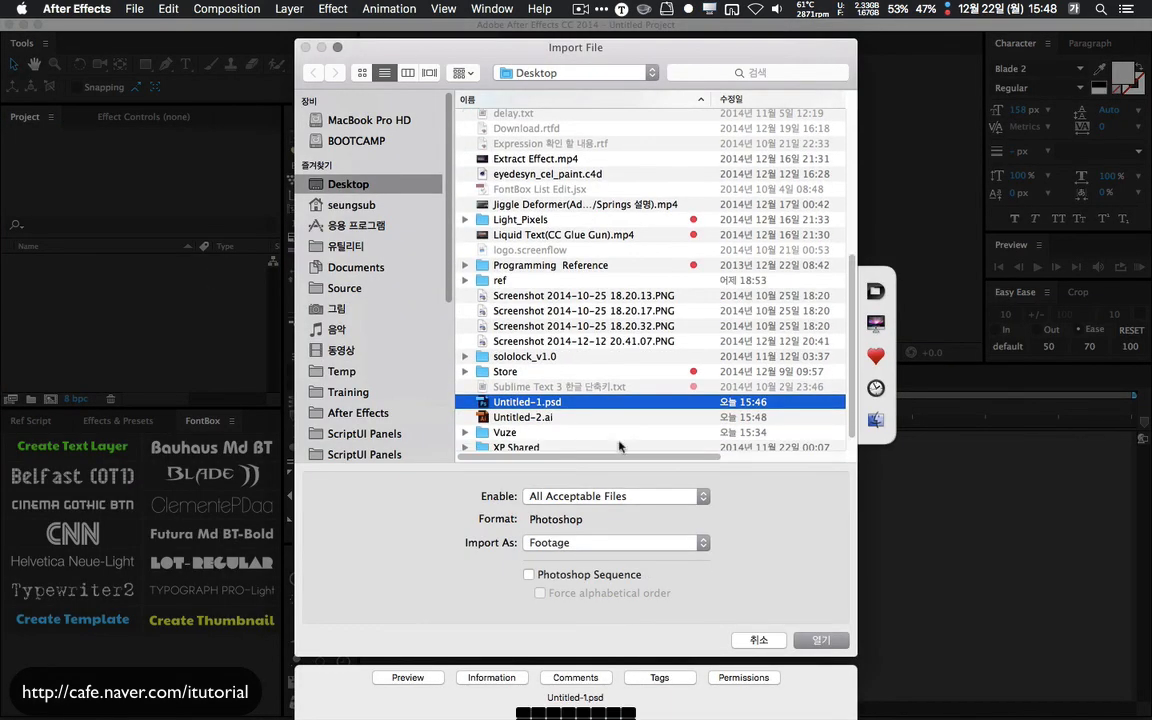
click(532, 419)
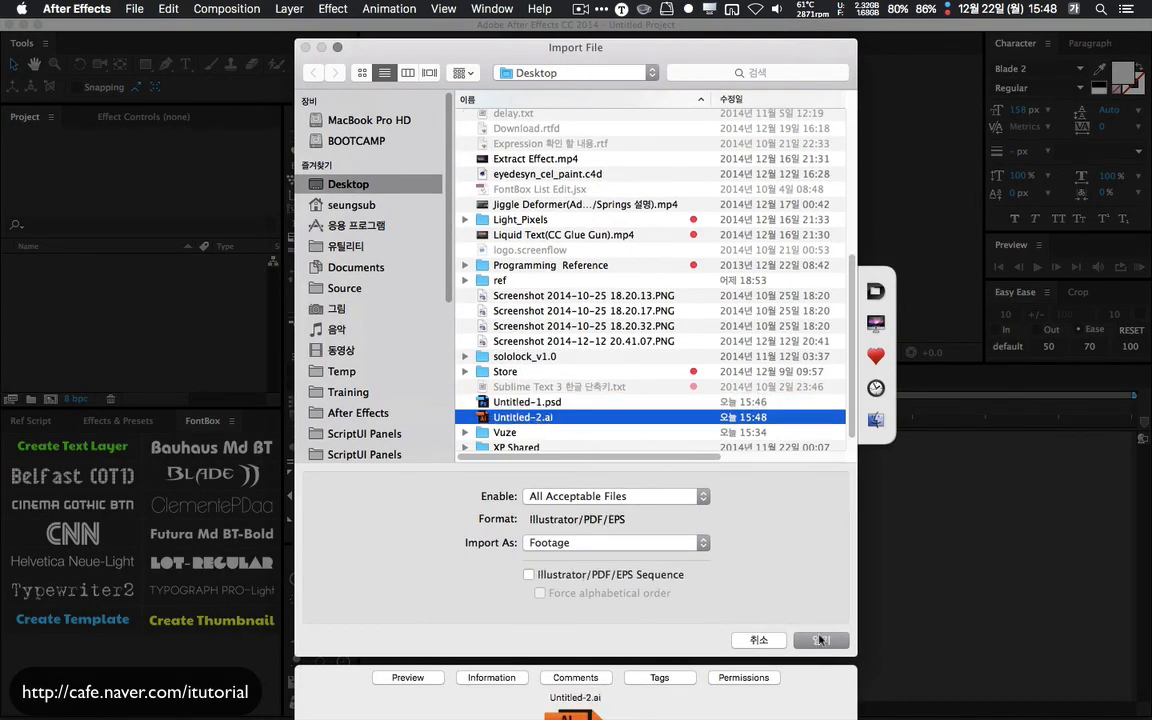
click(705, 543)
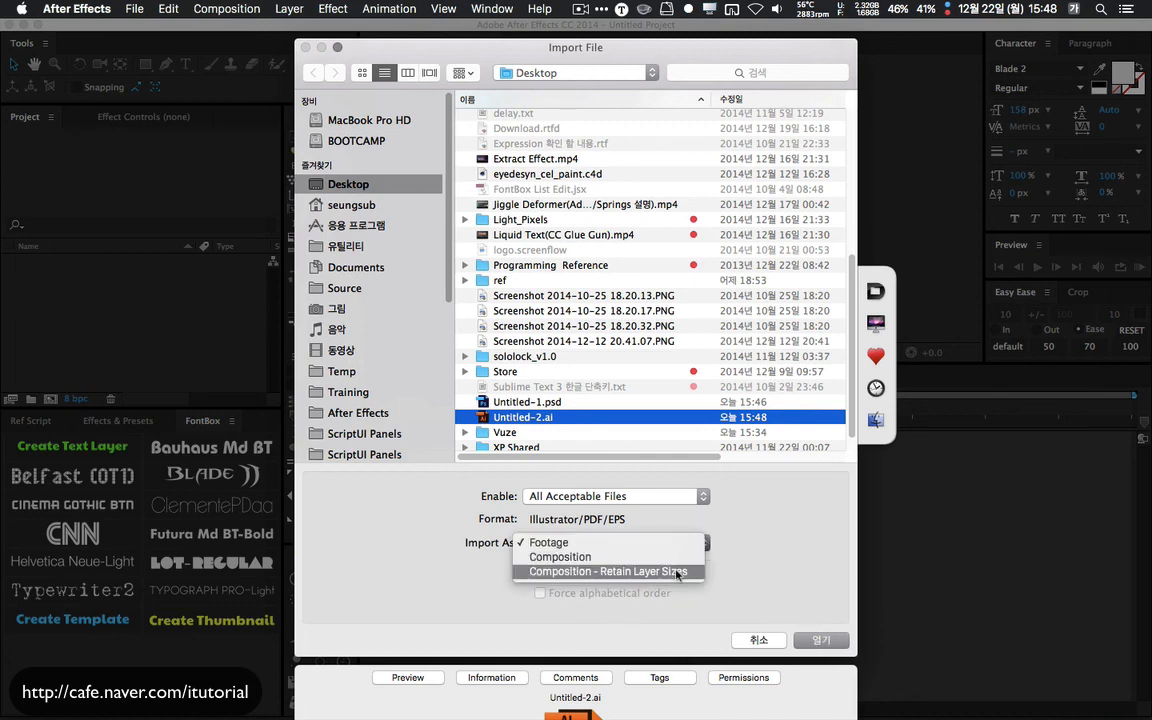
click(660, 571)
click(813, 641)
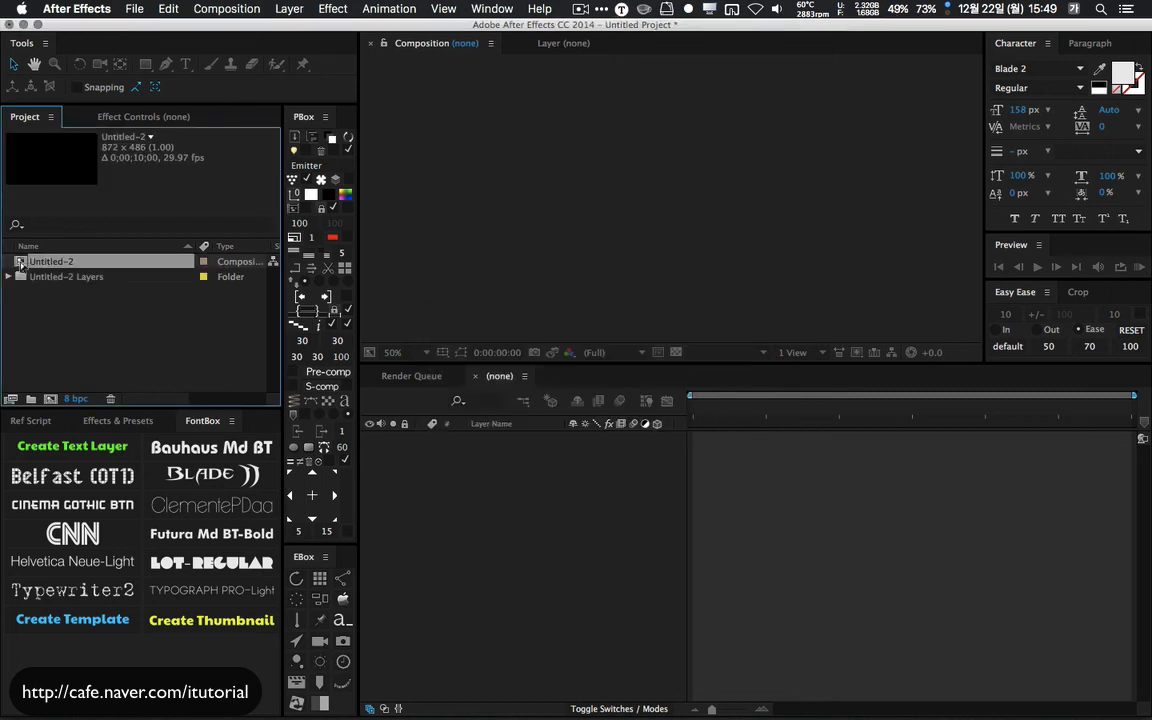
- Open the Untitled-2 composition and check which grid cells layers such as Layer 3, Layer 7 and Layer 8 hold
double_click(22, 262)
click(505, 452)
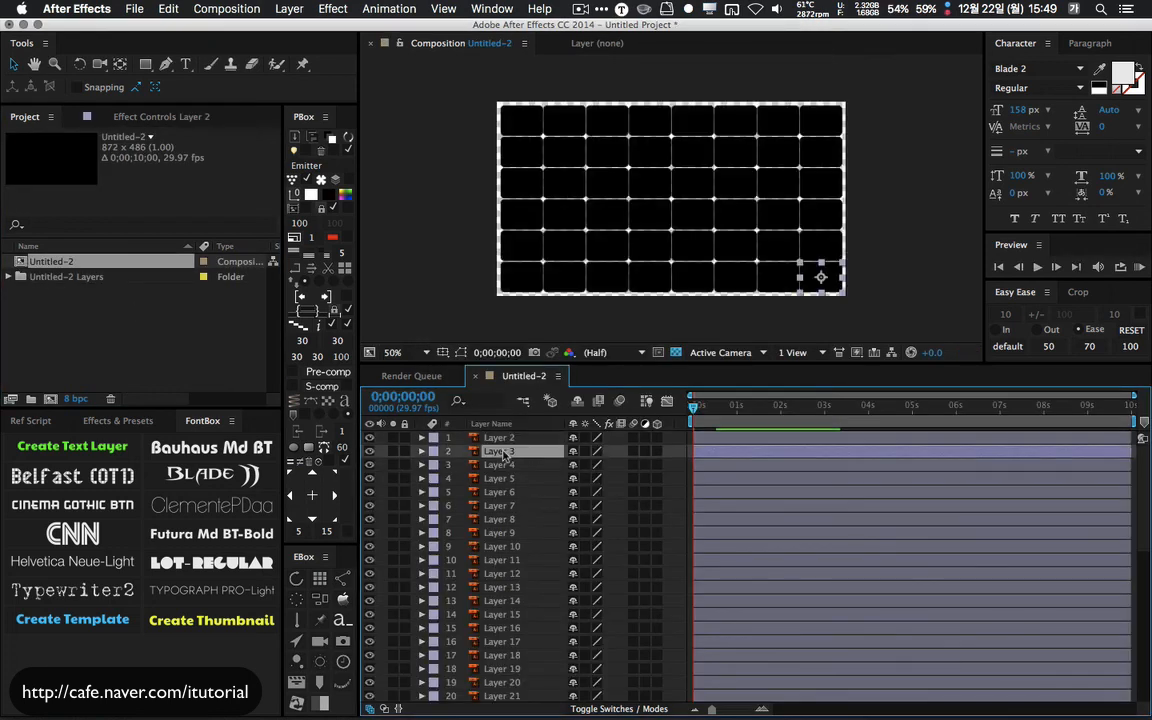
click(505, 465)
click(506, 478)
click(507, 505)
click(508, 519)
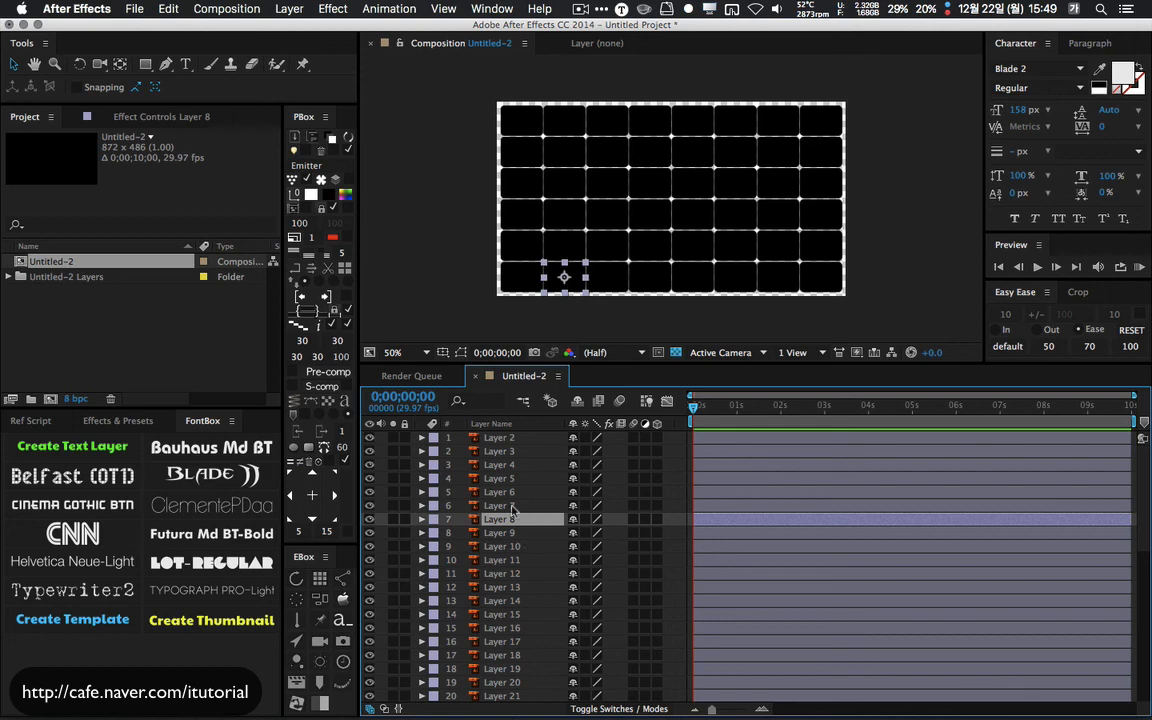
click(513, 507)
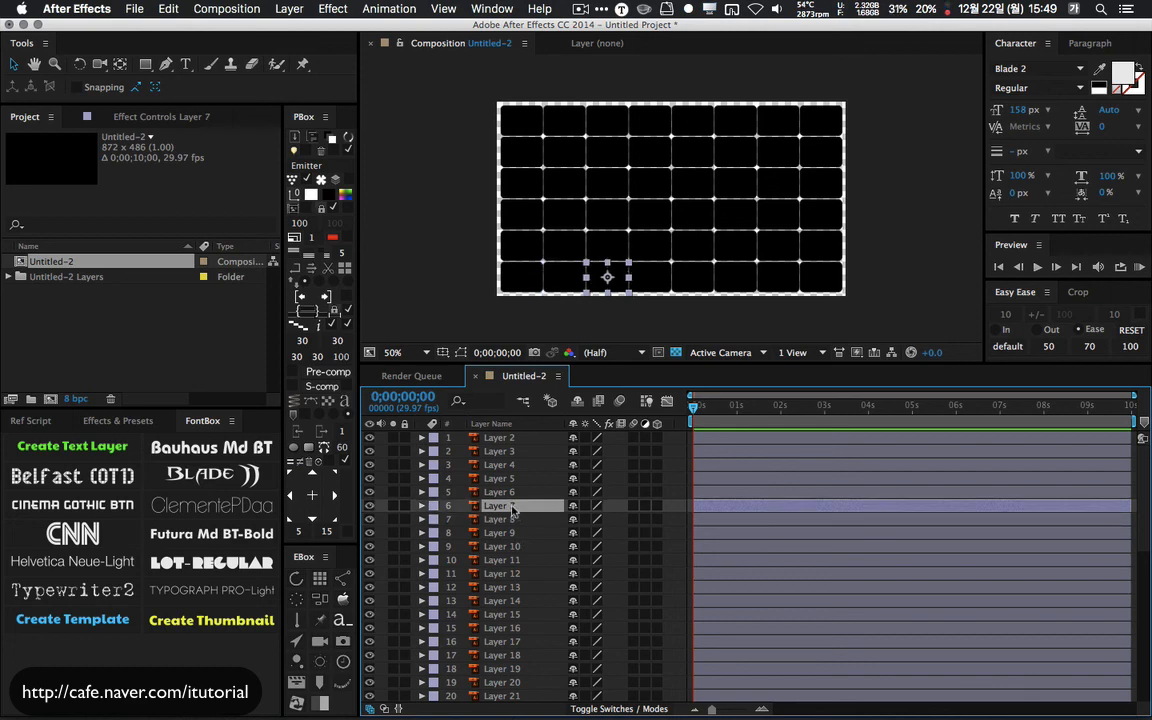